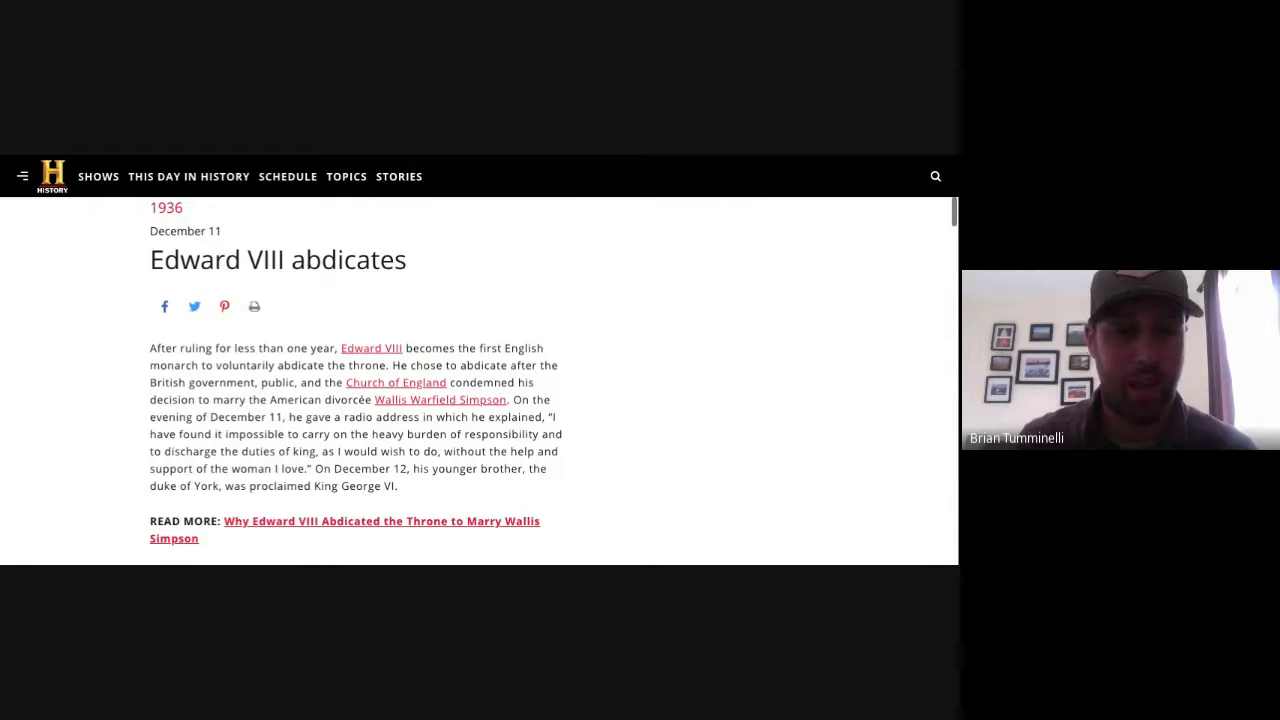
Step: Skim the Edward VIII abdication article from its introduction through to the citation information
{"action": "scroll", "coordinate": [598, 396], "scroll_direction": "down", "scroll_amount": 1}
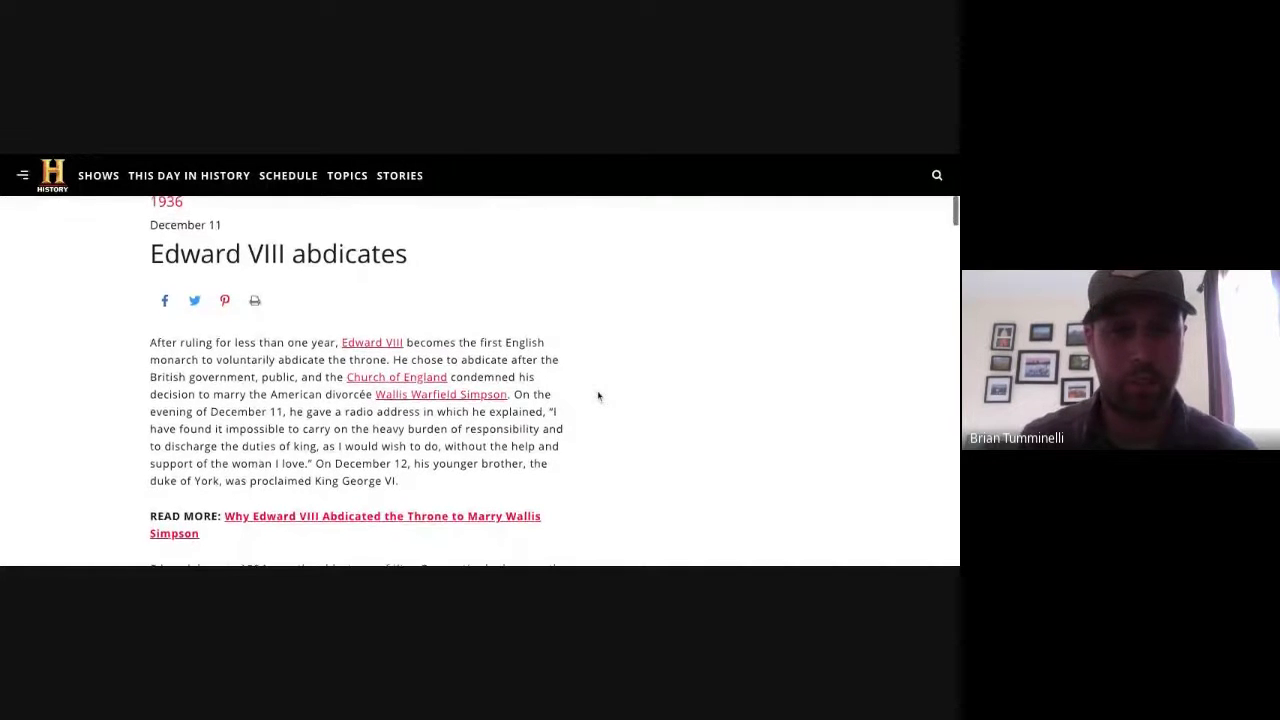
{"action": "scroll", "coordinate": [598, 396], "scroll_direction": "up", "scroll_amount": 1}
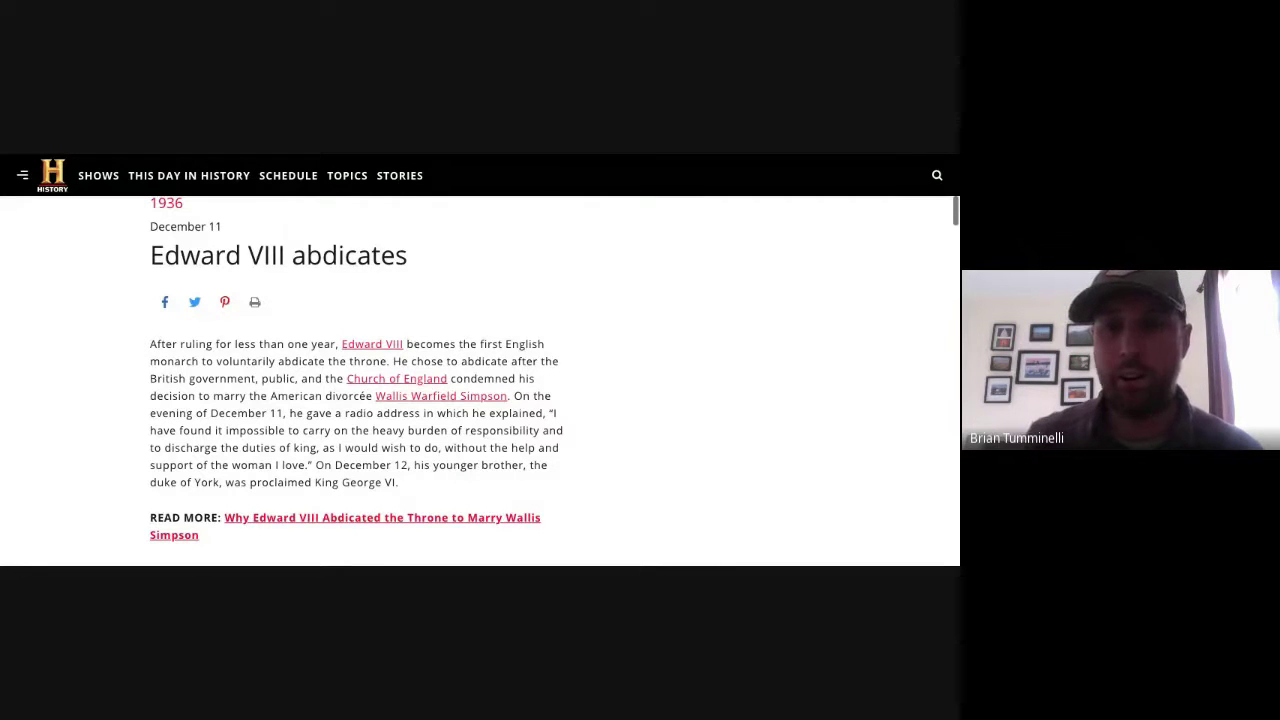
{"action": "scroll", "coordinate": [480, 360], "scroll_direction": "down", "scroll_amount": 10}
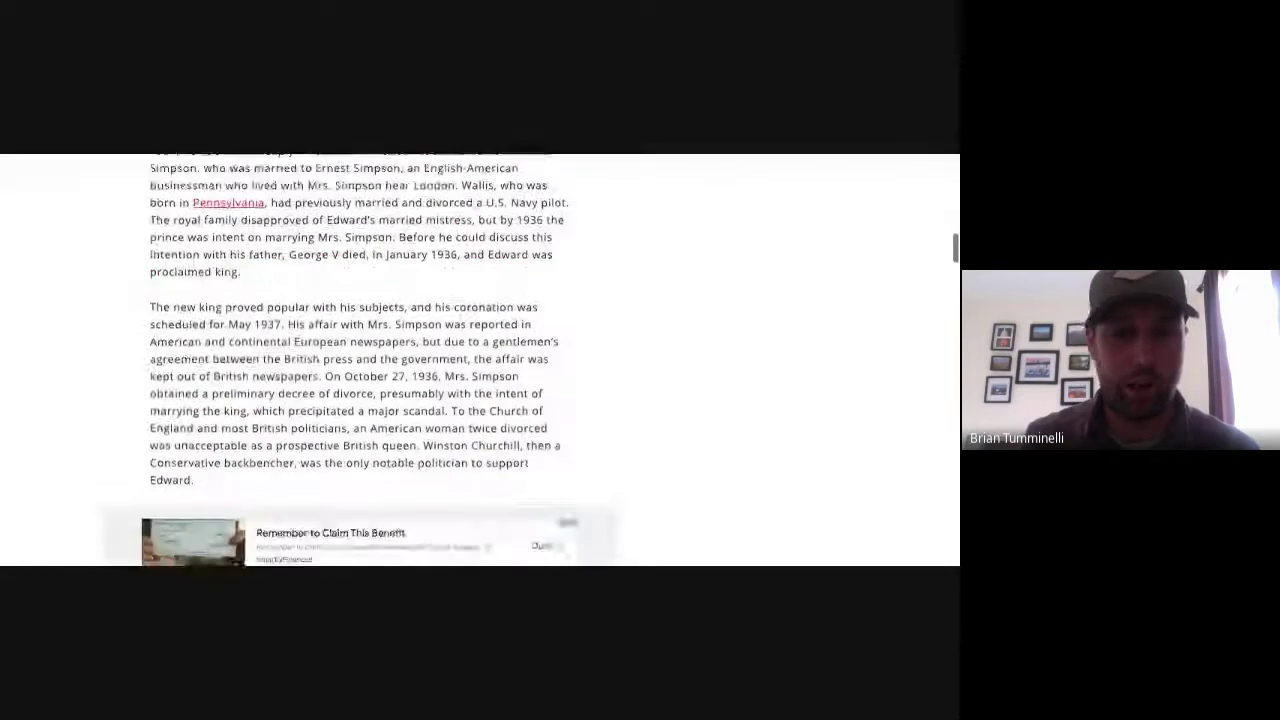
{"action": "scroll", "coordinate": [480, 360], "scroll_direction": "down", "scroll_amount": 10}
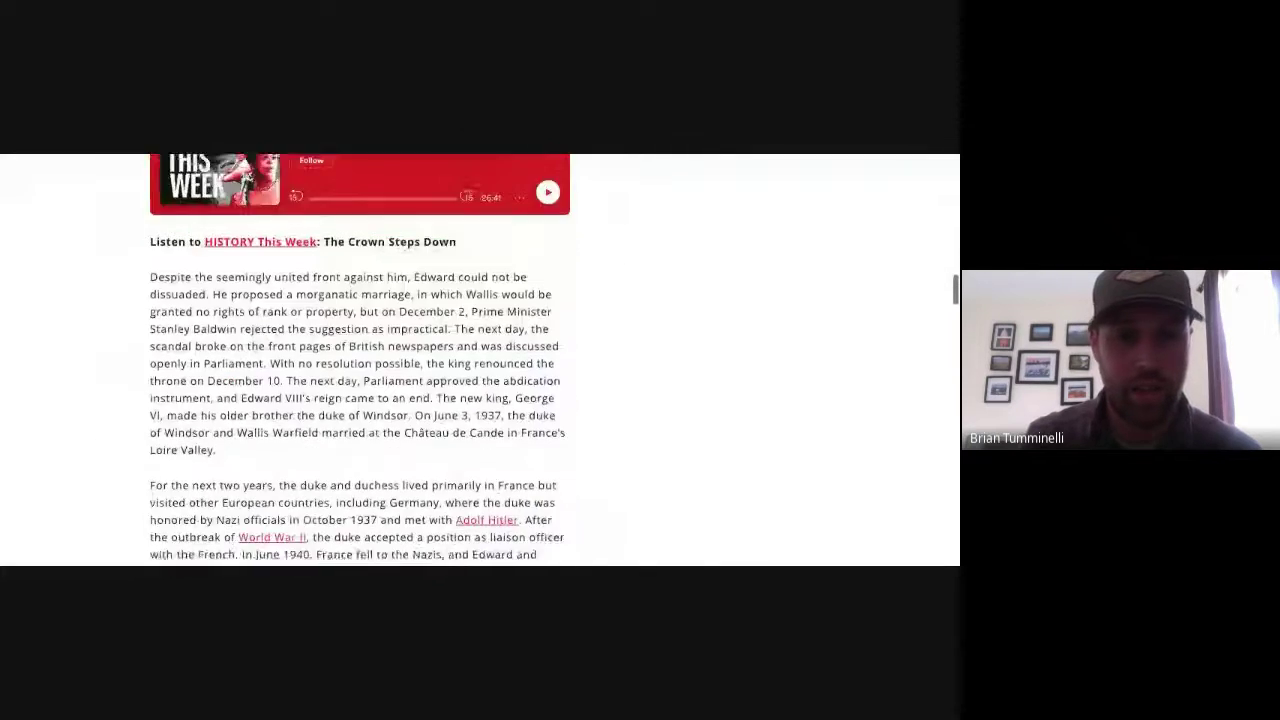
{"action": "scroll", "coordinate": [480, 360], "scroll_direction": "down", "scroll_amount": 10}
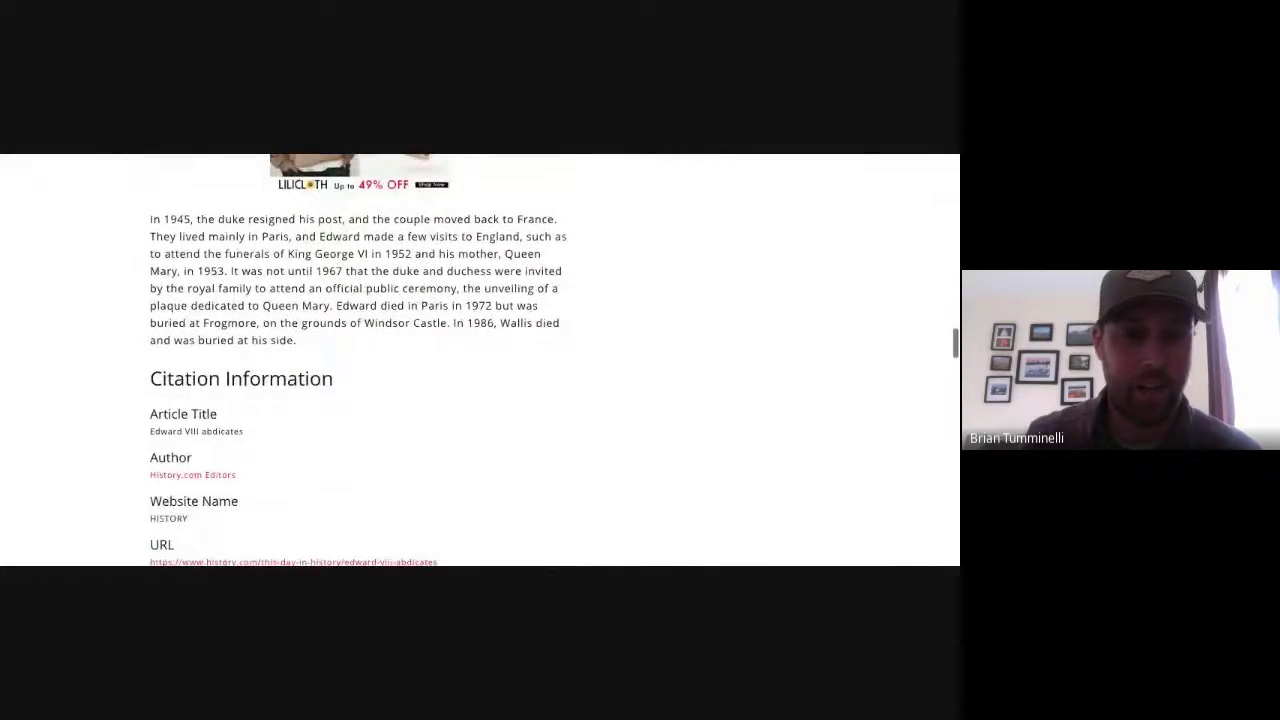
{"action": "scroll", "coordinate": [480, 360], "scroll_direction": "up", "scroll_amount": 20}
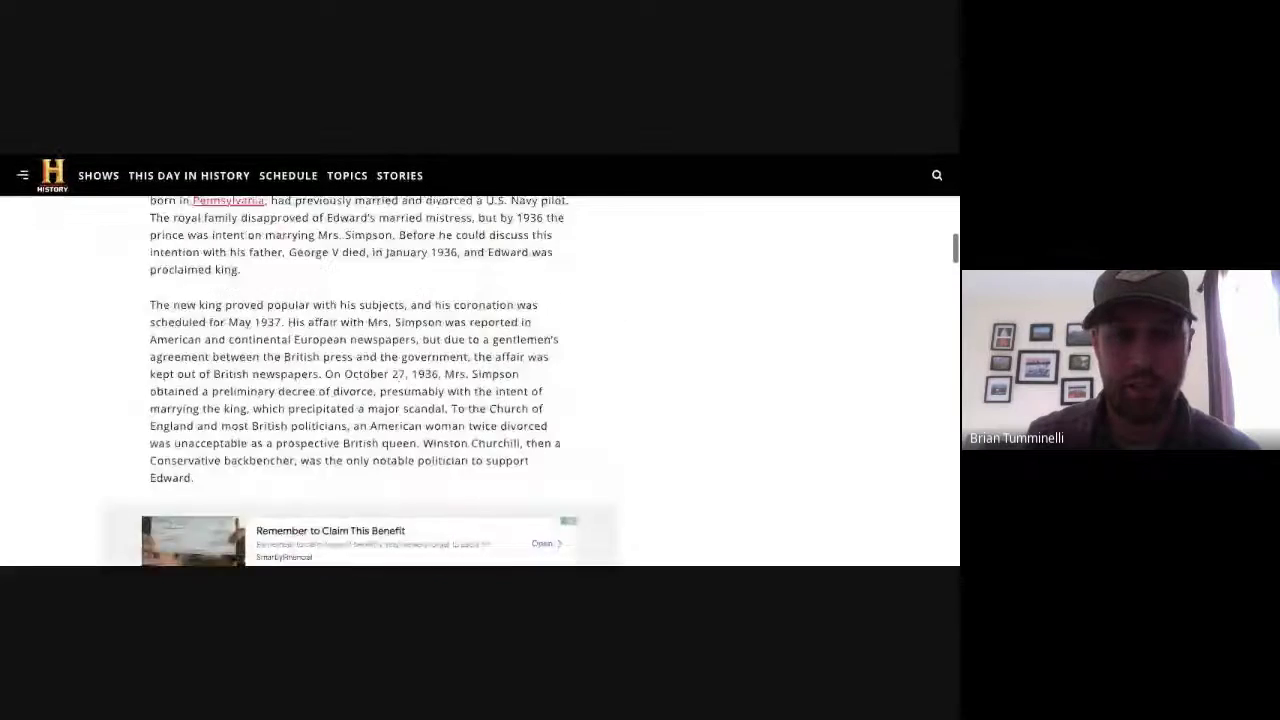
{"action": "scroll", "coordinate": [480, 380], "scroll_direction": "up", "scroll_amount": 3}
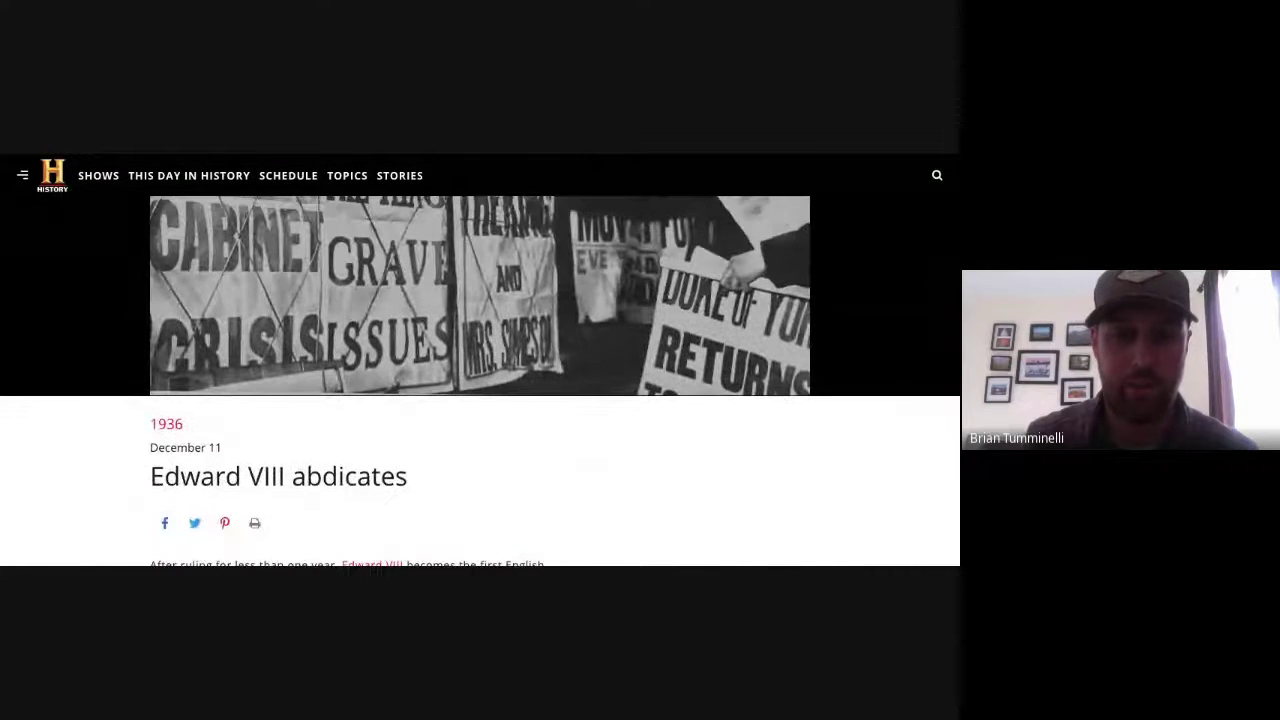
{"action": "scroll", "coordinate": [591, 460], "scroll_direction": "down", "scroll_amount": 2}
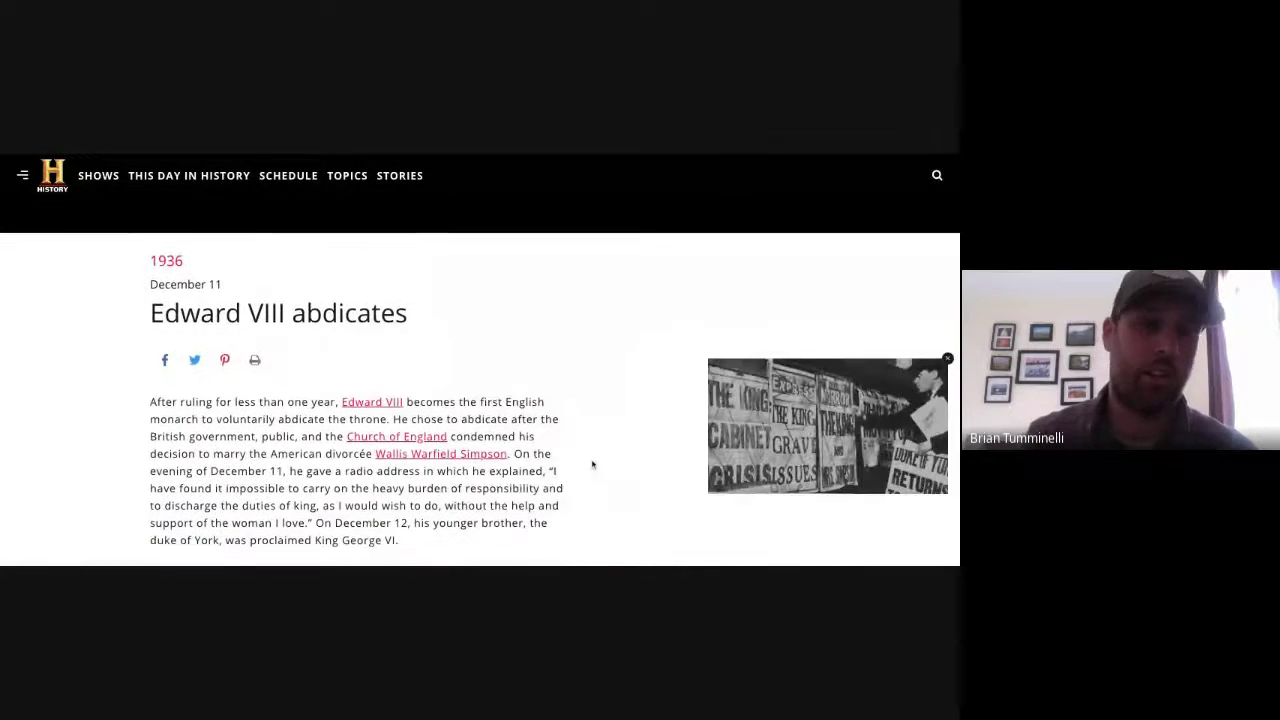
Step: Close the floating media box that overlaps the article
{"action": "left_click", "coordinate": [948, 359]}
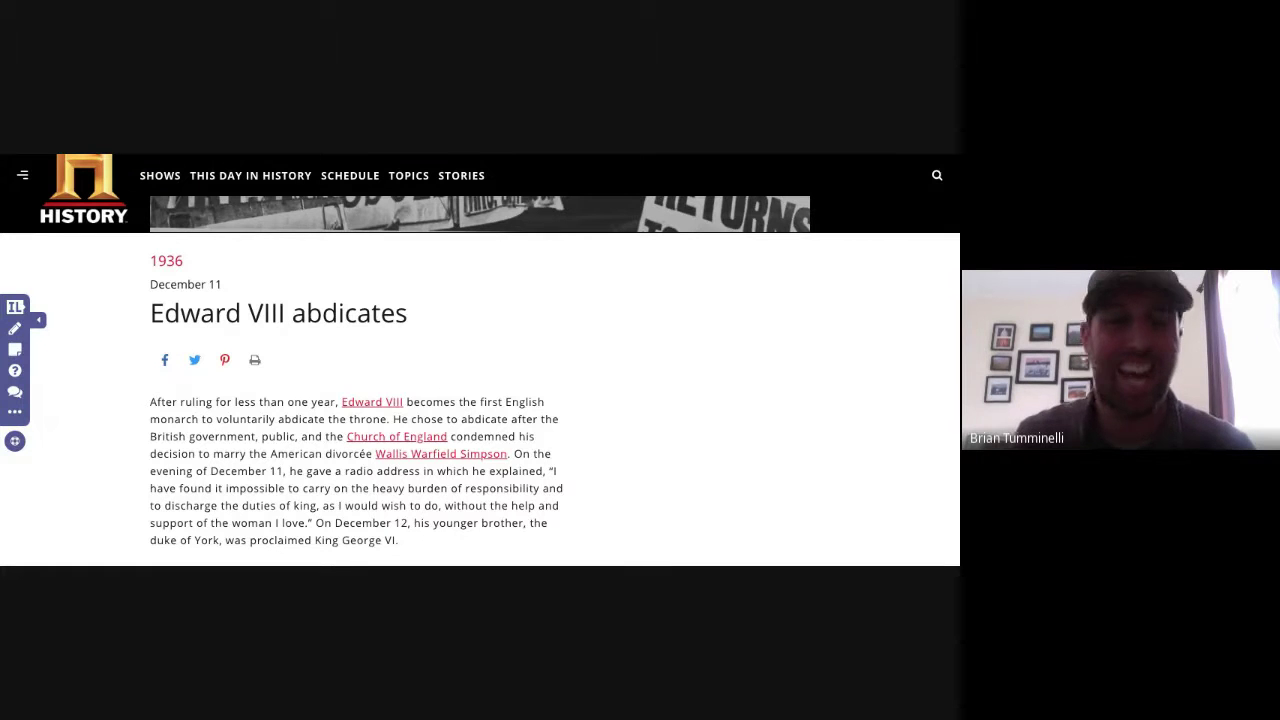
{"action": "scroll", "coordinate": [424, 323], "scroll_direction": "down", "scroll_amount": 1}
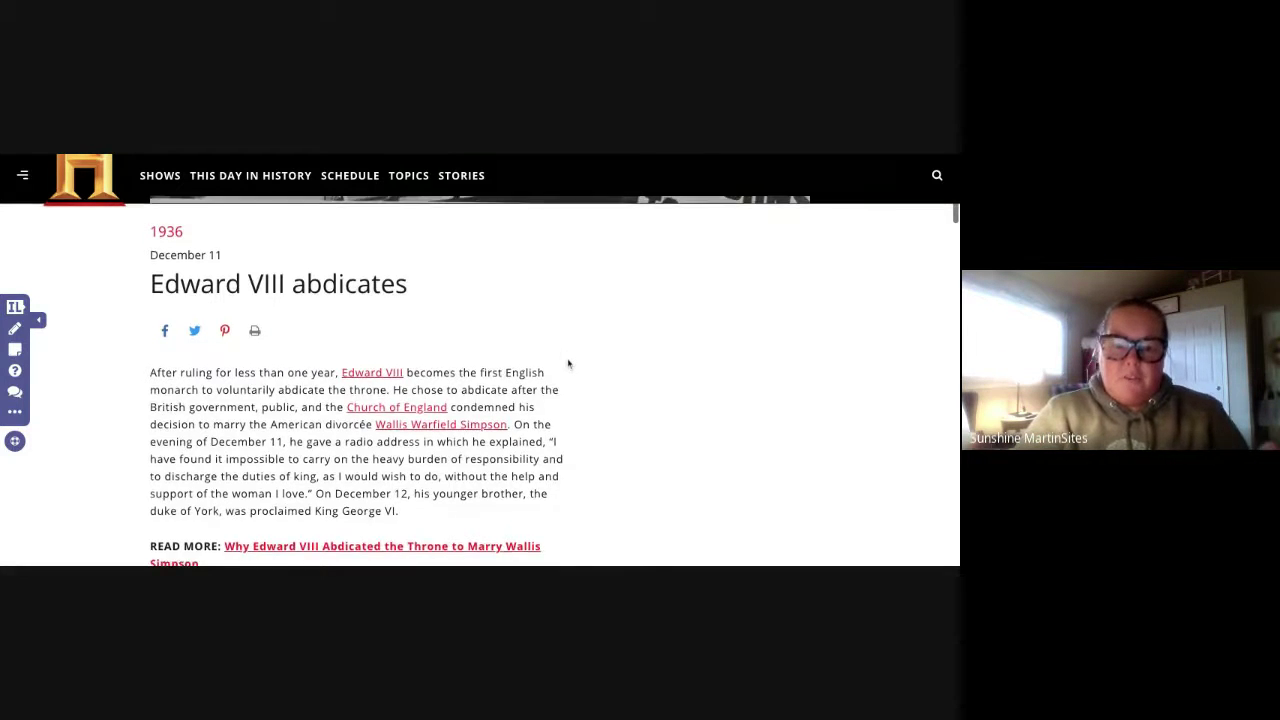
{"action": "scroll", "coordinate": [568, 364], "scroll_direction": "down", "scroll_amount": 1}
{"action": "scroll", "coordinate": [568, 364], "scroll_direction": "down", "scroll_amount": 1}
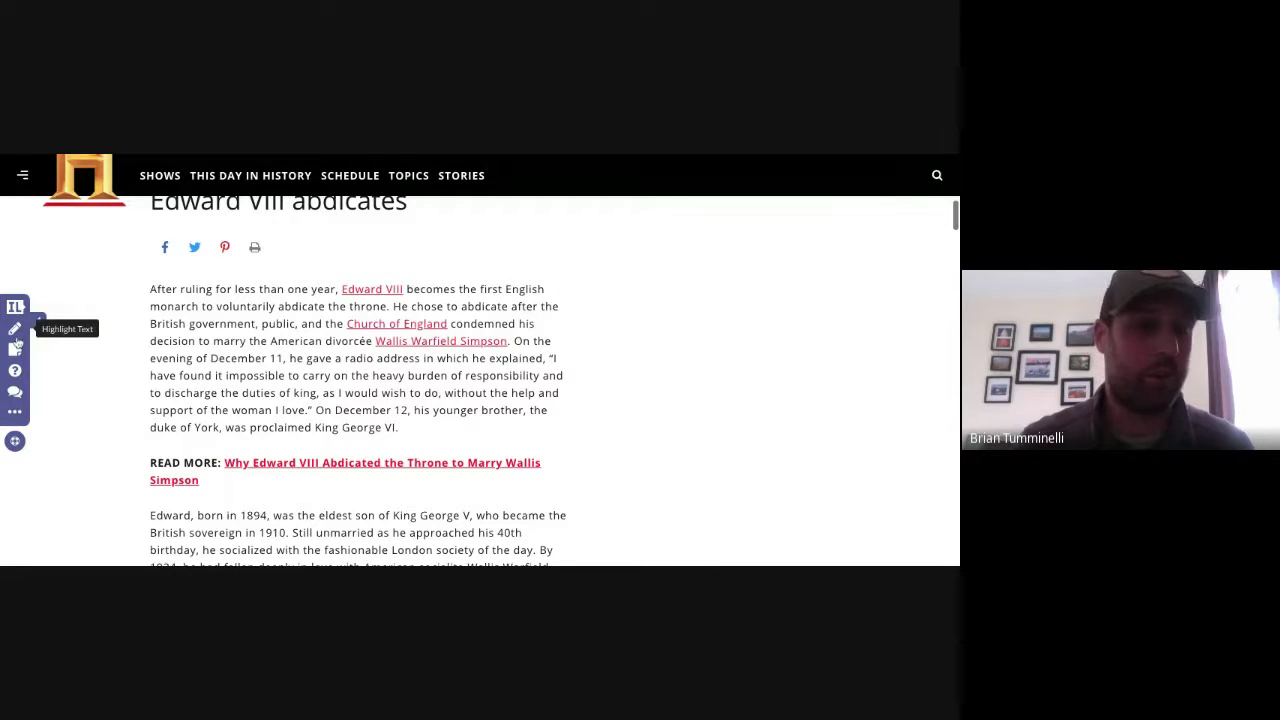
Step: Highlight the article's opening paragraph, coloring the part from "On the evening of December 11" to its end green
{"action": "left_click", "coordinate": [16, 333]}
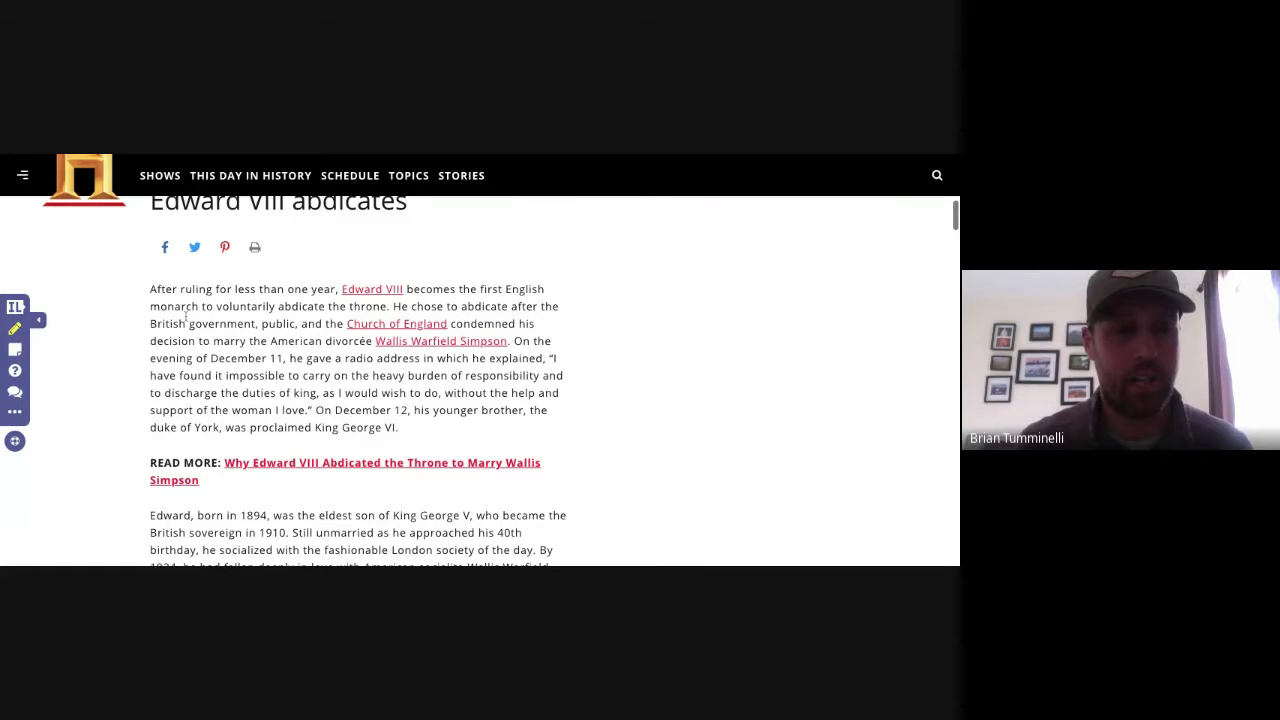
{"action": "scroll", "coordinate": [166, 300], "scroll_direction": "down", "scroll_amount": 1}
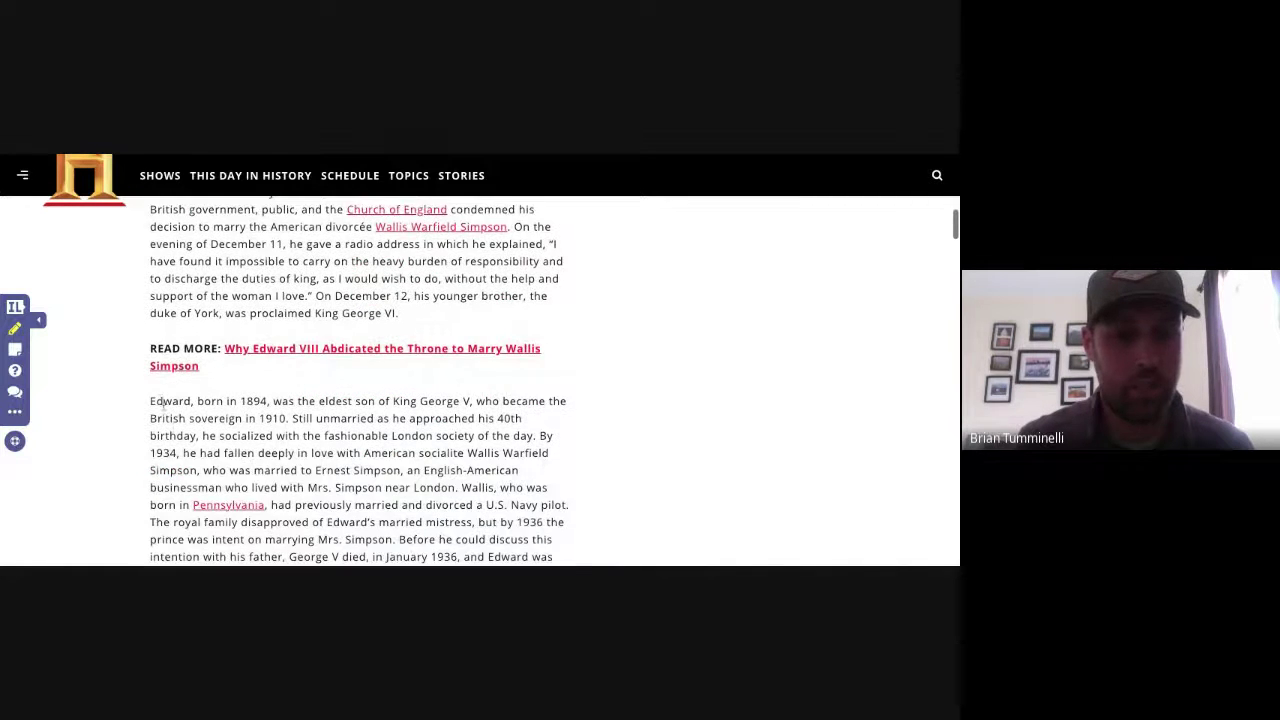
{"action": "scroll", "coordinate": [160, 370], "scroll_direction": "up", "scroll_amount": 1}
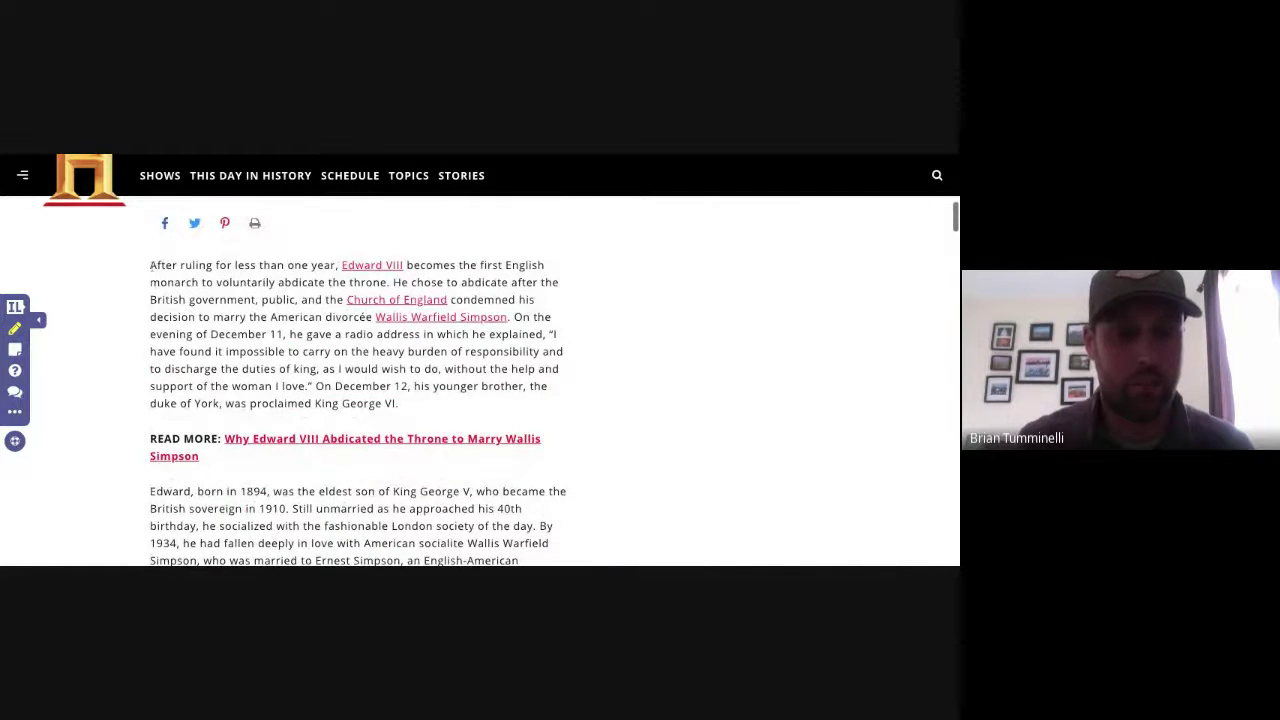
{"action": "left_click_drag", "start_coordinate": [150, 265], "coordinate": [398, 403]}
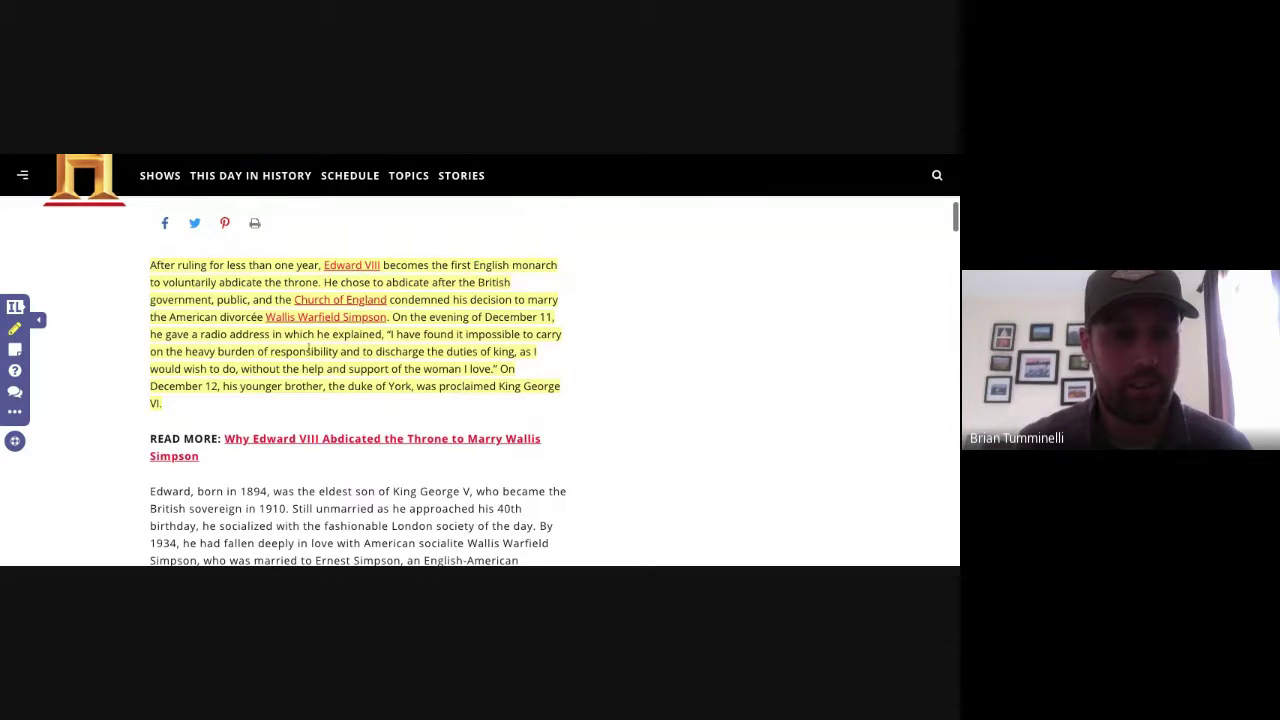
{"action": "mouse_move", "coordinate": [336, 372]}
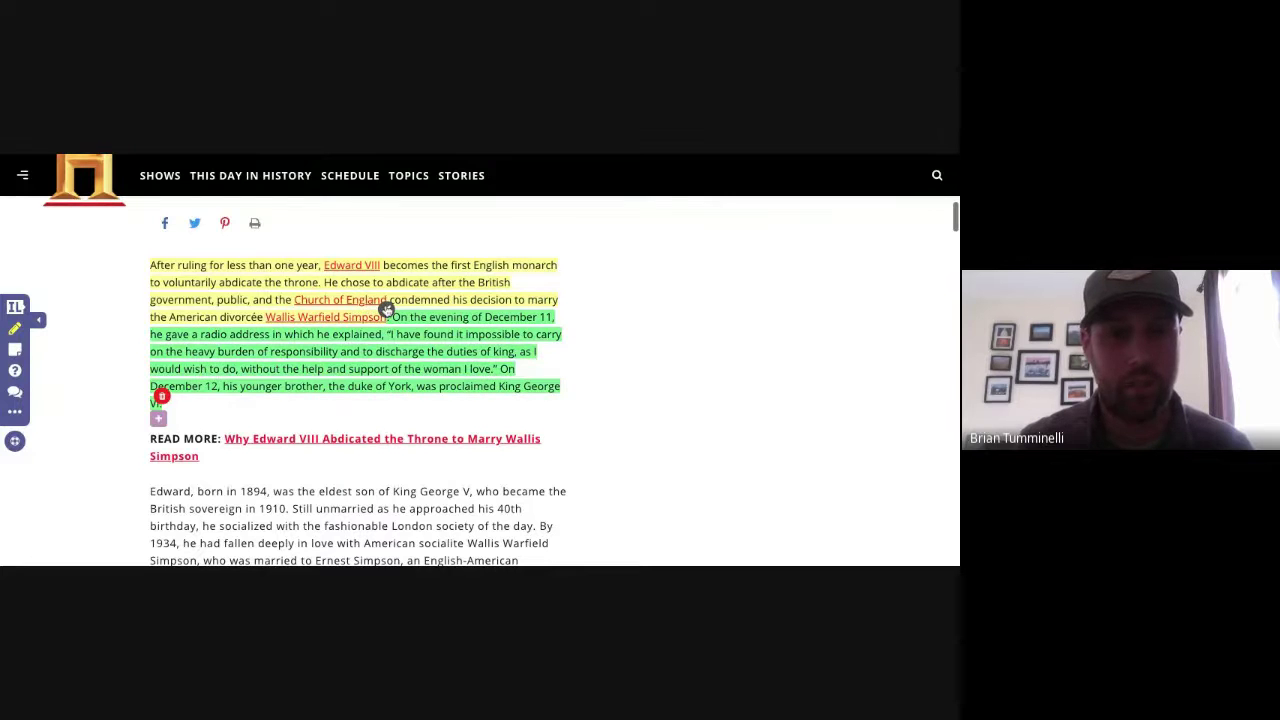
Step: Add the comment "Why is divorce frowned upon in England?" to the yellow highlight starting "becomes the first English monarch"
{"action": "mouse_move", "coordinate": [386, 283]}
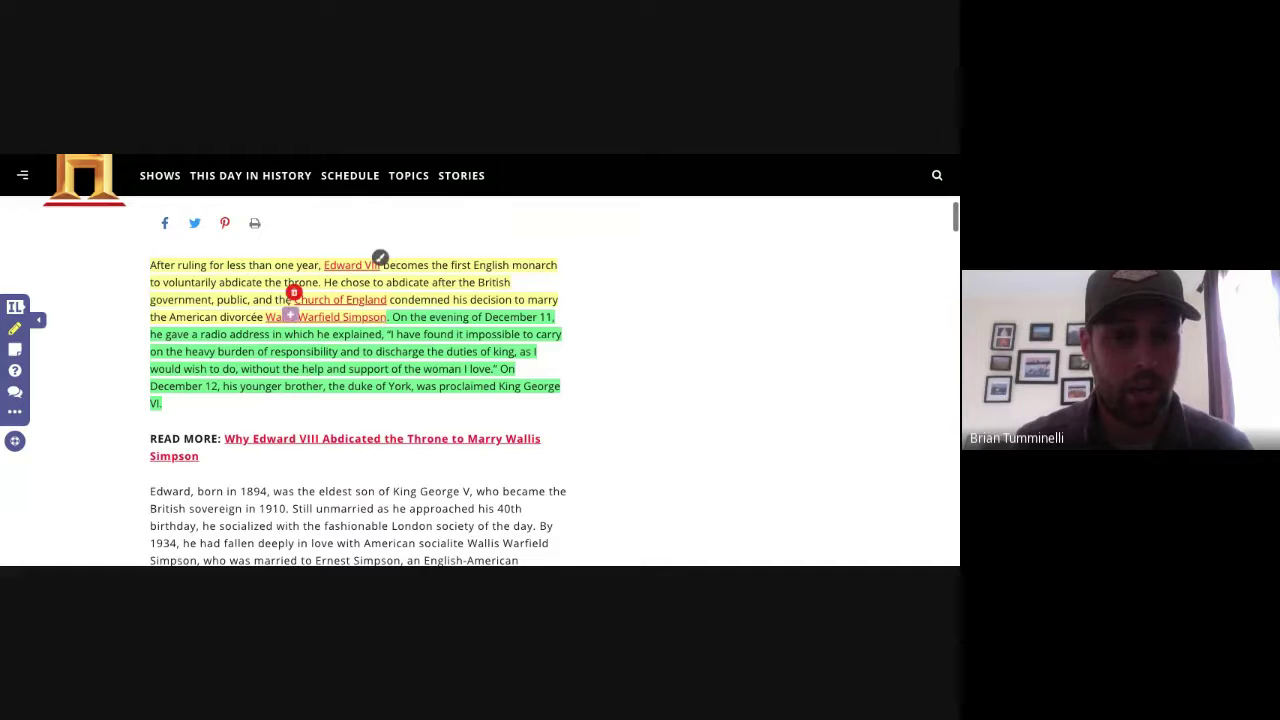
{"action": "left_click", "coordinate": [290, 316]}
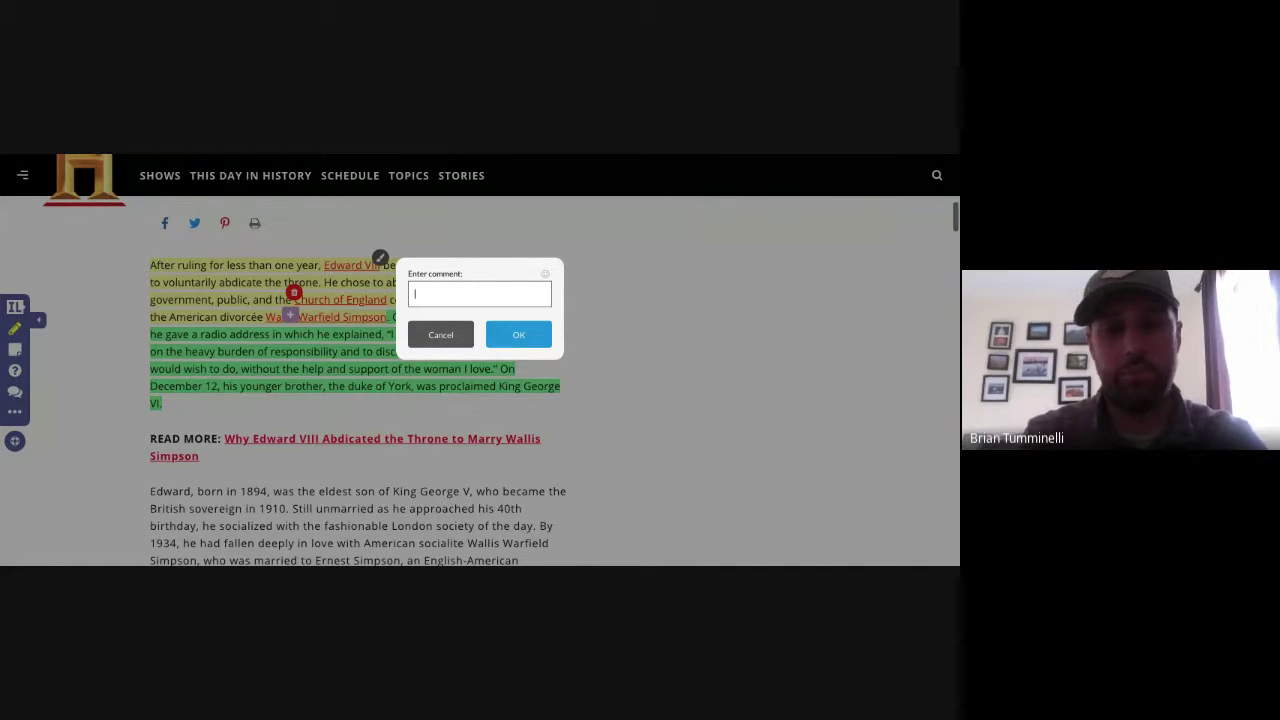
{"action": "type", "text": "Why is divo"}
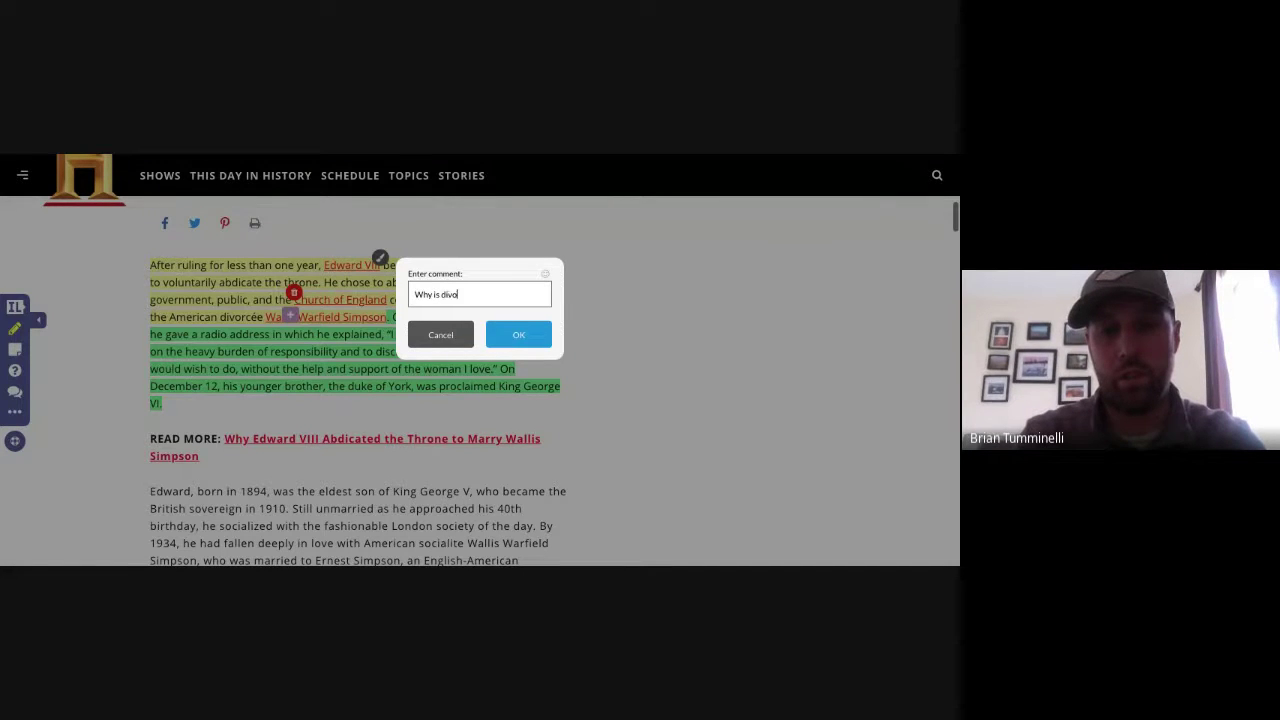
{"action": "type", "text": "rce frowne"}
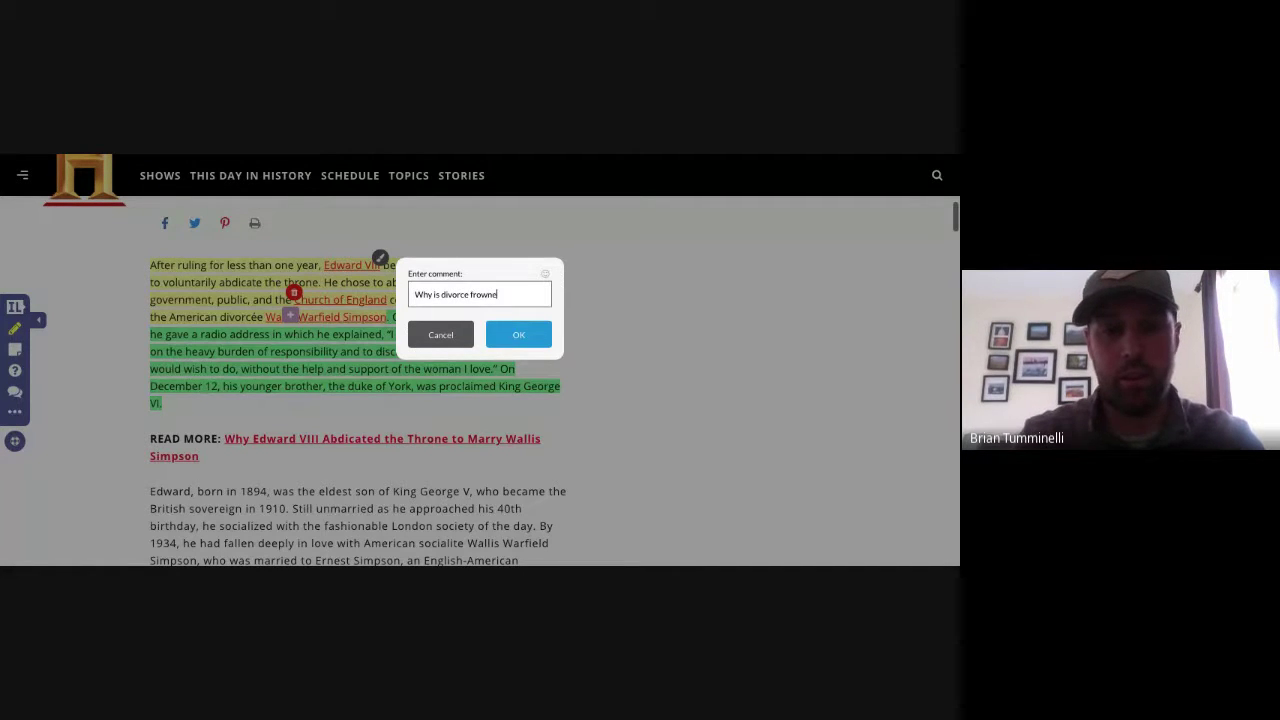
{"action": "type", "text": "d up"}
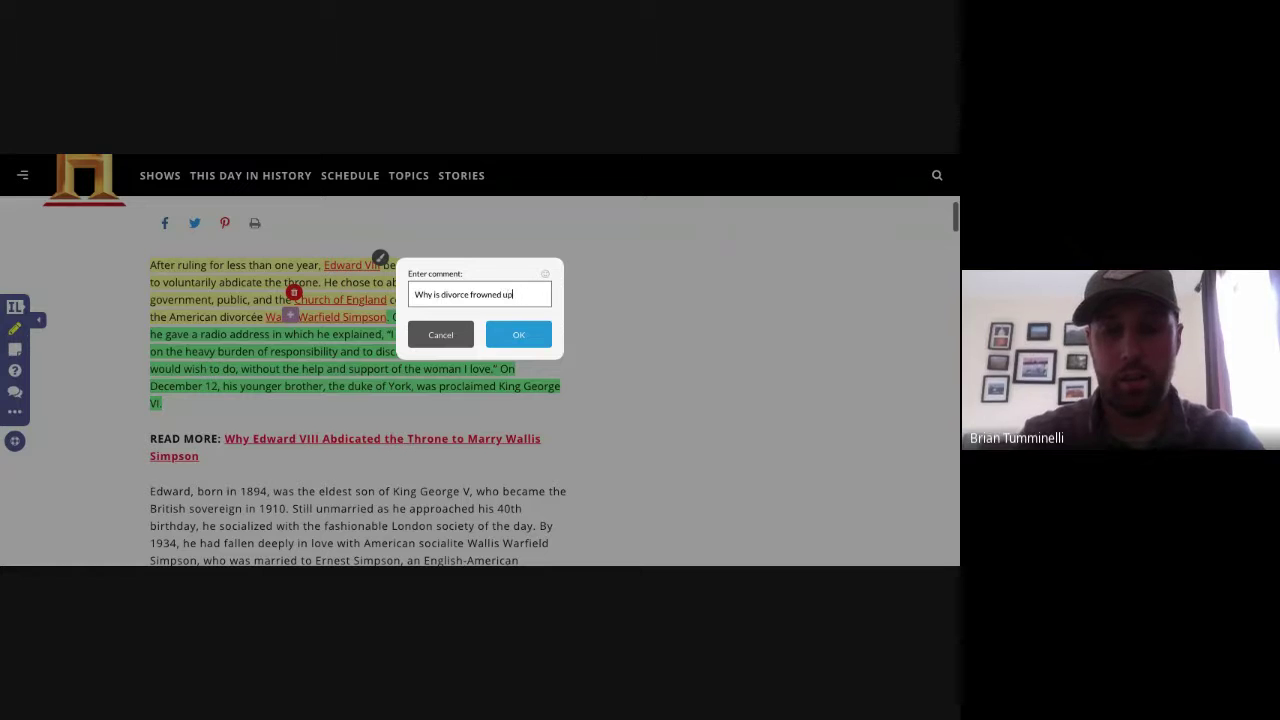
{"action": "type", "text": "on in England"}
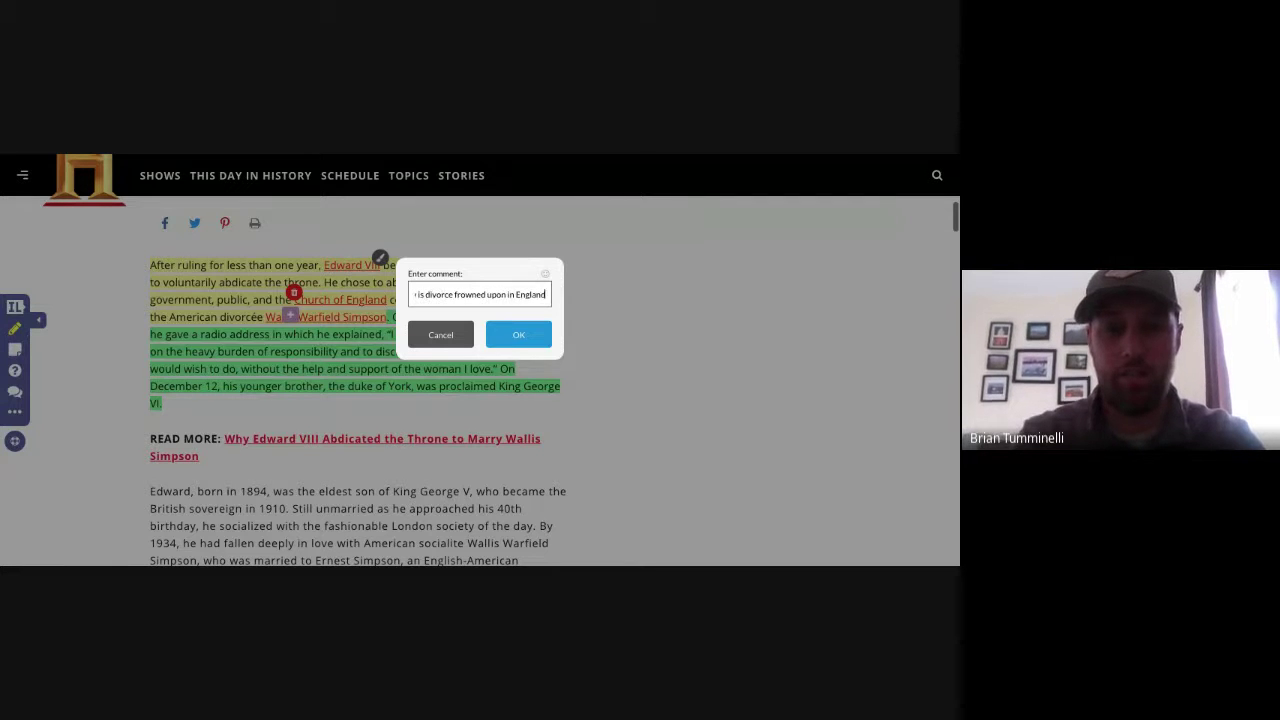
{"action": "type", "text": "?"}
{"action": "key", "text": "Return"}
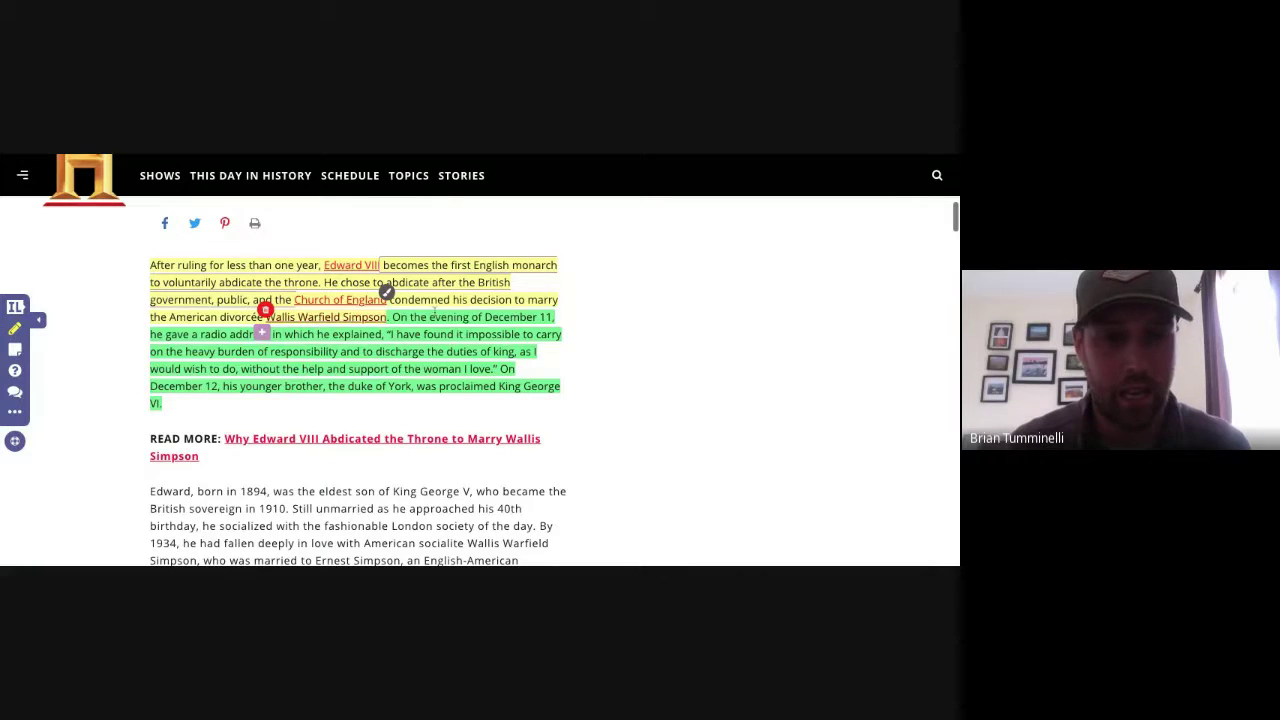
Step: Insert a new question directly below the highlighted opening paragraph, above the "READ MORE" link
{"action": "scroll", "coordinate": [297, 330], "scroll_direction": "down", "scroll_amount": 1}
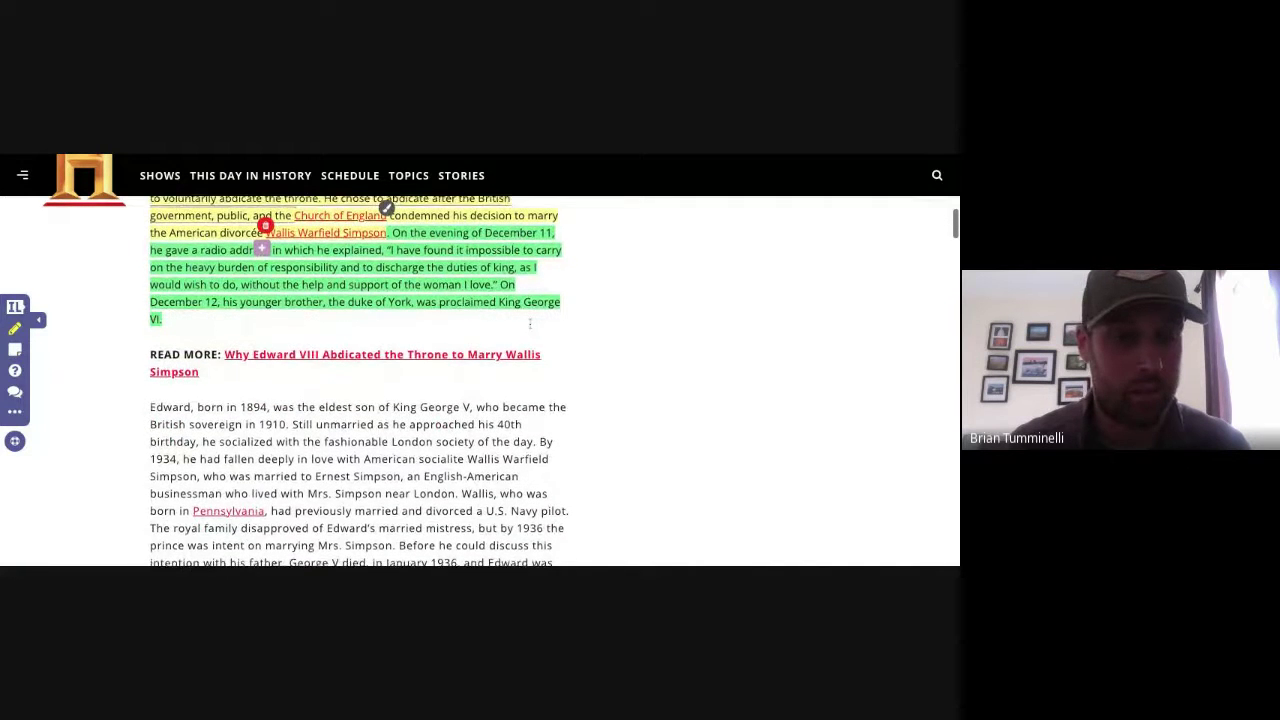
{"action": "scroll", "coordinate": [530, 323], "scroll_direction": "down", "scroll_amount": 1}
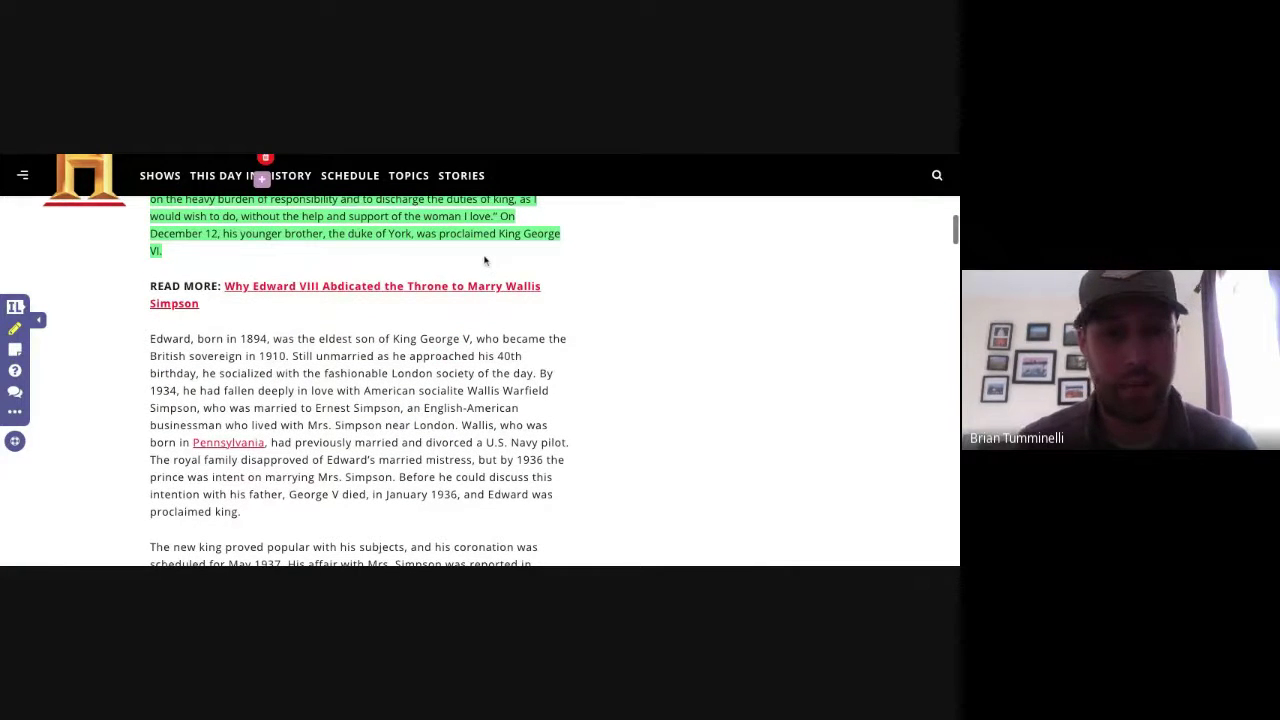
{"action": "scroll", "coordinate": [487, 258], "scroll_direction": "up", "scroll_amount": 1}
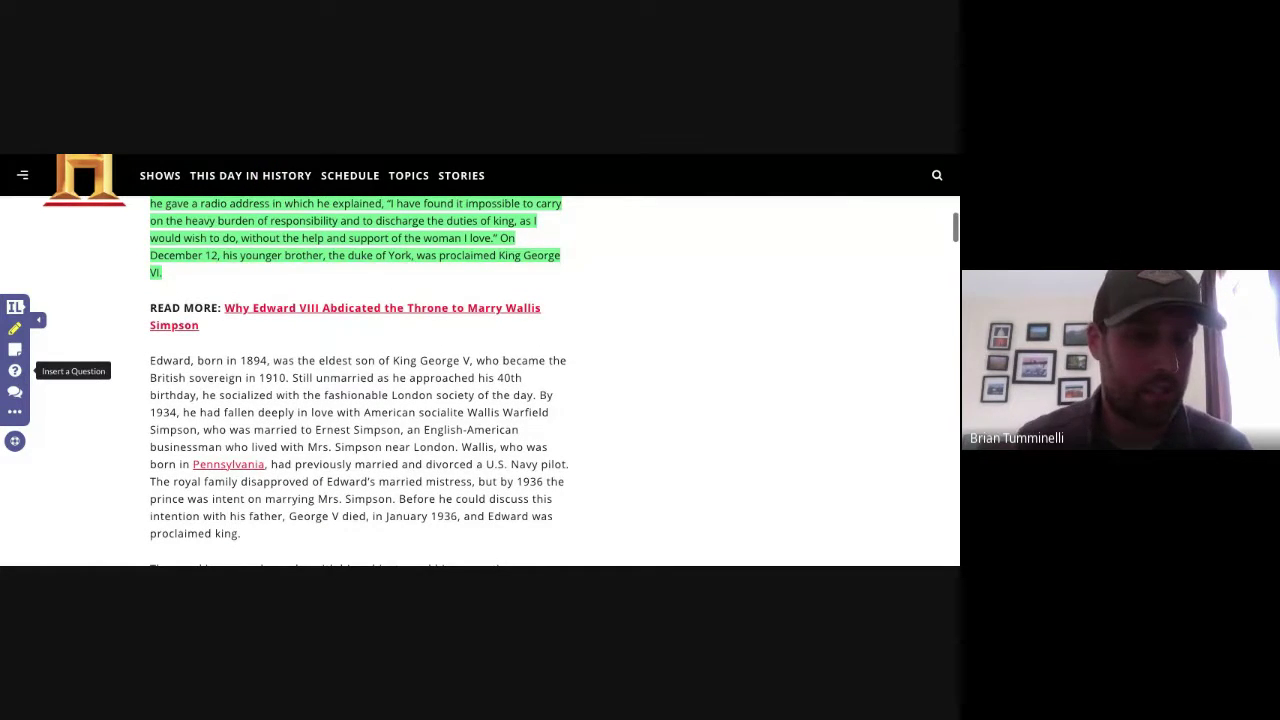
{"action": "left_click", "coordinate": [15, 370]}
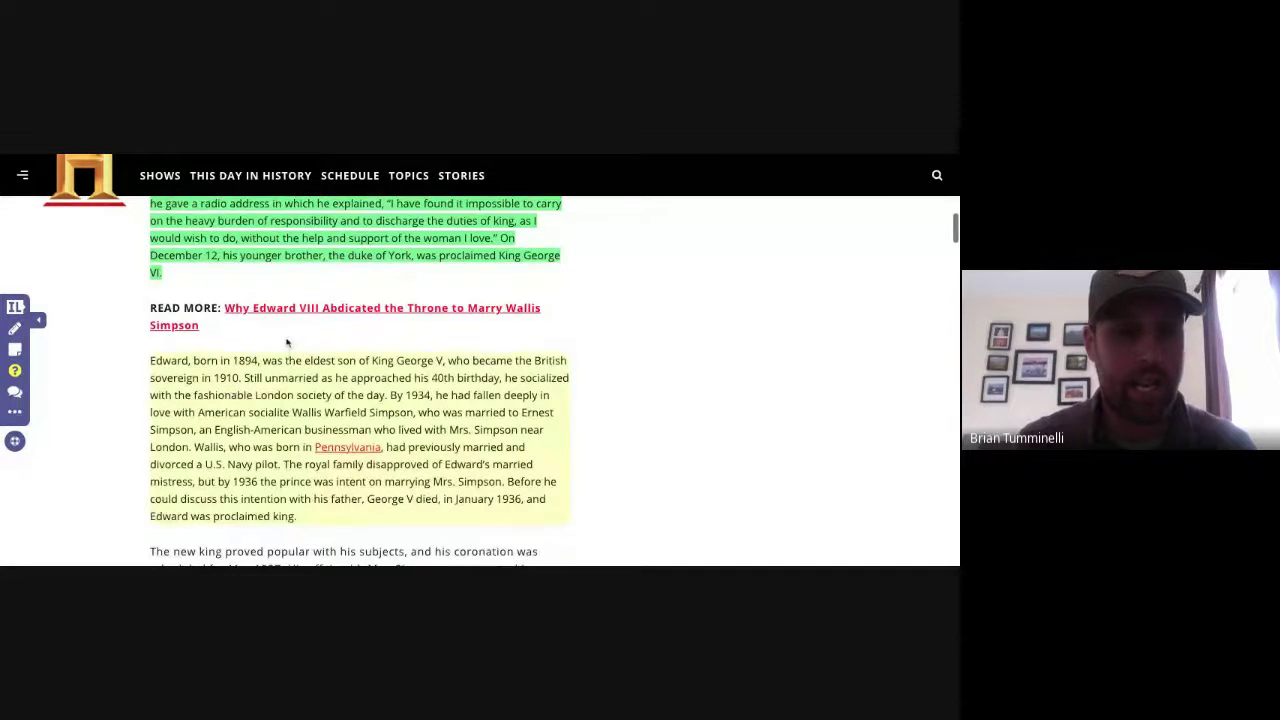
{"action": "scroll", "coordinate": [286, 343], "scroll_direction": "up", "scroll_amount": 1}
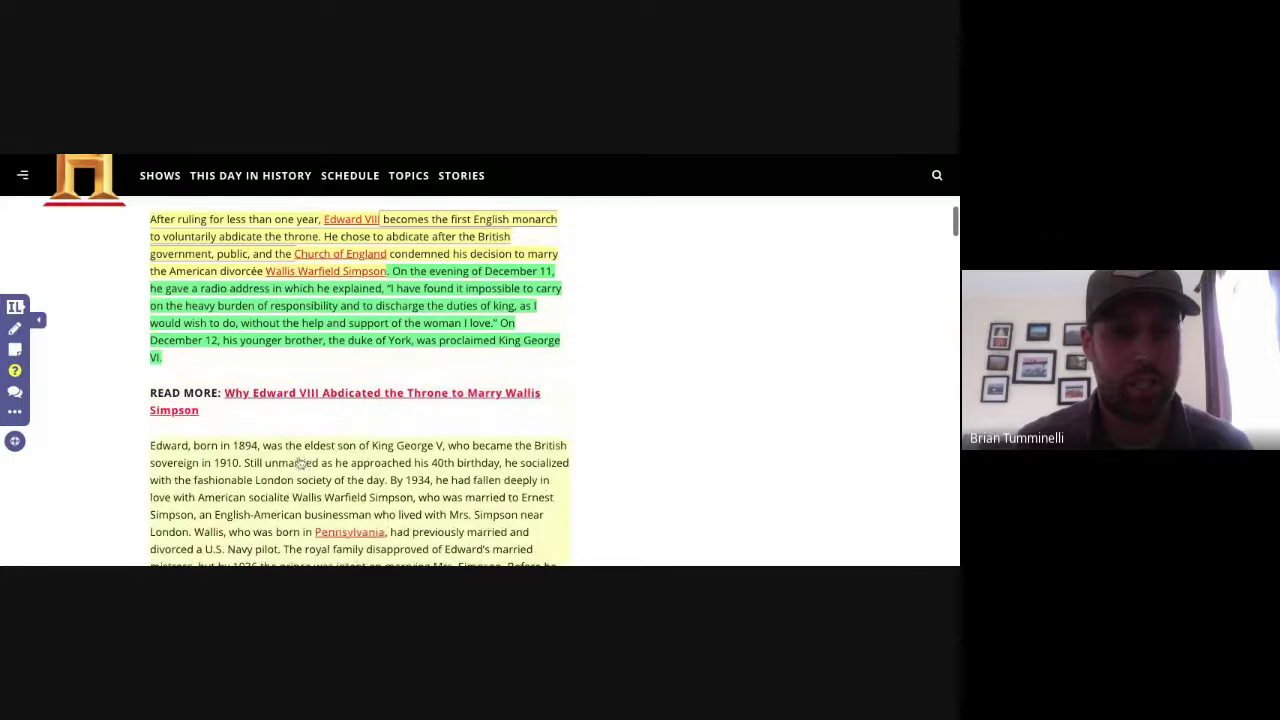
{"action": "scroll", "coordinate": [299, 463], "scroll_direction": "down", "scroll_amount": 2}
{"action": "scroll", "coordinate": [298, 465], "scroll_direction": "up", "scroll_amount": 2}
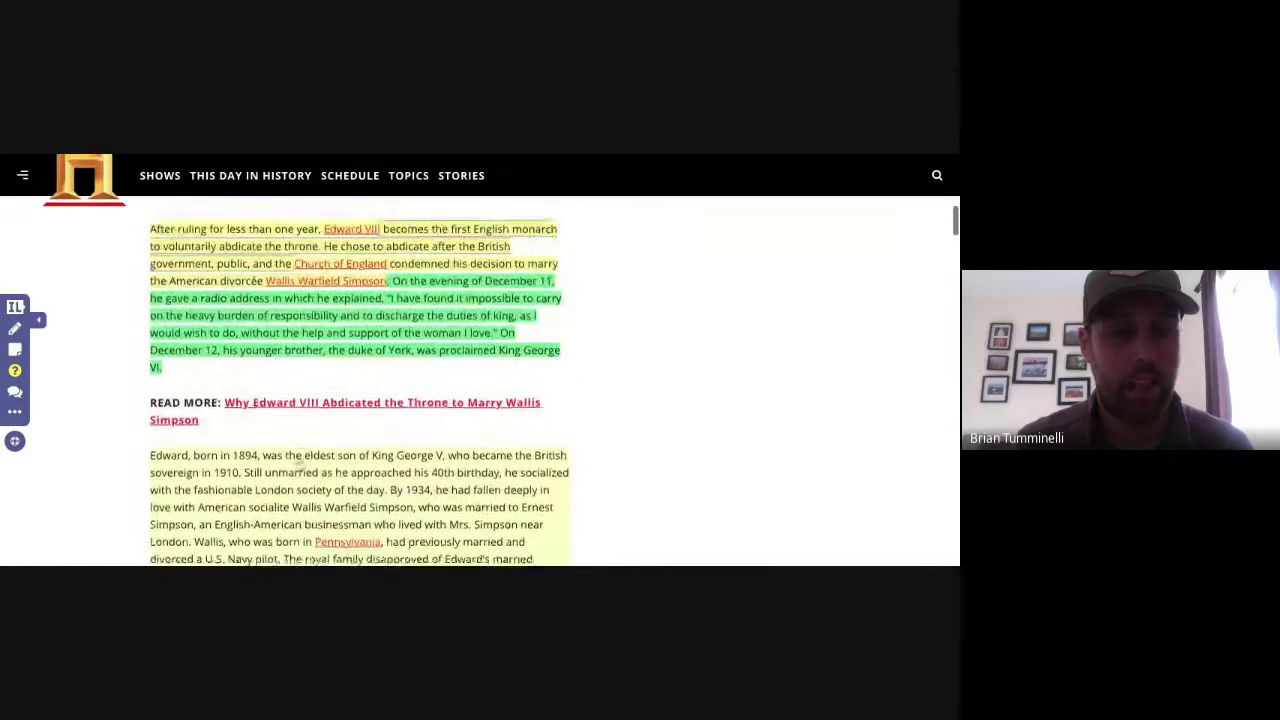
{"action": "left_click", "coordinate": [315, 390]}
{"action": "scroll", "coordinate": [316, 392], "scroll_direction": "down", "scroll_amount": 1}
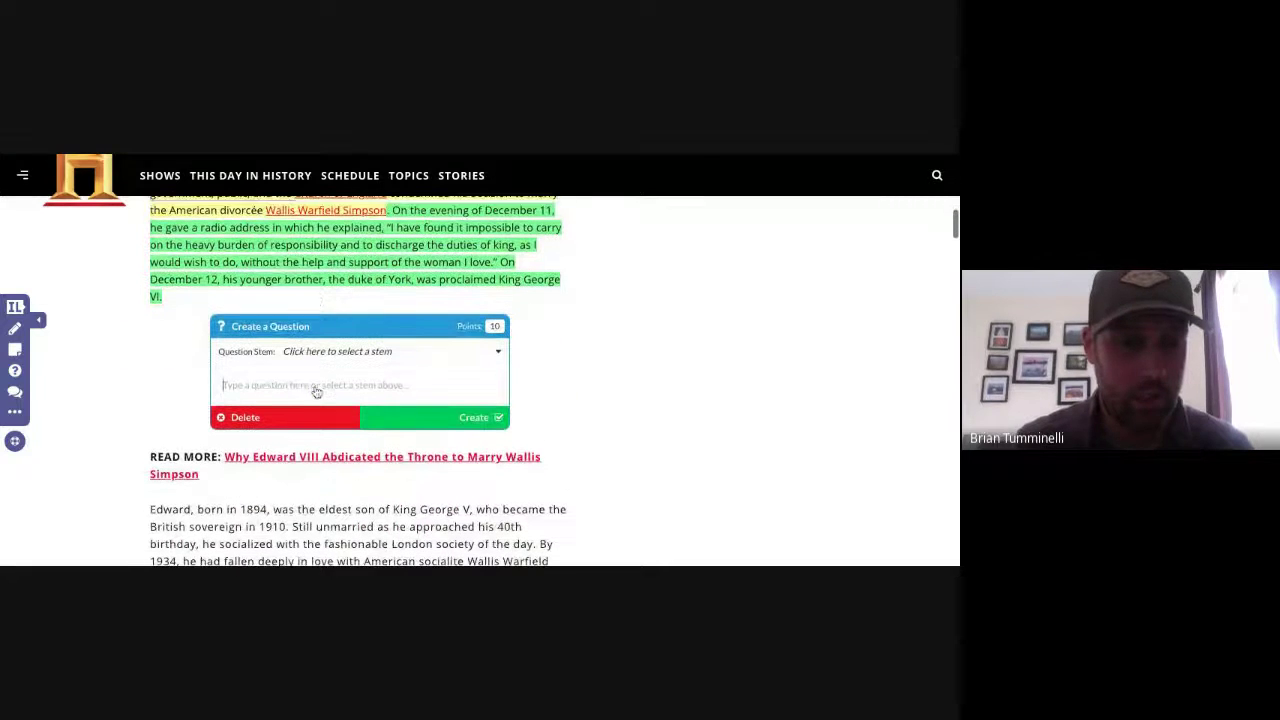
Step: Create the question worth 5 points using the stem "Summarize the above text."
{"action": "double_click", "coordinate": [498, 328]}
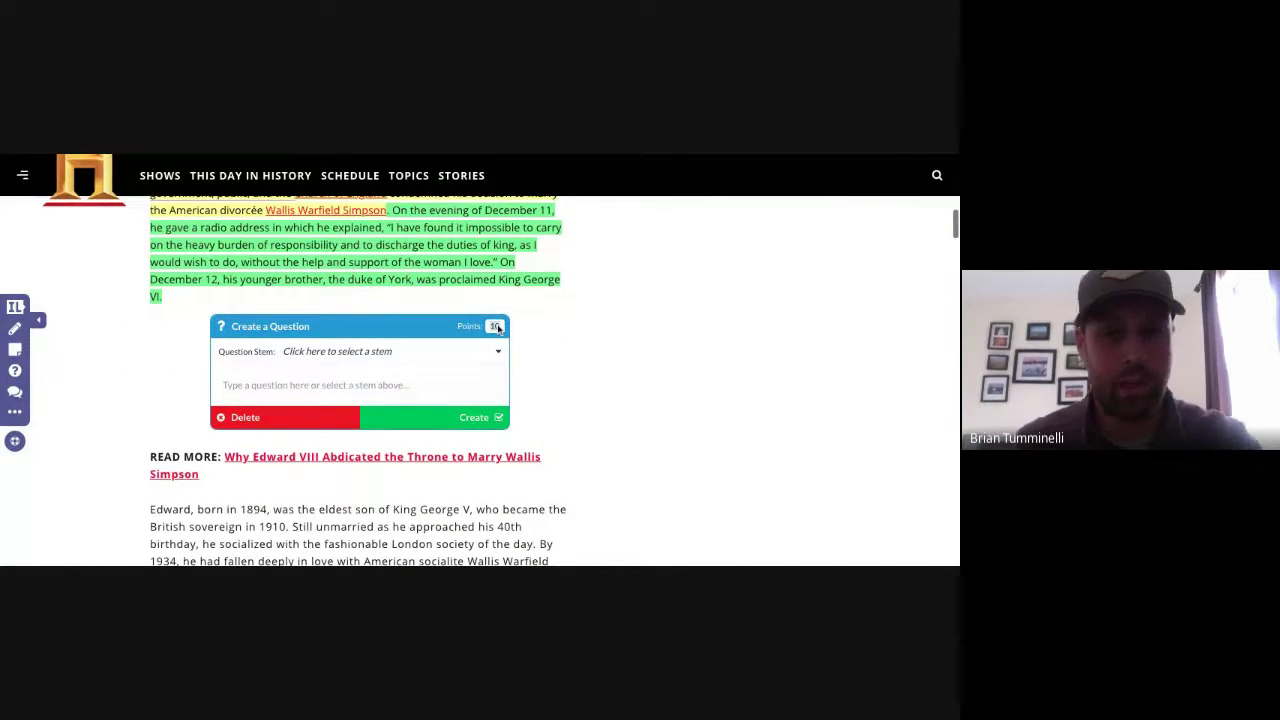
{"action": "type", "text": "5"}
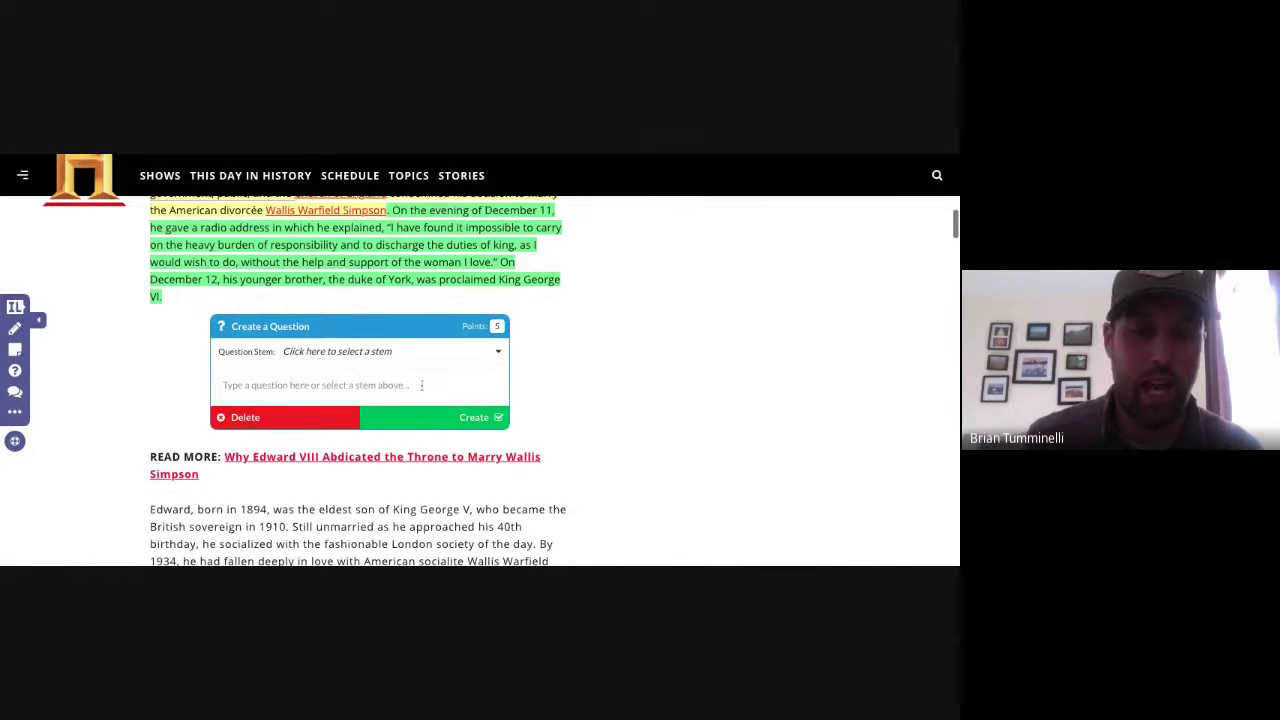
{"action": "left_click", "coordinate": [422, 385]}
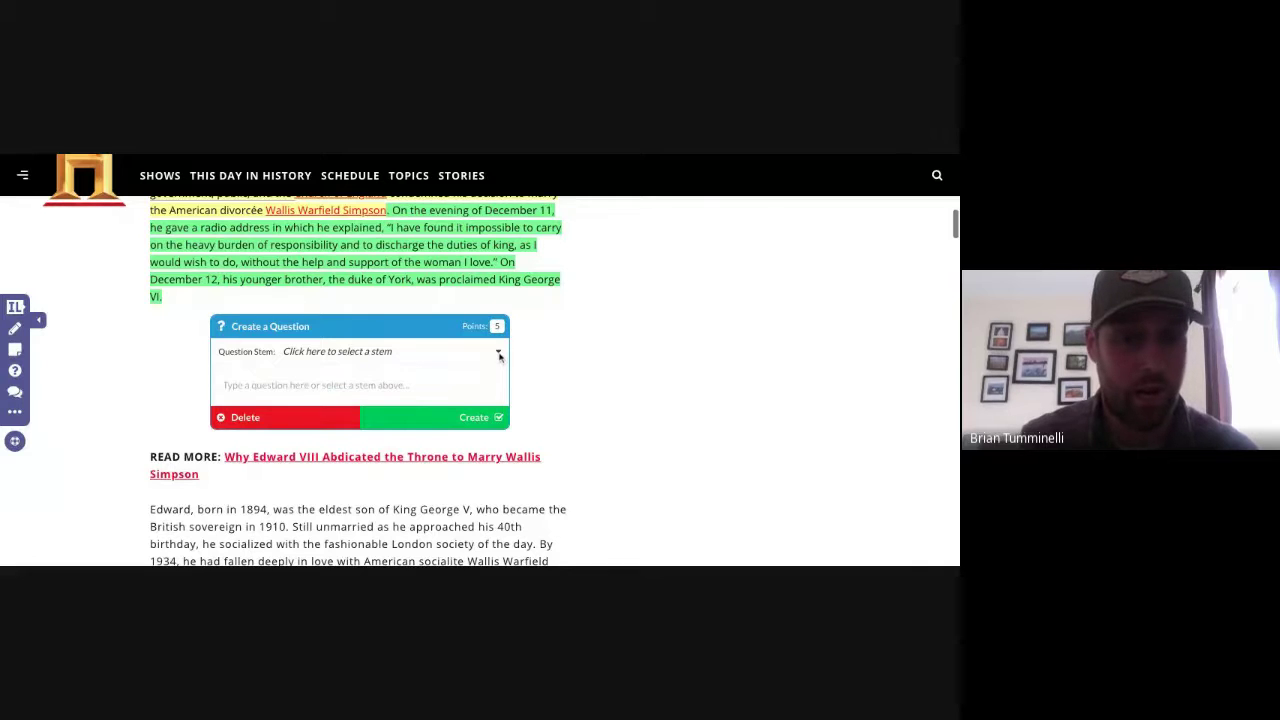
{"action": "left_click", "coordinate": [499, 355]}
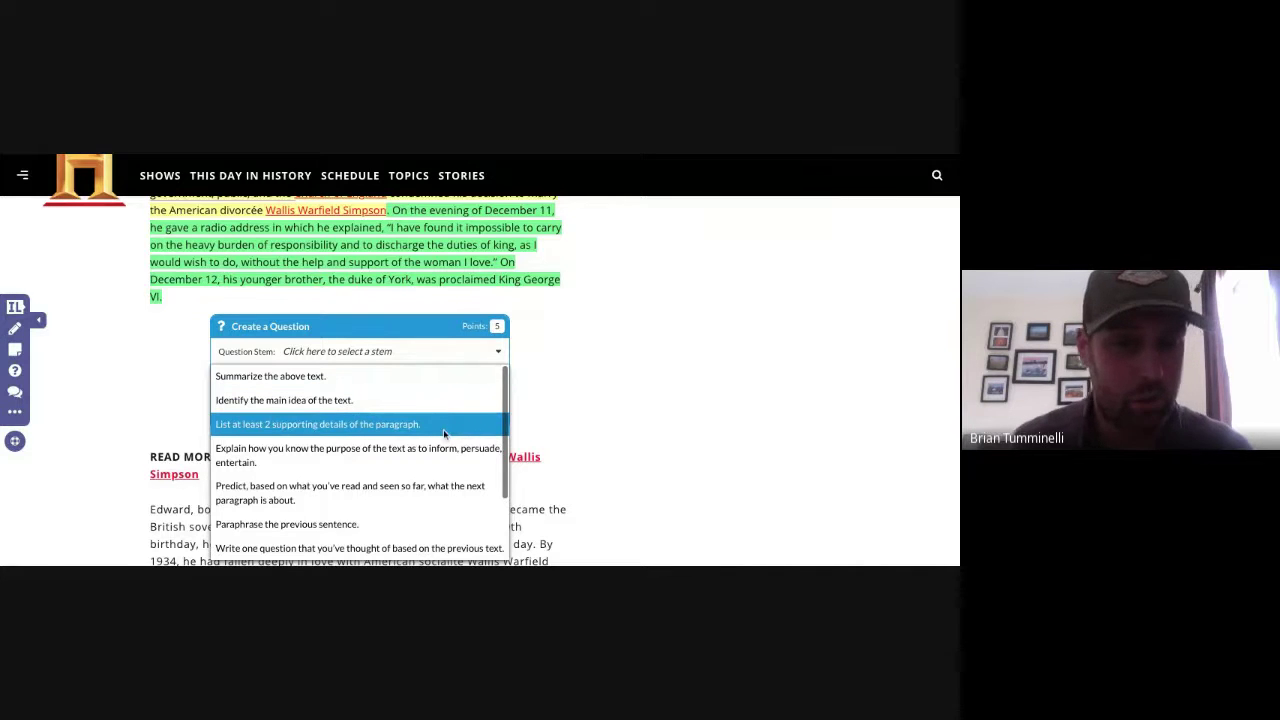
{"action": "scroll", "coordinate": [445, 430], "scroll_direction": "down", "scroll_amount": 2}
{"action": "scroll", "coordinate": [445, 432], "scroll_direction": "down", "scroll_amount": 1}
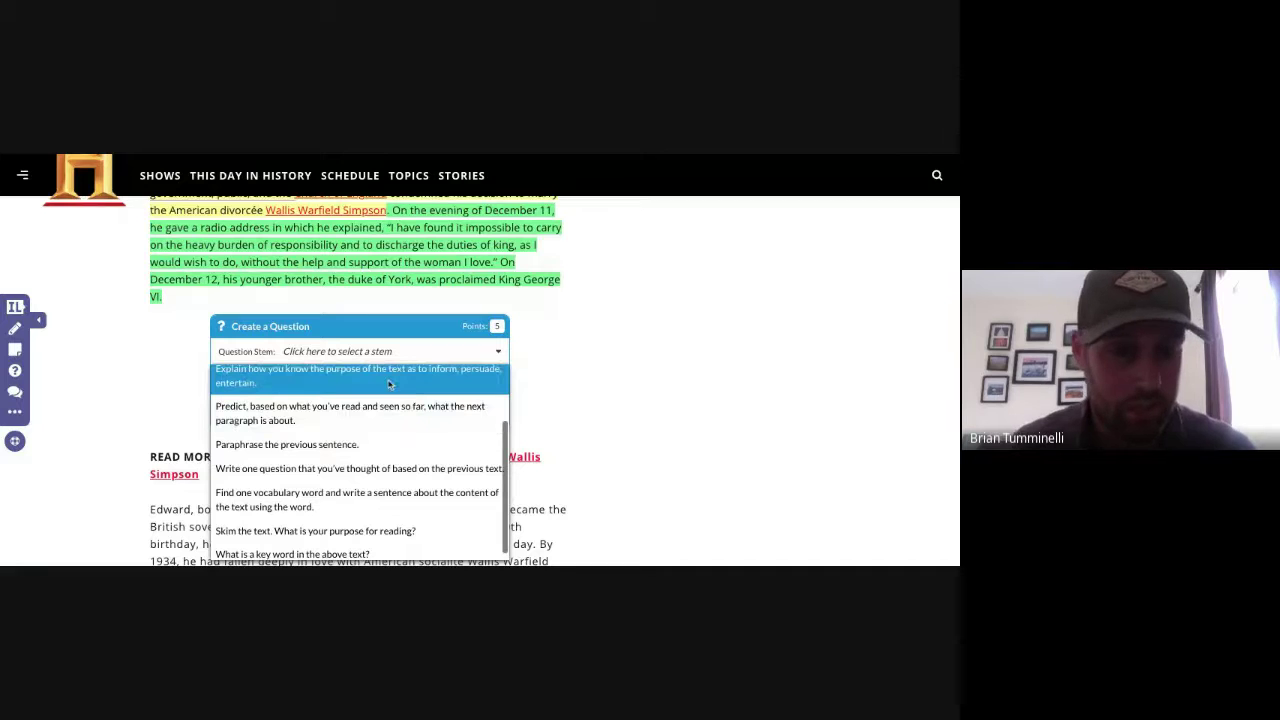
{"action": "scroll", "coordinate": [389, 384], "scroll_direction": "up", "scroll_amount": 3}
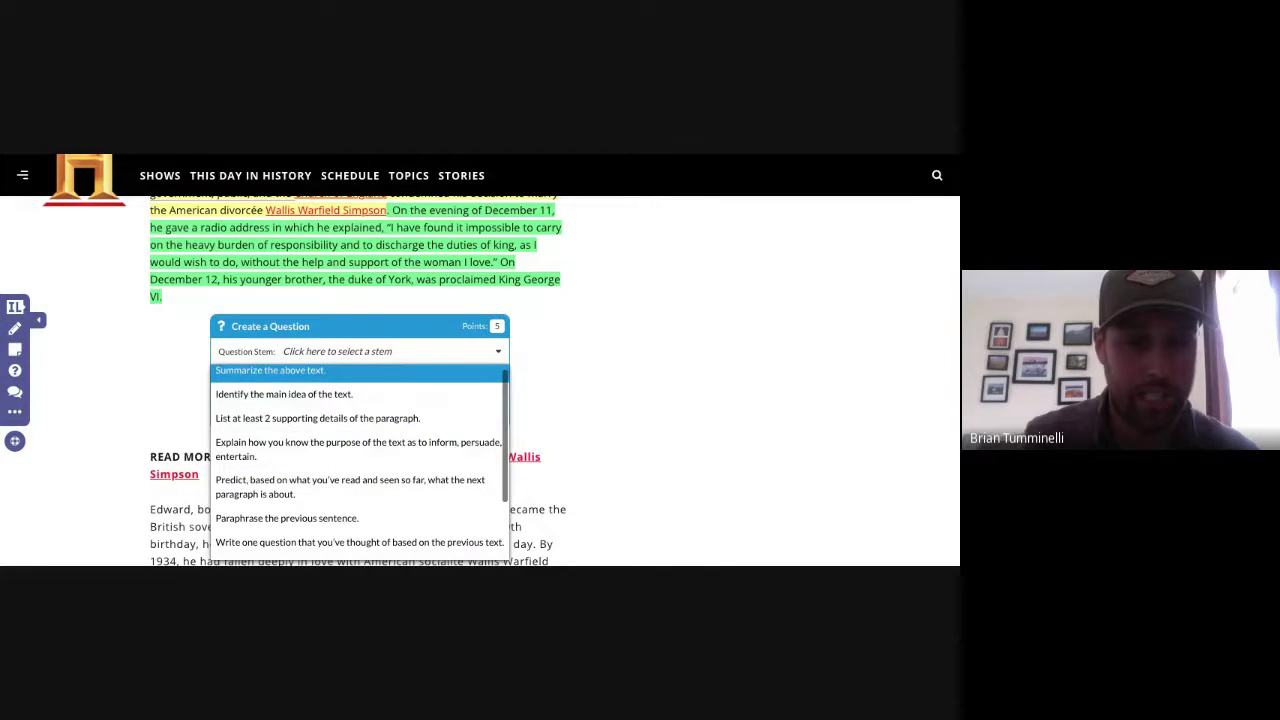
{"action": "left_click", "coordinate": [300, 371]}
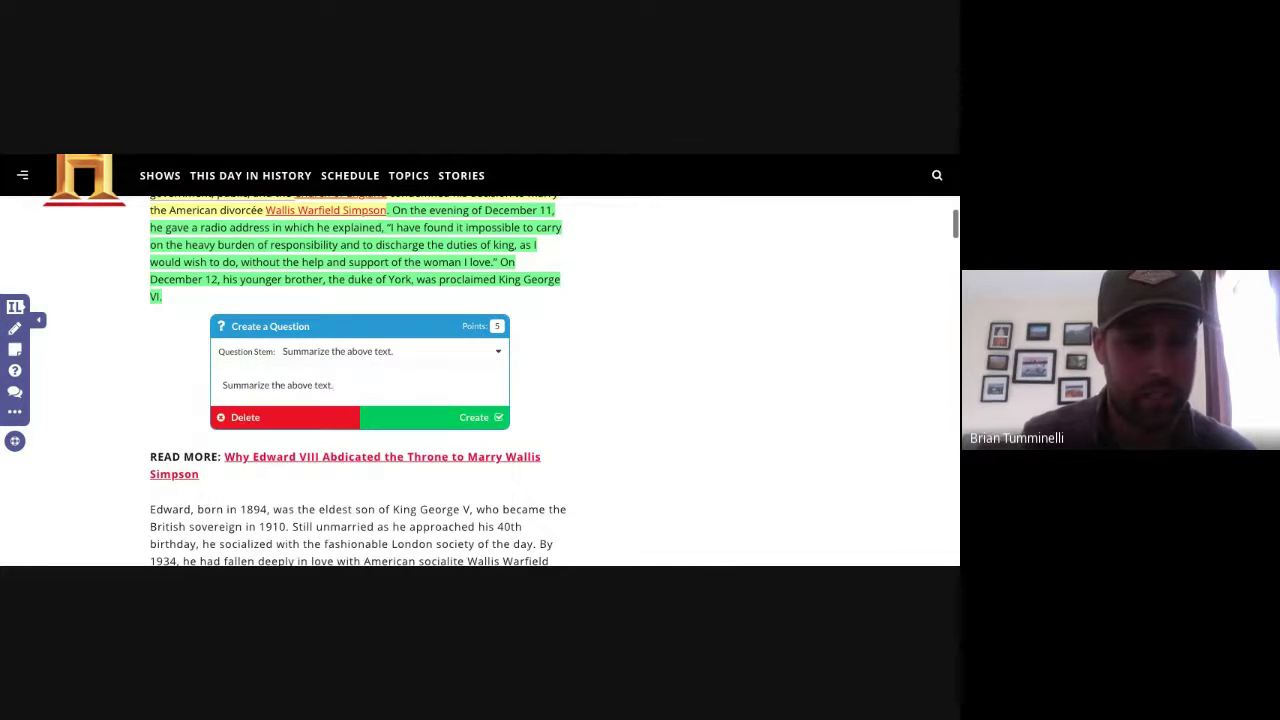
{"action": "left_click", "coordinate": [472, 420]}
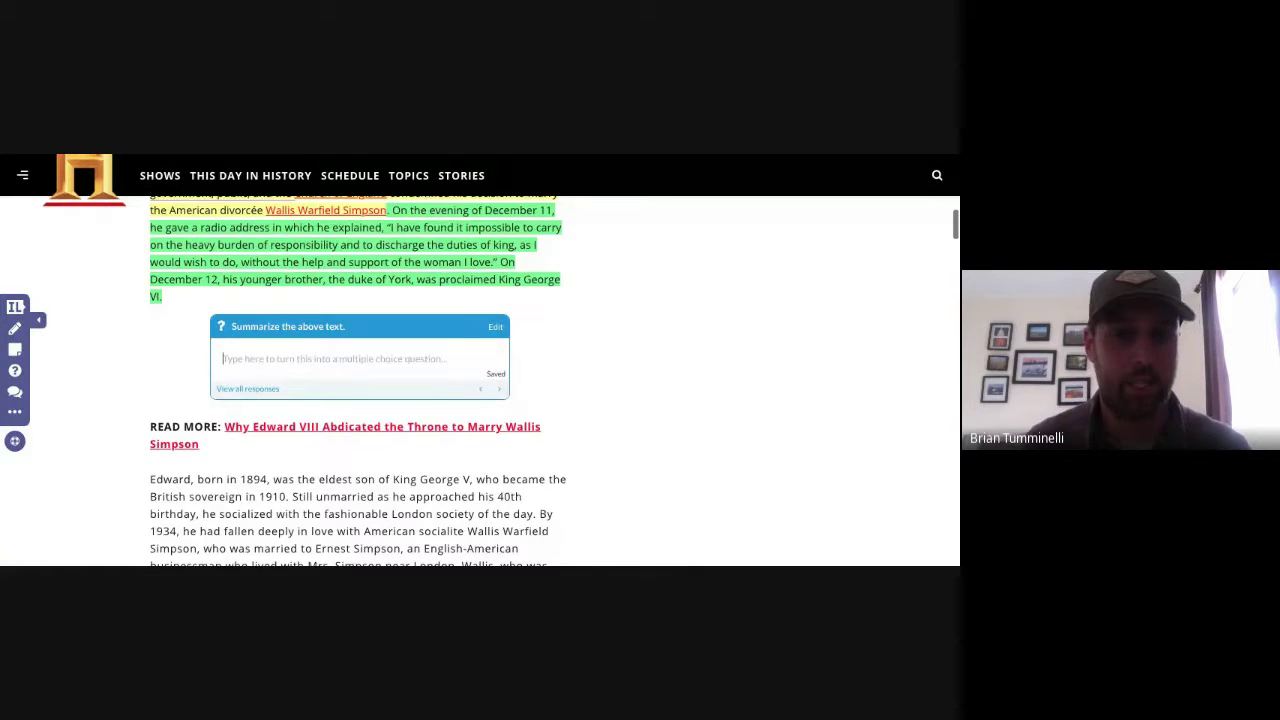
{"action": "type", "text": "E"}
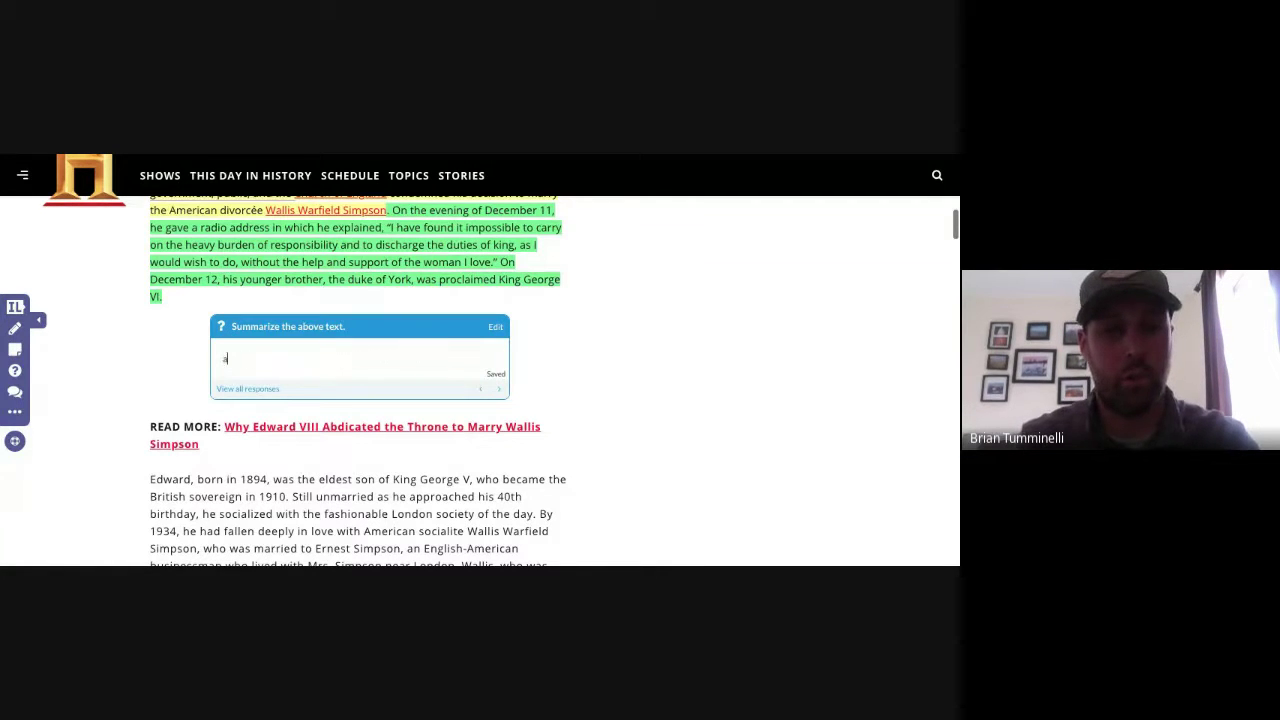
{"action": "type", "text": " dsfag"}
{"action": "key", "text": "BackSpace"}
{"action": "key", "text": "BackSpace"}
{"action": "key", "text": "BackSpace"}
{"action": "key", "text": "BackSpace"}
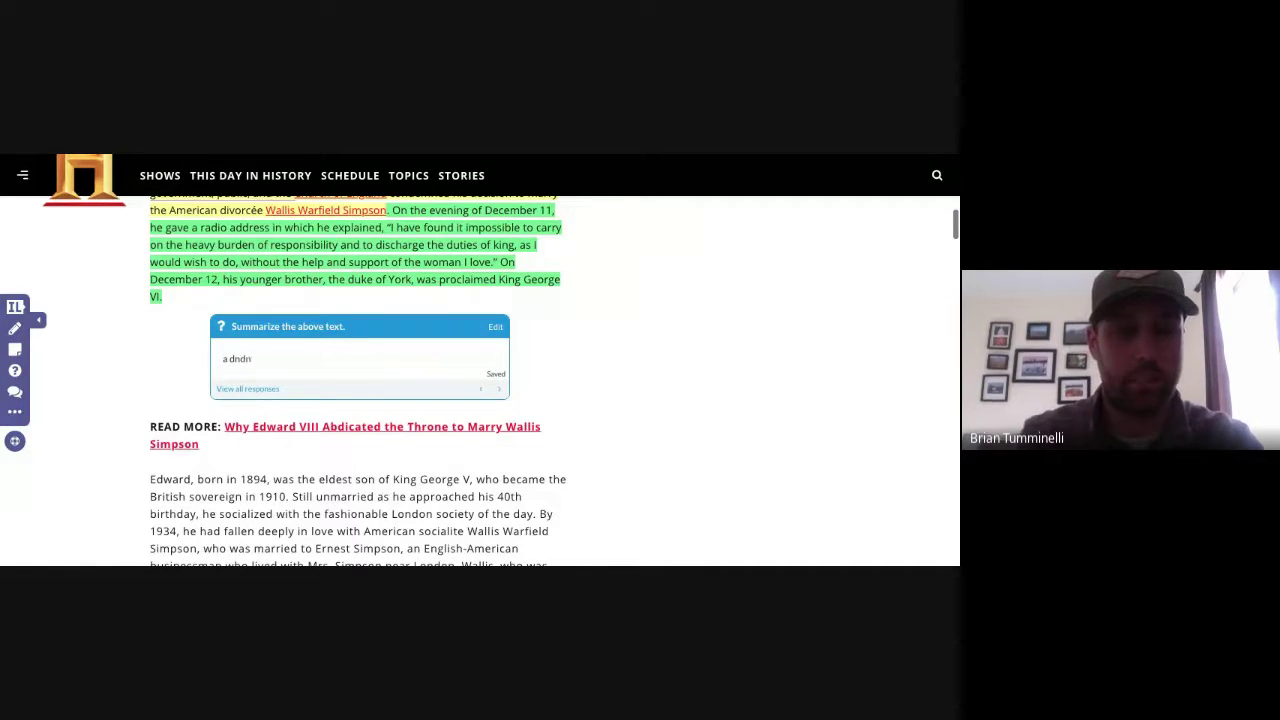
{"action": "key", "text": "BackSpace"}
{"action": "key", "text": "BackSpace"}
{"action": "key", "text": "BackSpace"}
Step: Turn the summary question into multiple choice by adding the answer choice "Turn into a MC question"
{"action": "type", "text": "Turn"}
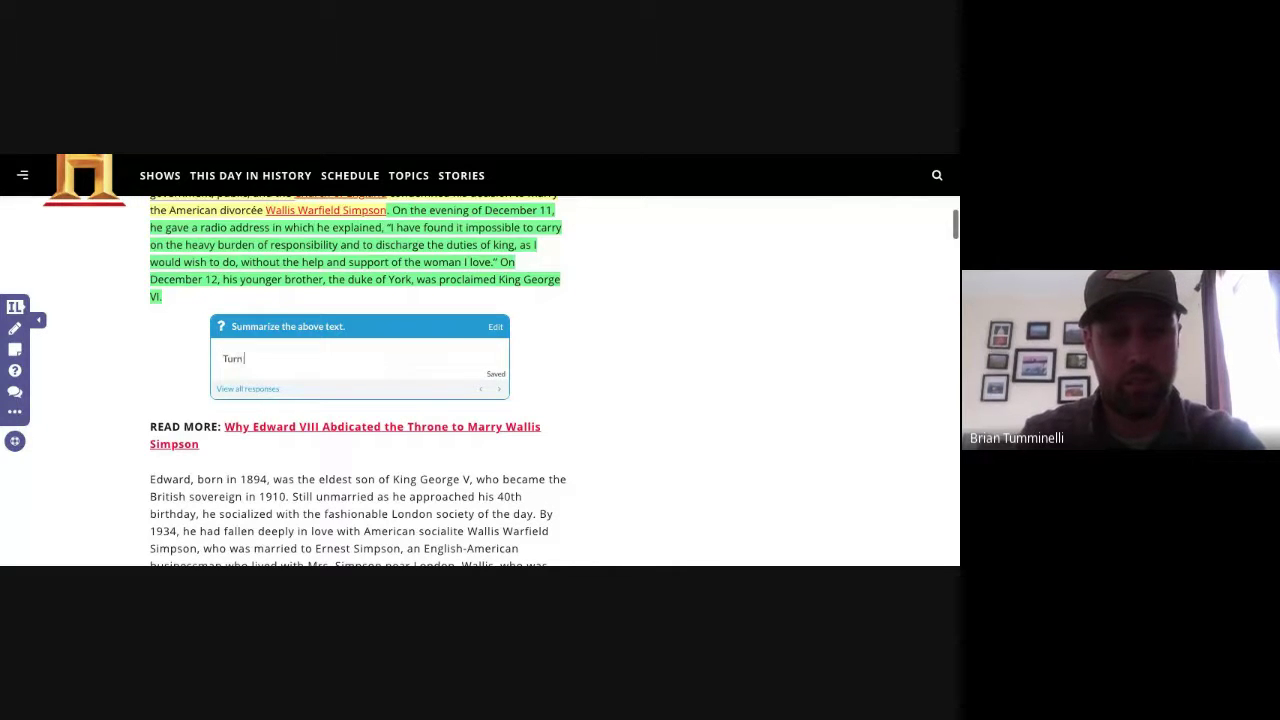
{"action": "type", "text": " into a"}
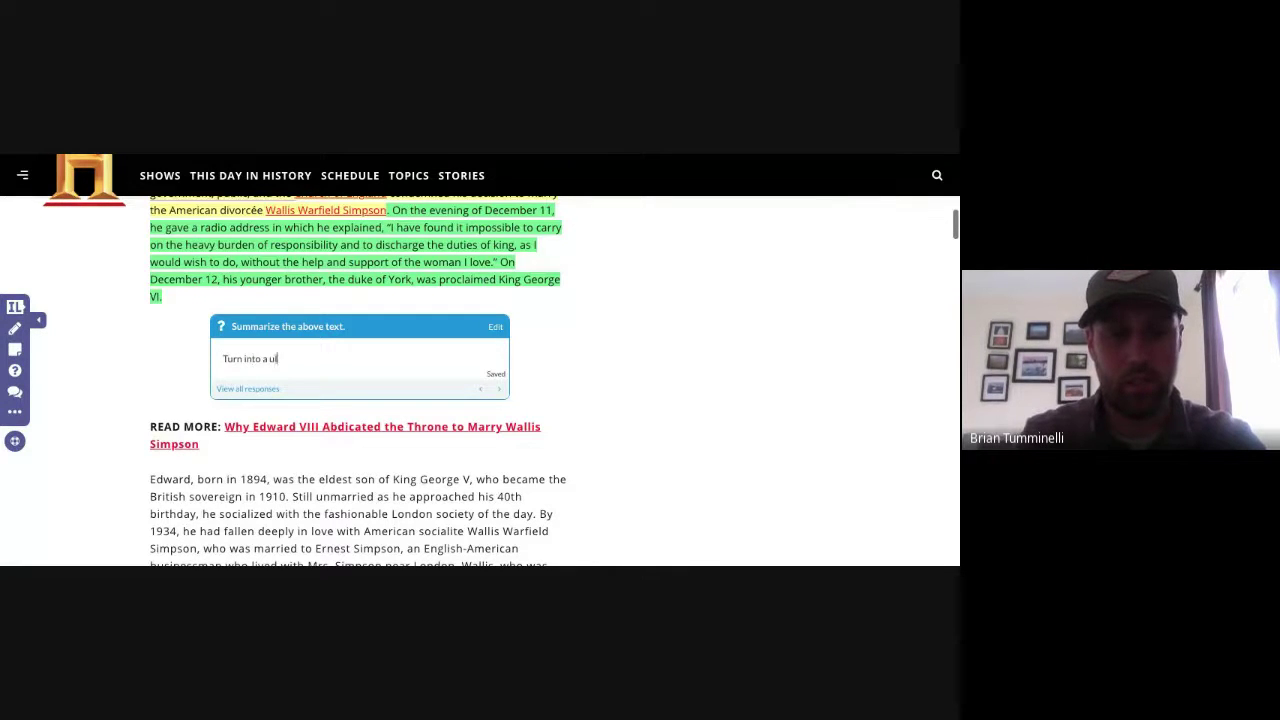
{"action": "type", "text": " MC question"}
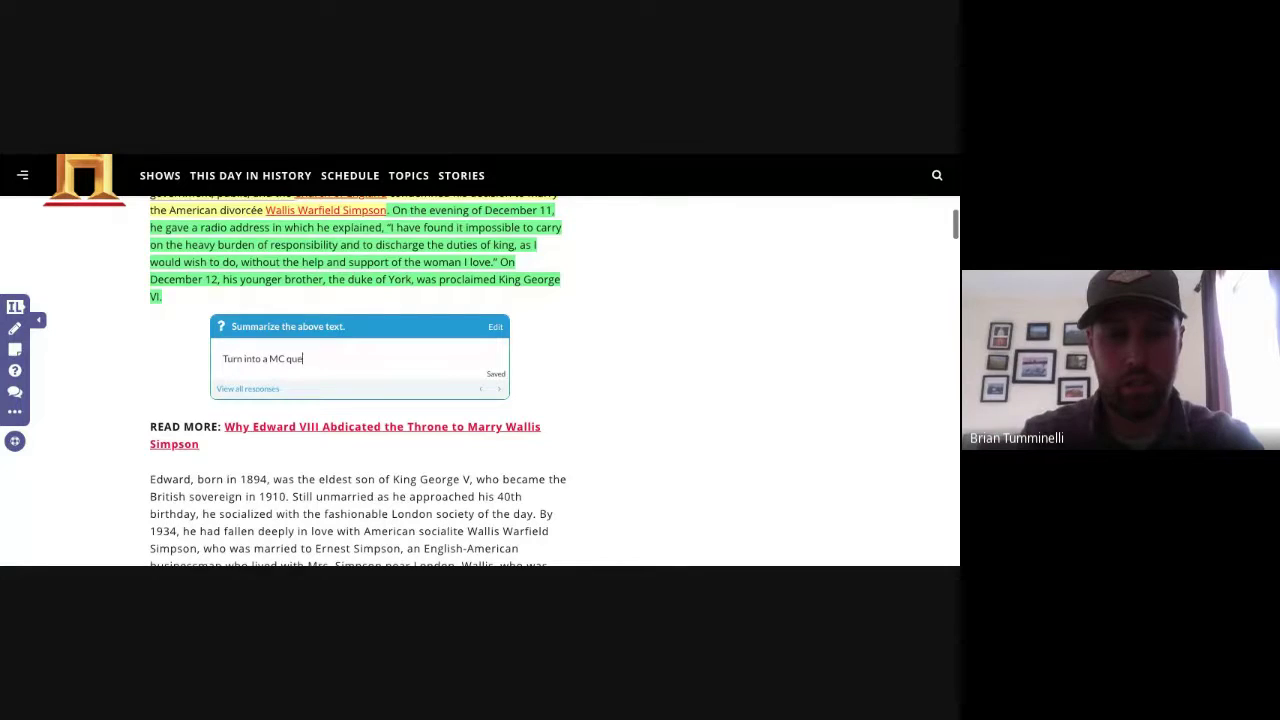
{"action": "key", "text": "Return"}
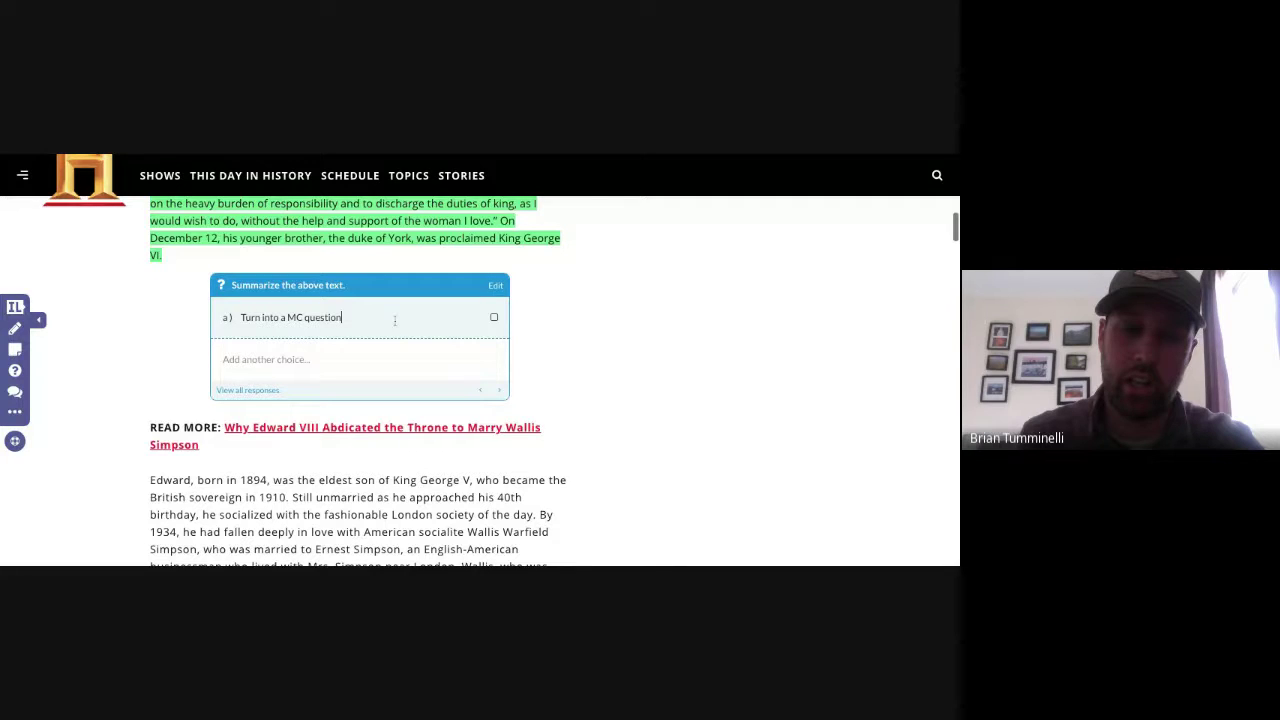
{"action": "double_click", "coordinate": [494, 323]}
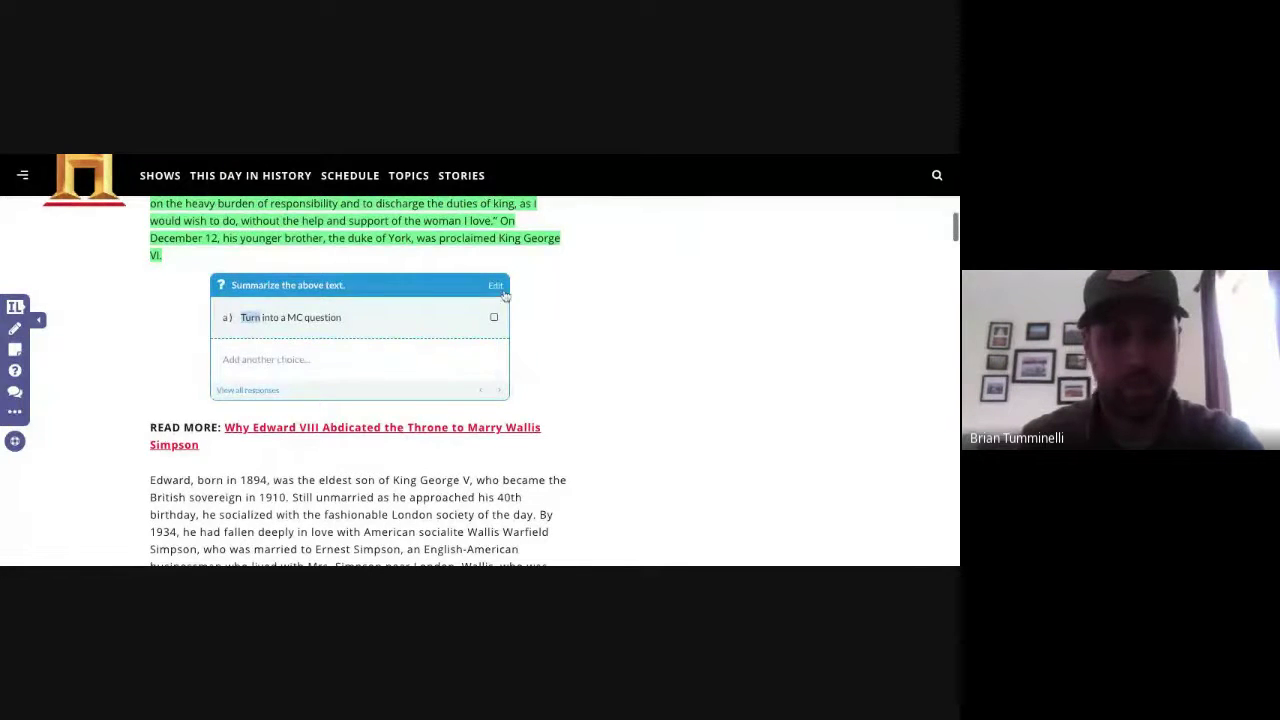
{"action": "left_click", "coordinate": [572, 299]}
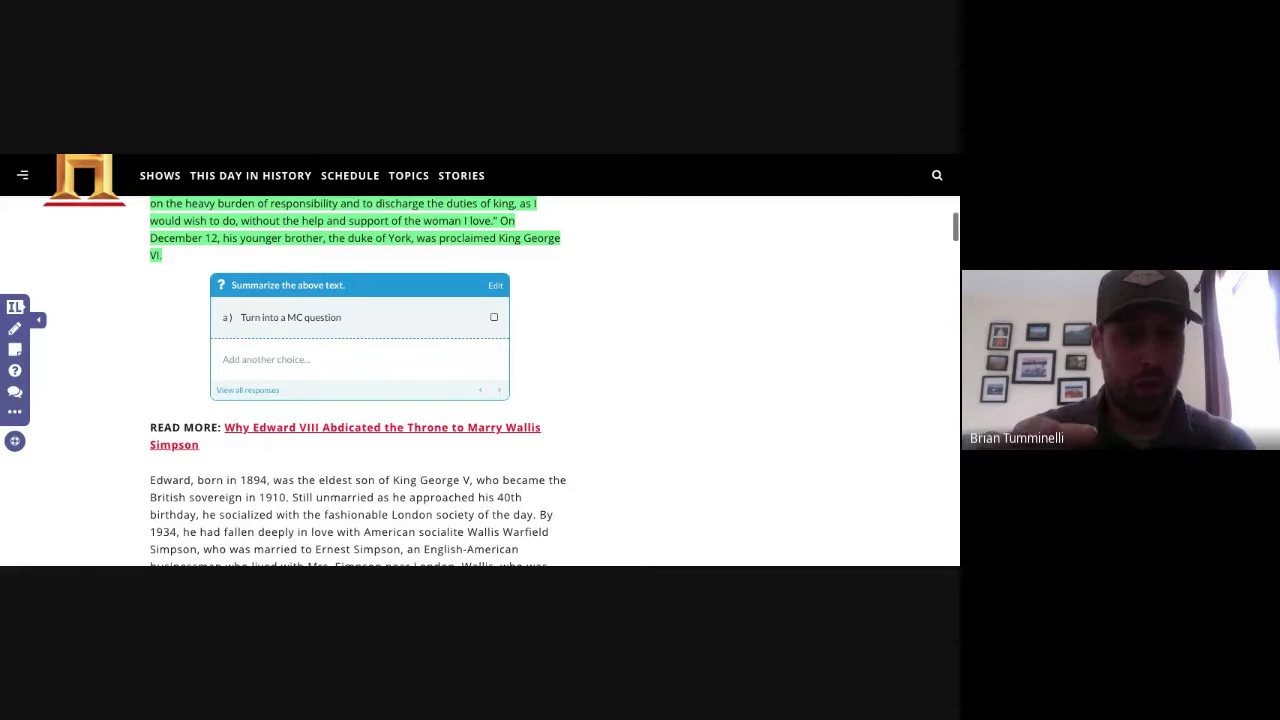
{"action": "scroll", "coordinate": [351, 338], "scroll_direction": "down", "scroll_amount": 1}
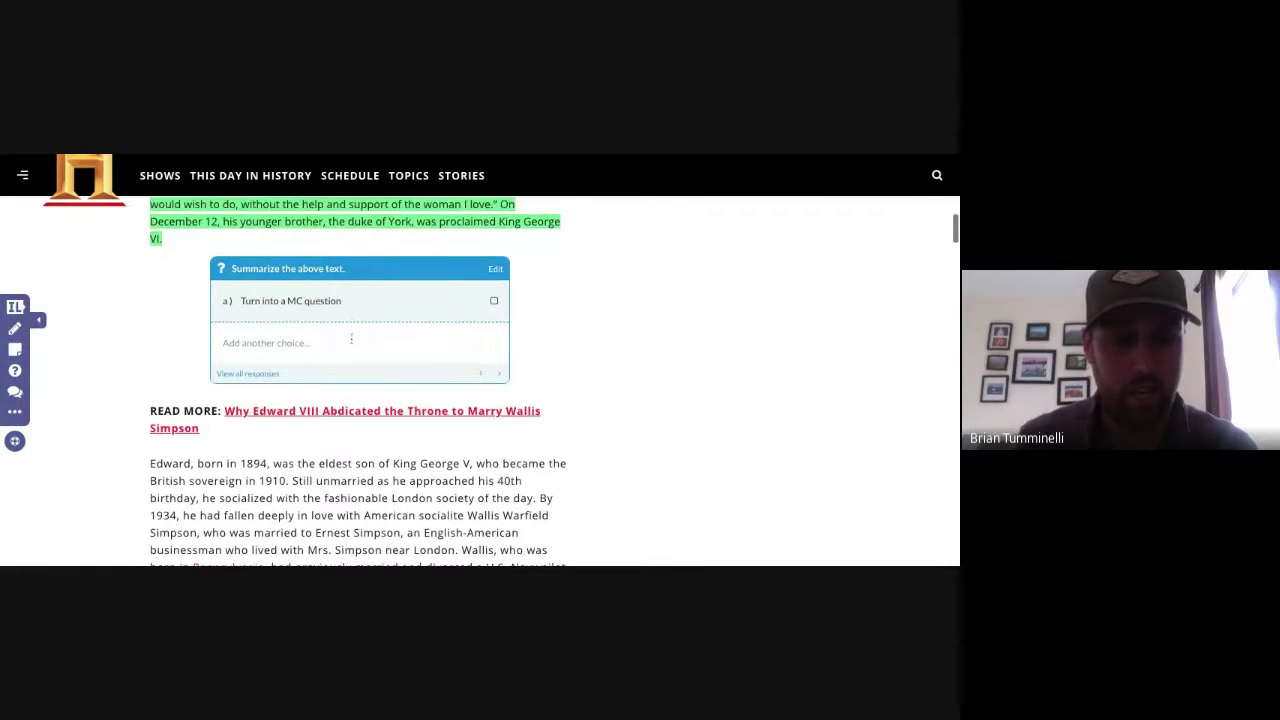
{"action": "left_click", "coordinate": [351, 338]}
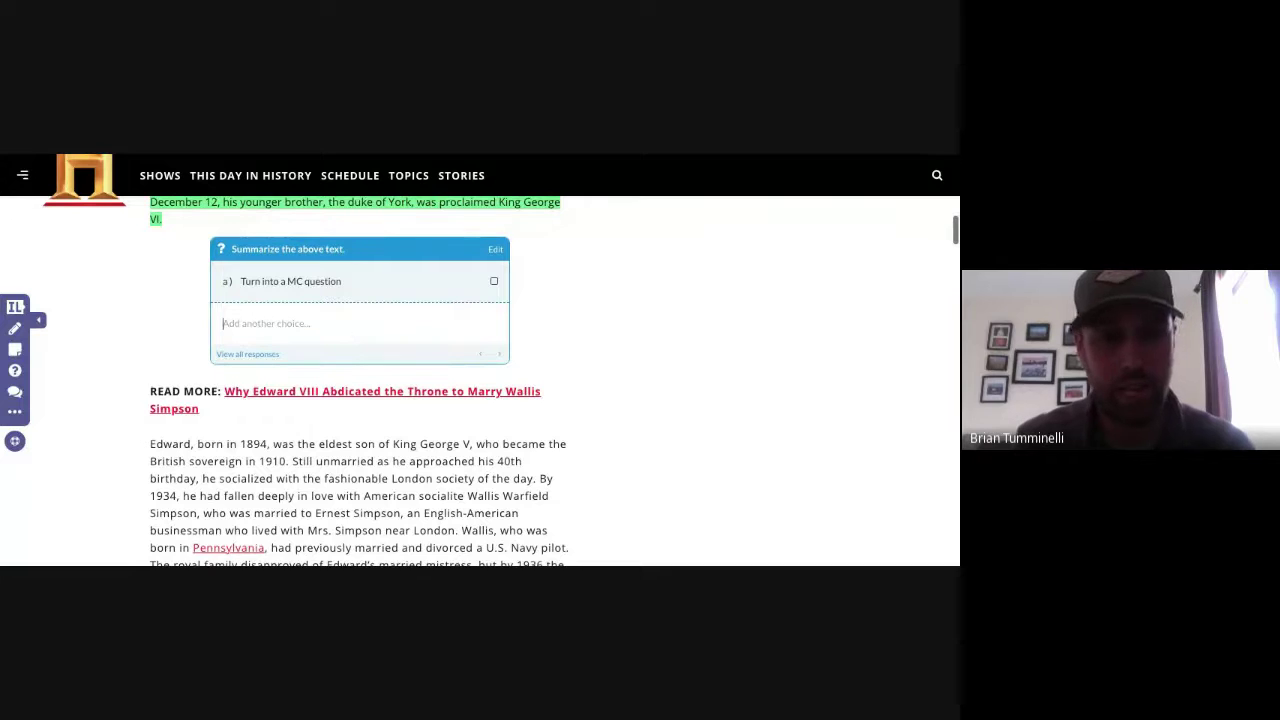
{"action": "scroll", "coordinate": [351, 338], "scroll_direction": "down", "scroll_amount": 2}
{"action": "scroll", "coordinate": [355, 380], "scroll_direction": "up", "scroll_amount": 2}
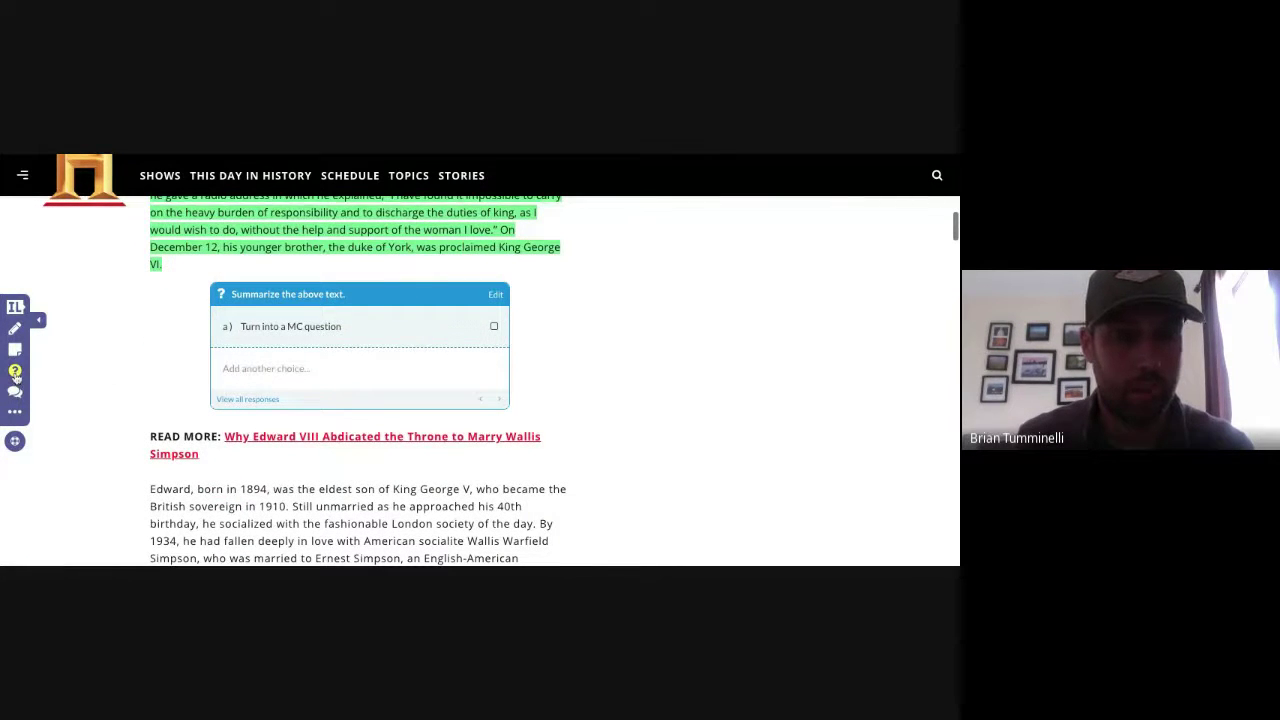
Step: Create a discussion titled "Here is a question for discussion" below the paragraph starting "Edward, born in 1894"
{"action": "scroll", "coordinate": [183, 320], "scroll_direction": "up", "scroll_amount": 2}
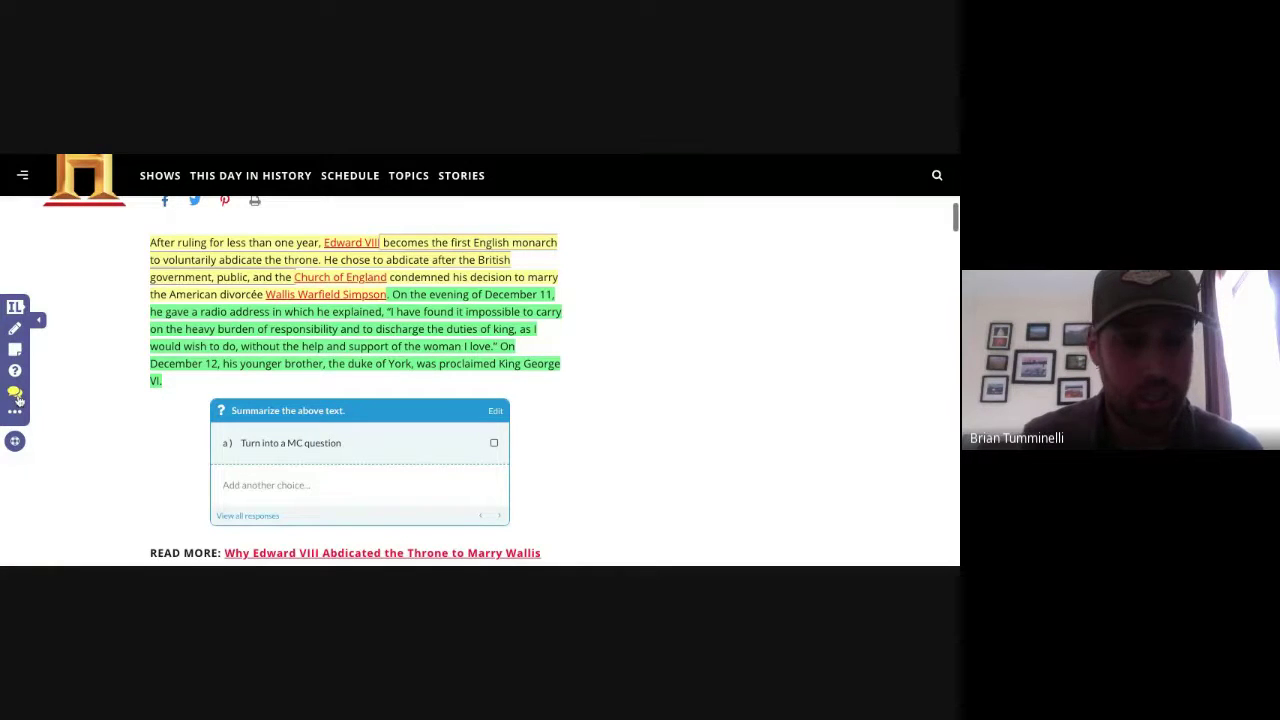
{"action": "scroll", "coordinate": [124, 424], "scroll_direction": "down", "scroll_amount": 3}
{"action": "scroll", "coordinate": [124, 424], "scroll_direction": "down", "scroll_amount": 1}
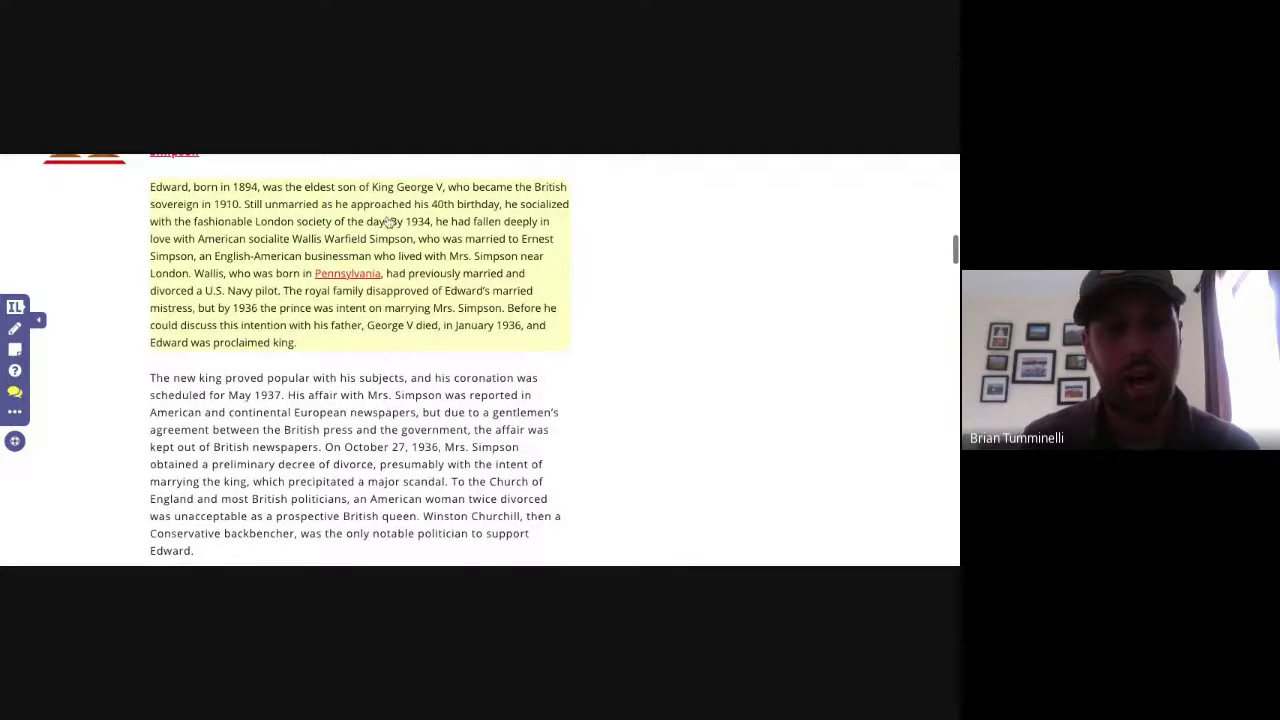
{"action": "left_click", "coordinate": [388, 222]}
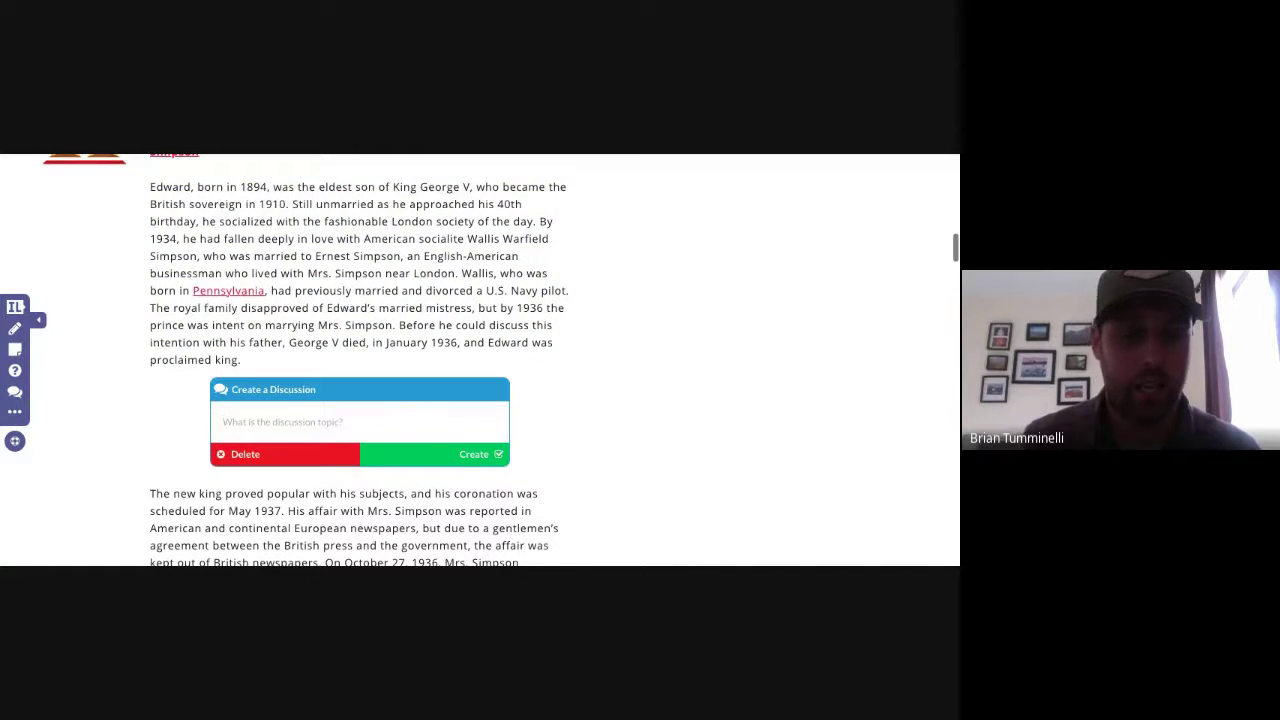
{"action": "type", "text": "He"}
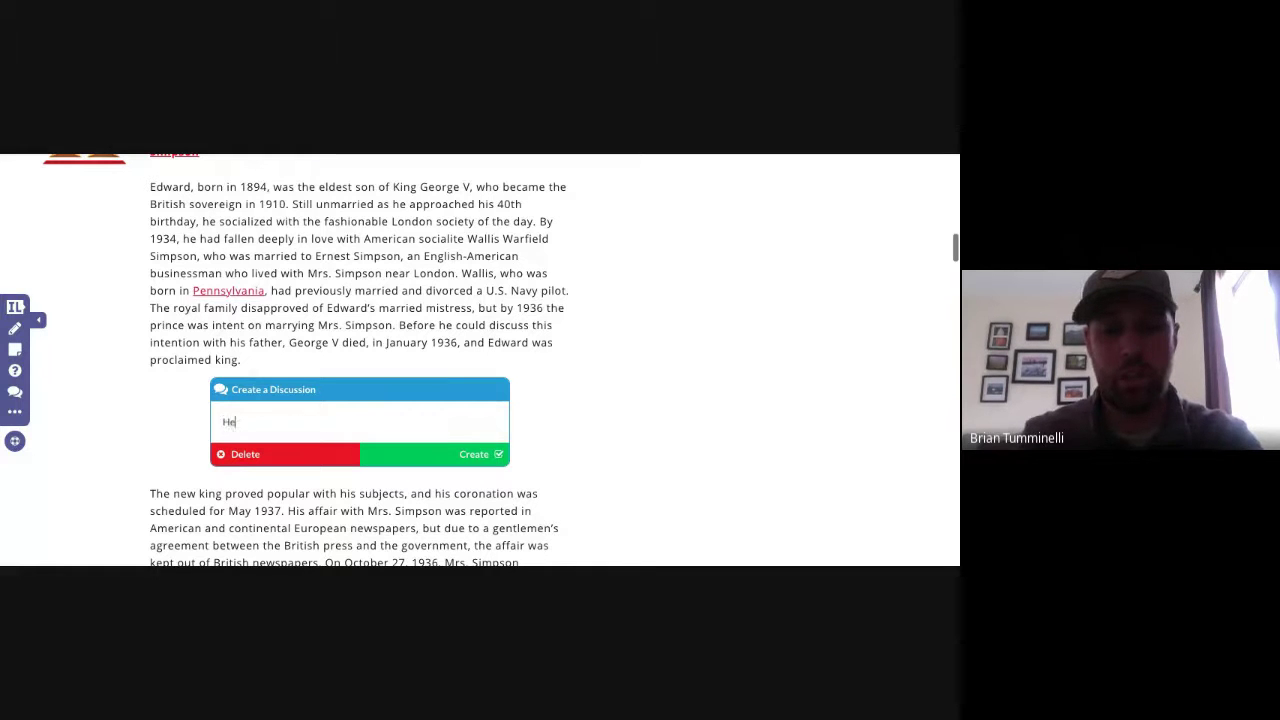
{"action": "type", "text": "re is a qu"}
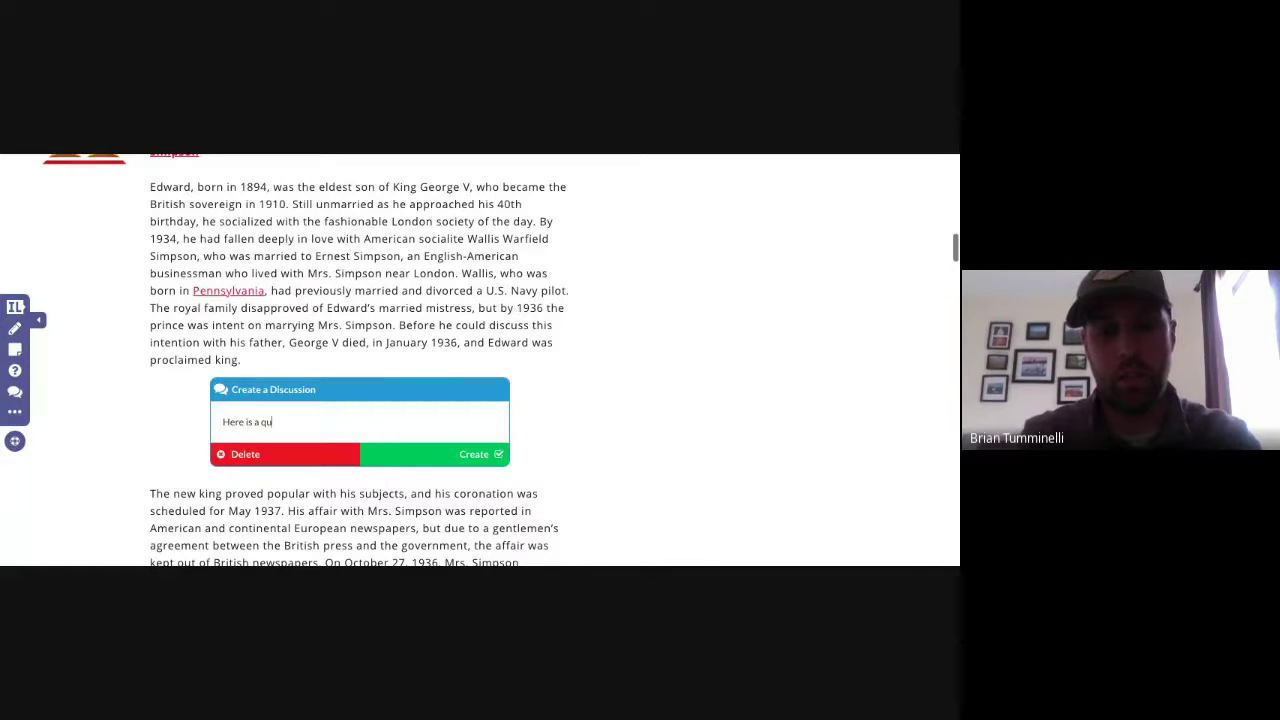
{"action": "type", "text": "estion for discussion"}
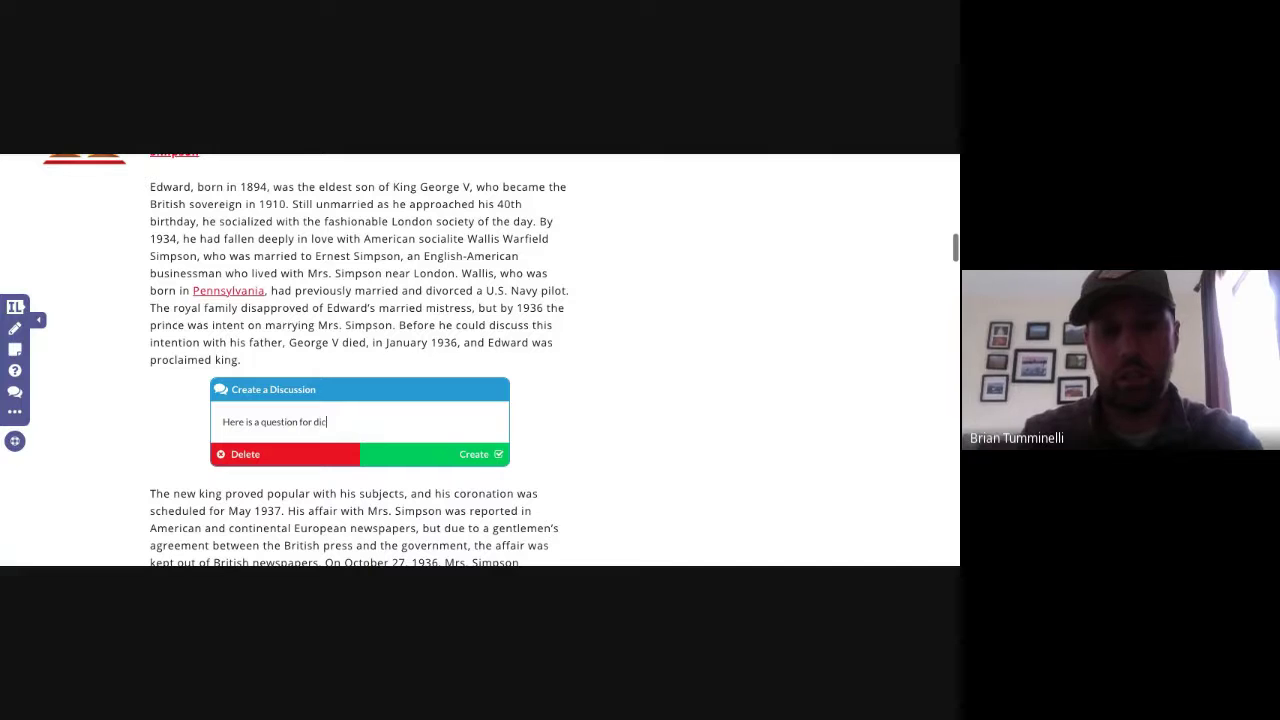
{"action": "left_click", "coordinate": [453, 458]}
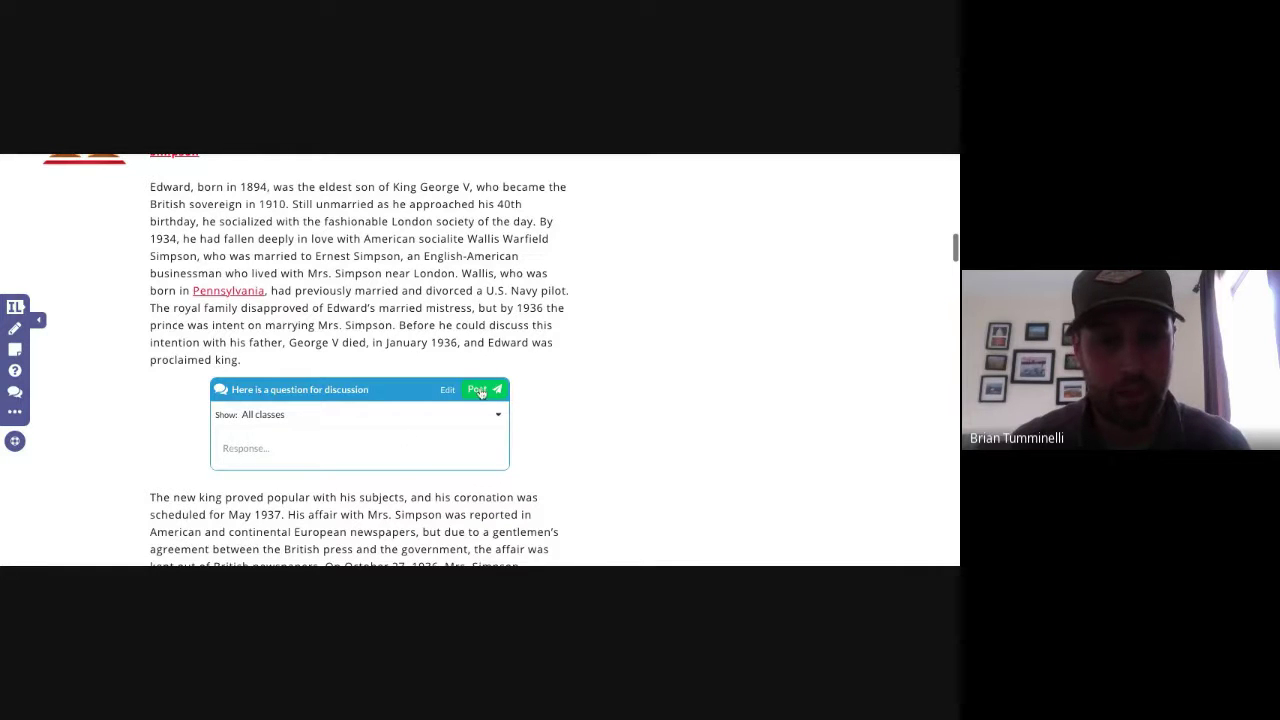
{"action": "scroll", "coordinate": [546, 355], "scroll_direction": "down", "scroll_amount": 3}
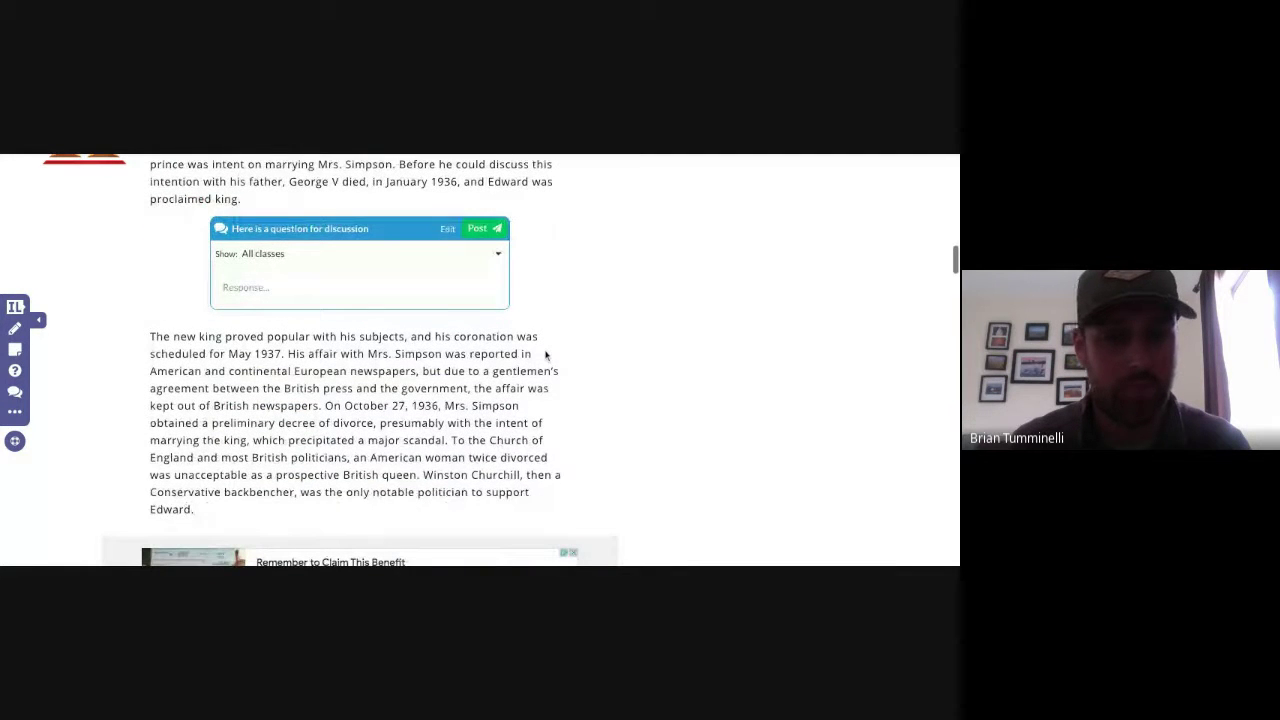
{"action": "left_click", "coordinate": [499, 256]}
{"action": "left_click", "coordinate": [499, 256]}
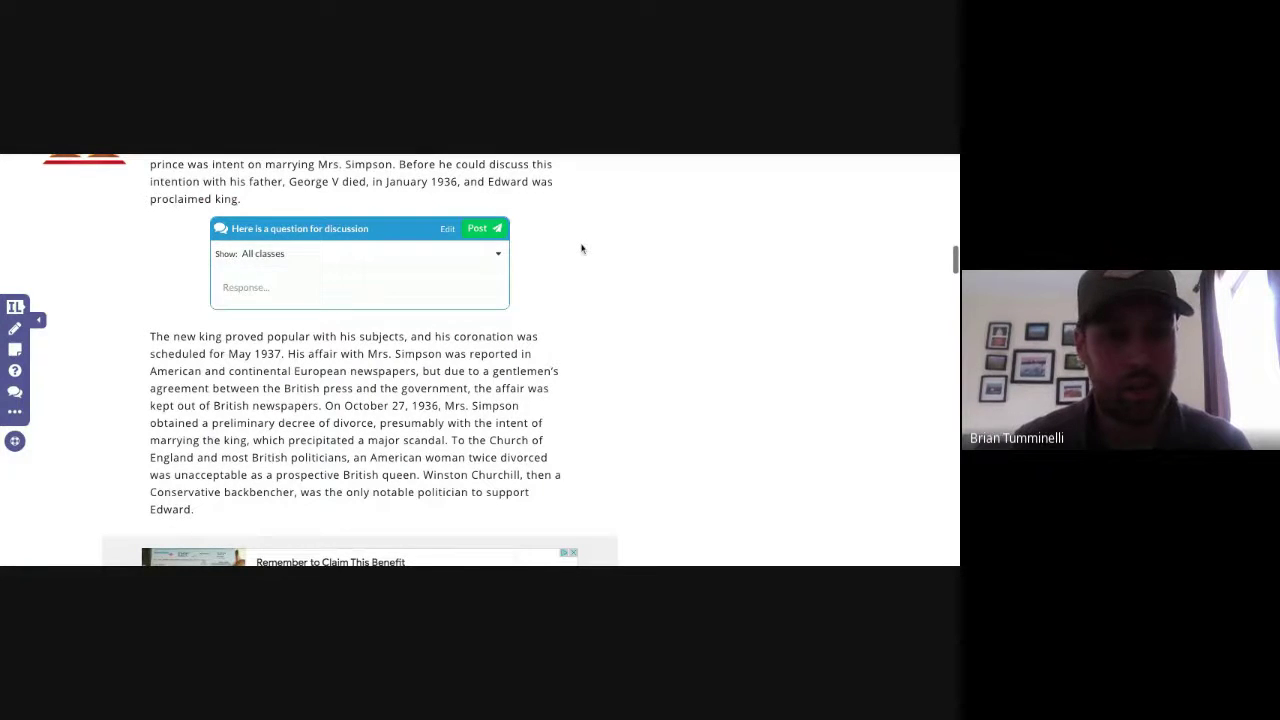
{"action": "scroll", "coordinate": [582, 248], "scroll_direction": "down", "scroll_amount": 2}
{"action": "scroll", "coordinate": [582, 248], "scroll_direction": "up", "scroll_amount": 3}
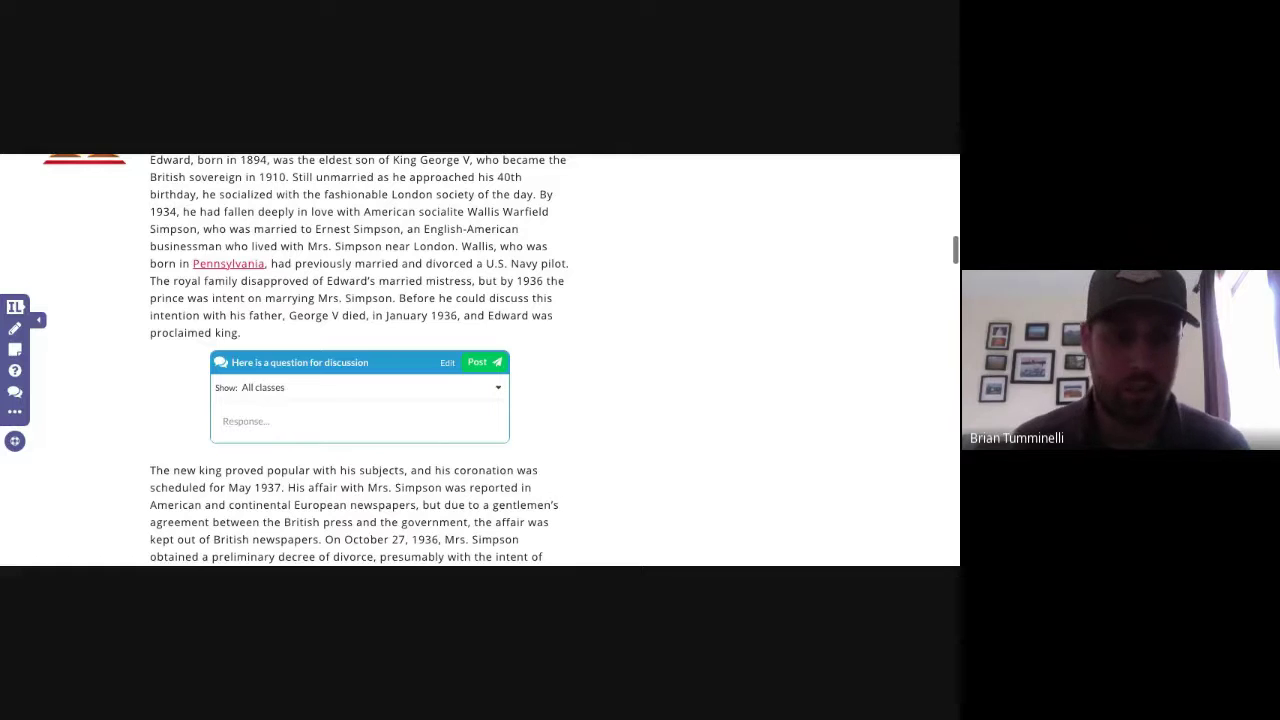
{"action": "scroll", "coordinate": [358, 360], "scroll_direction": "up", "scroll_amount": 1}
{"action": "scroll", "coordinate": [358, 360], "scroll_direction": "down", "scroll_amount": 3}
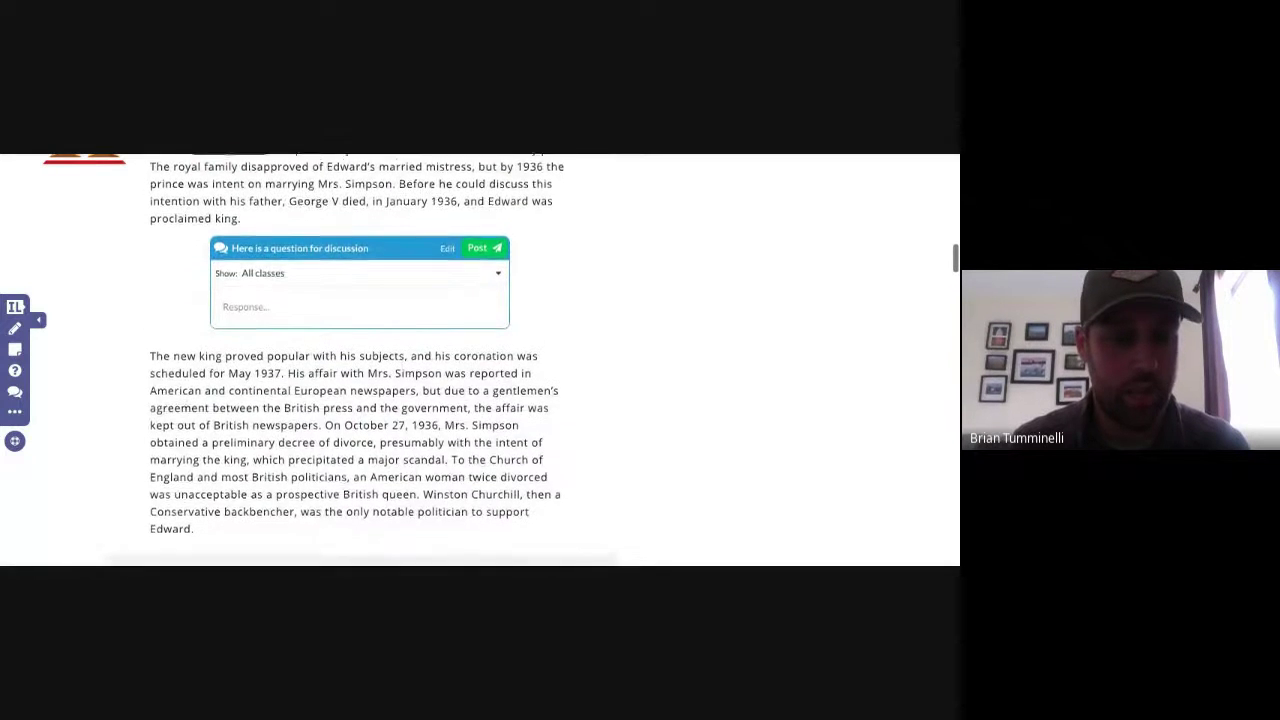
{"action": "scroll", "coordinate": [480, 360], "scroll_direction": "down", "scroll_amount": 6}
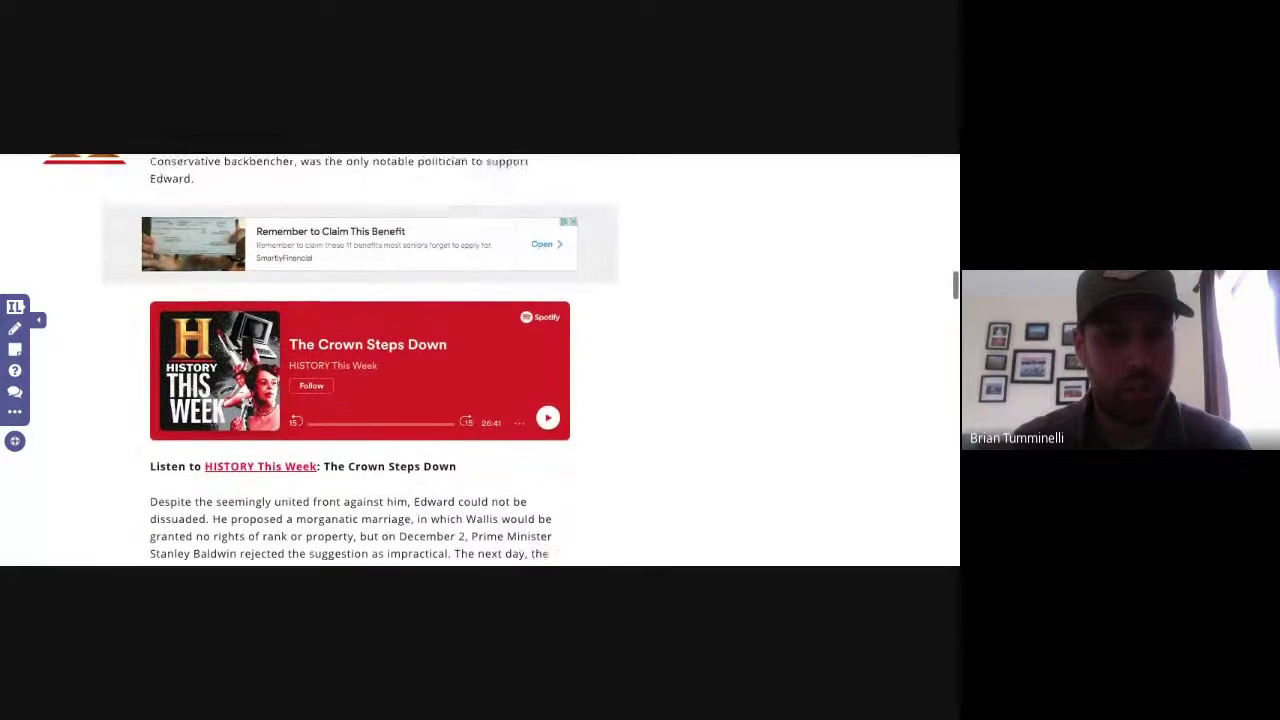
Step: Insert a sticky note reading "Add notes" below the paragraph starting "The new king proved popular"
{"action": "scroll", "coordinate": [480, 360], "scroll_direction": "up", "scroll_amount": 4}
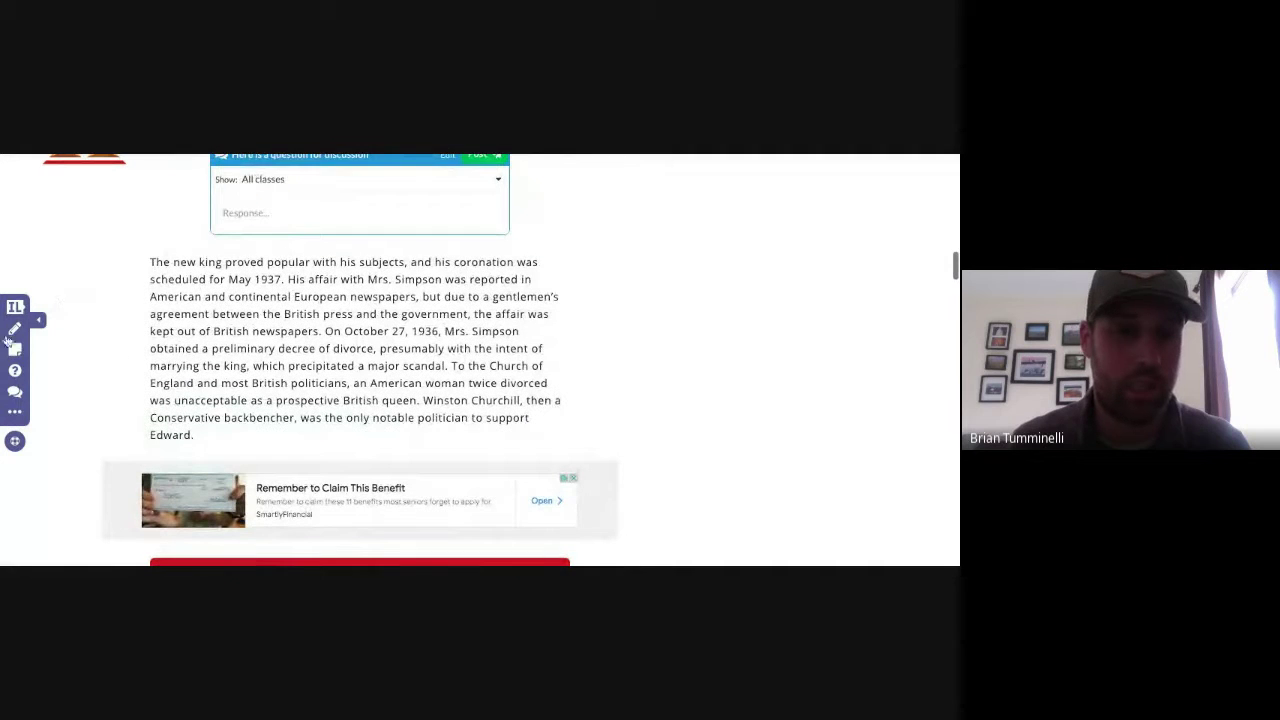
{"action": "left_click", "coordinate": [15, 352]}
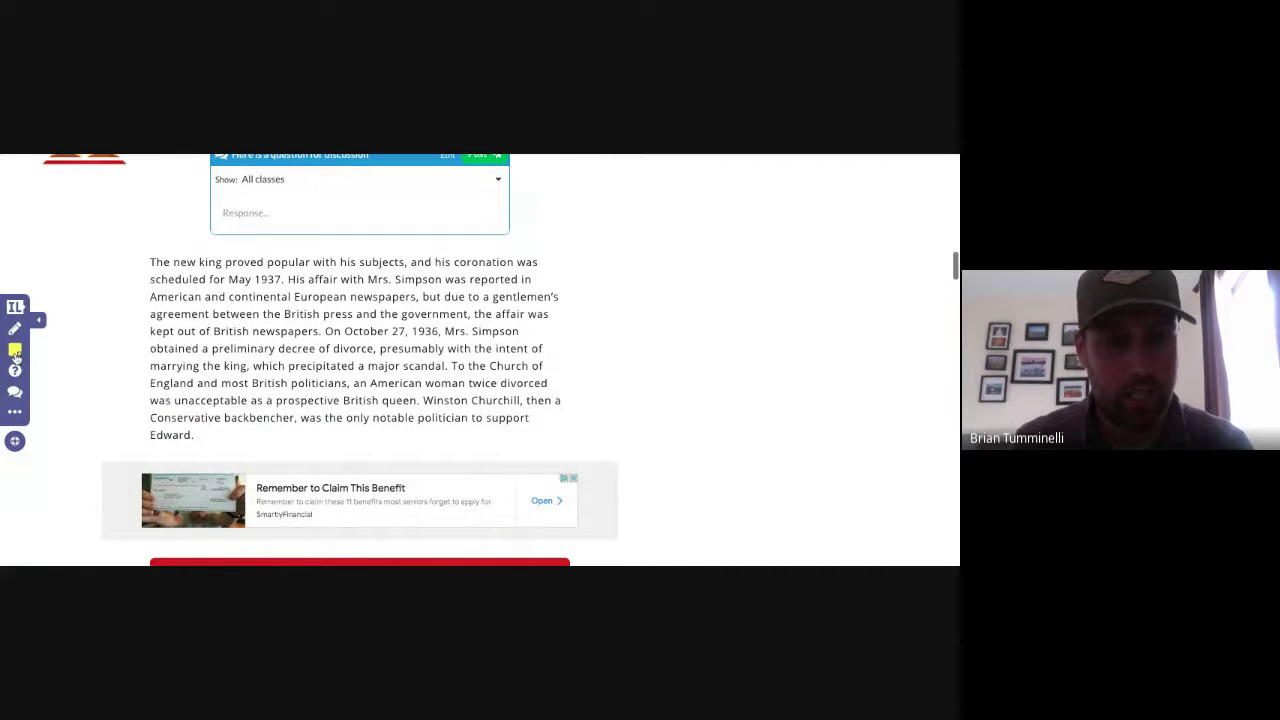
{"action": "left_click", "coordinate": [260, 366]}
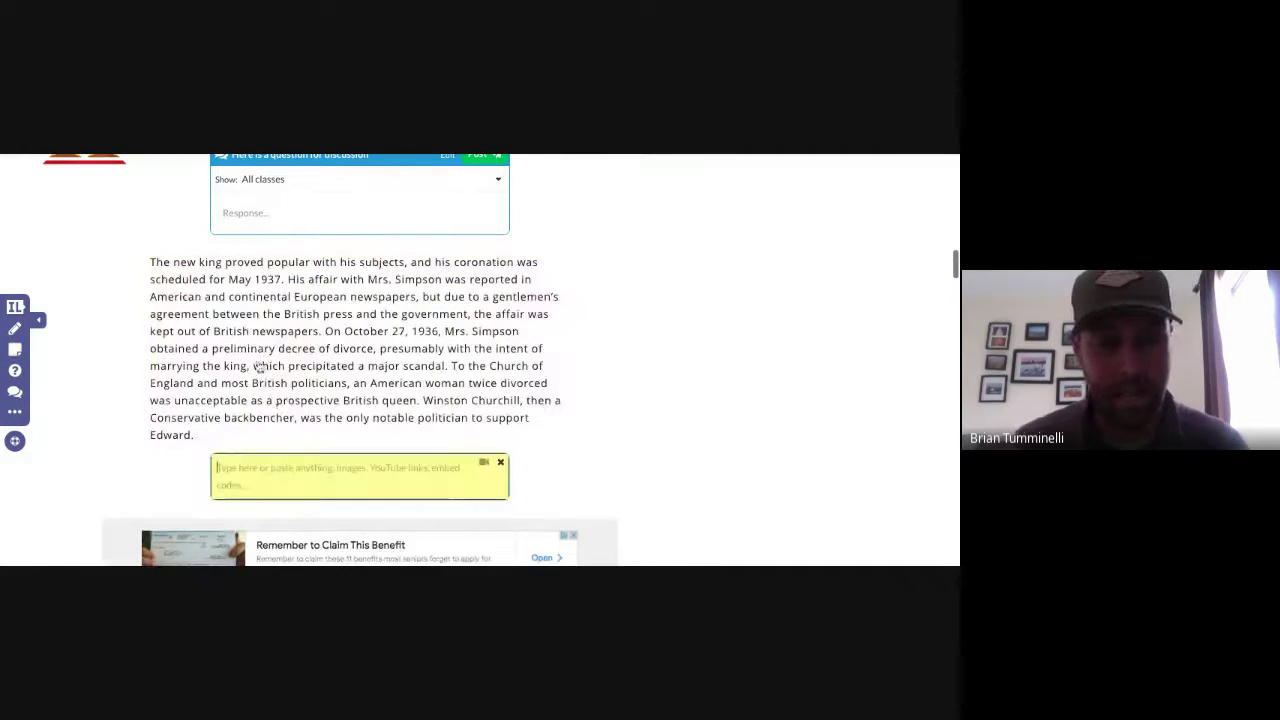
{"action": "type", "text": "Add notes"}
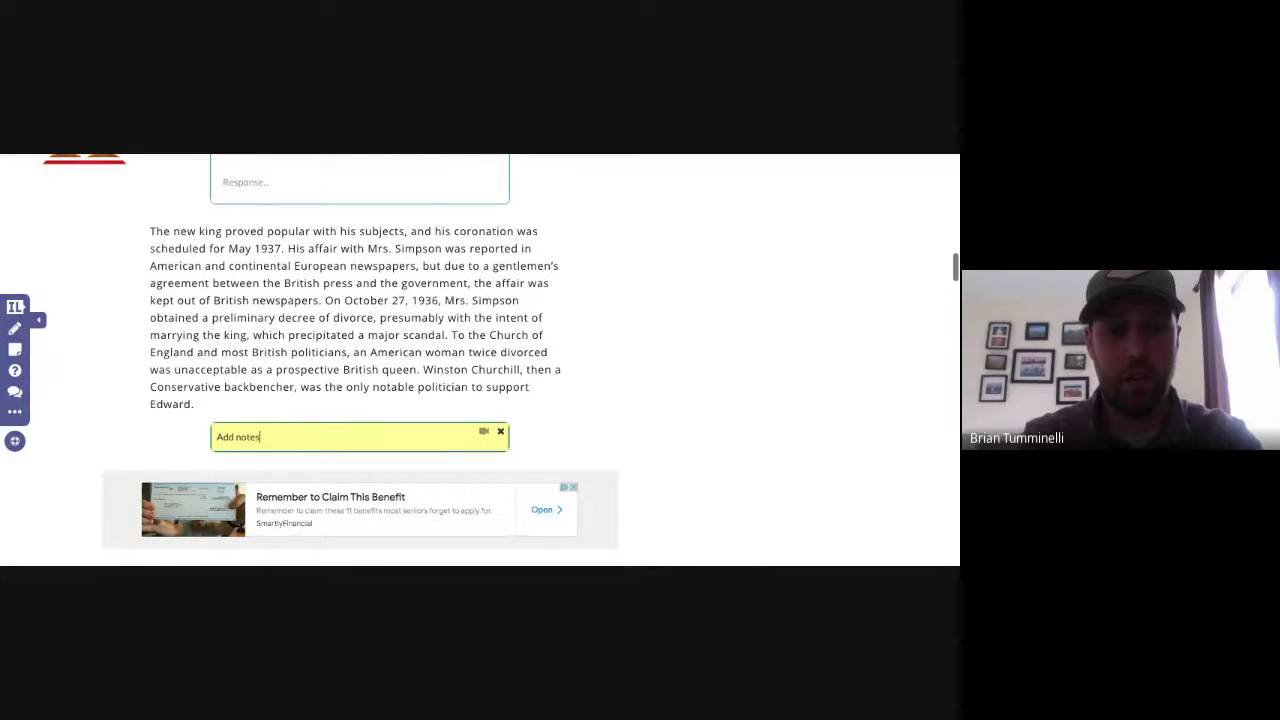
Step: Embed the YouTube video "King Edward VIII's Abdication Speech 1936" in the sticky note, on a new line below "Add notes"
{"action": "key", "text": "Return"}
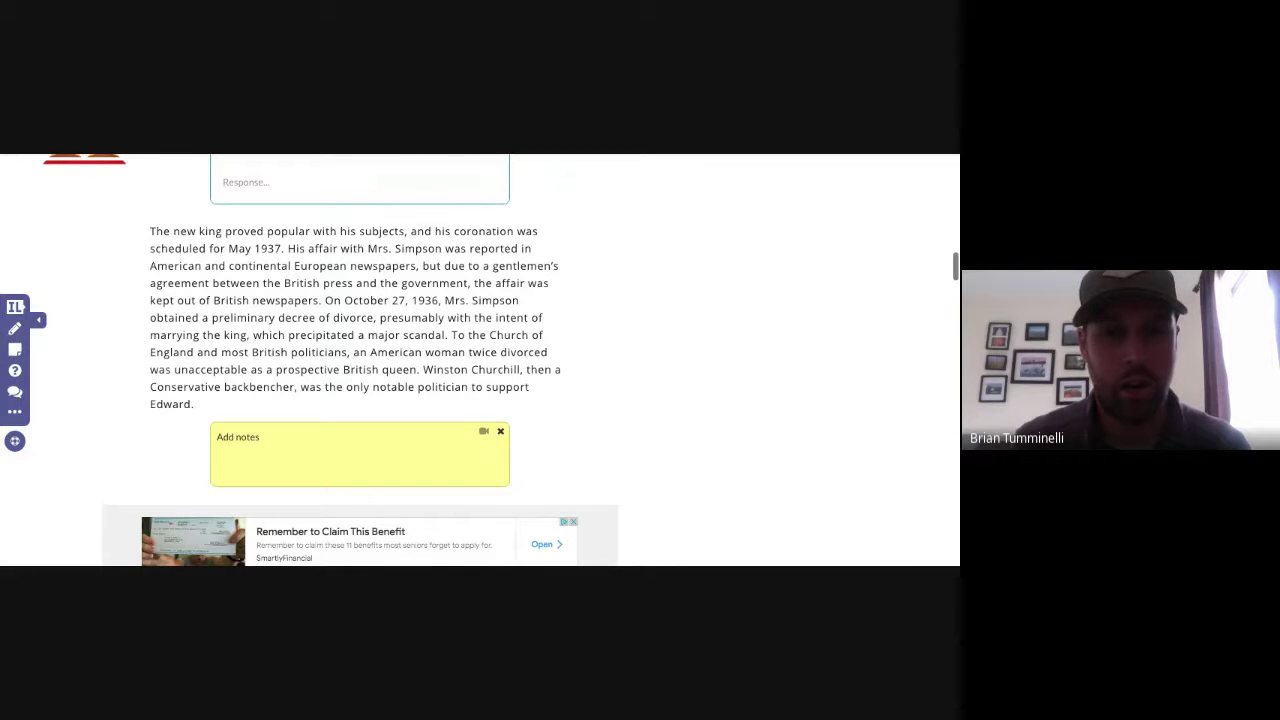
{"action": "key", "text": "ctrl+Tab"}
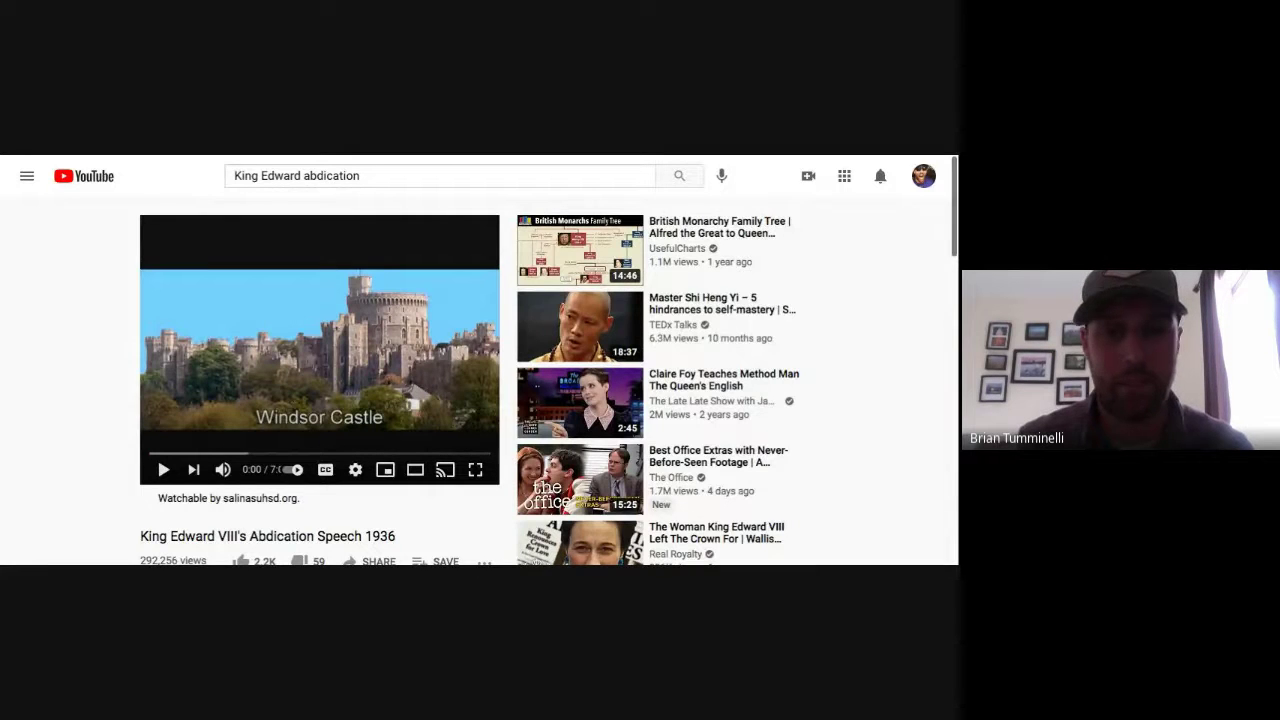
{"action": "key", "text": "ctrl+shift+Tab"}
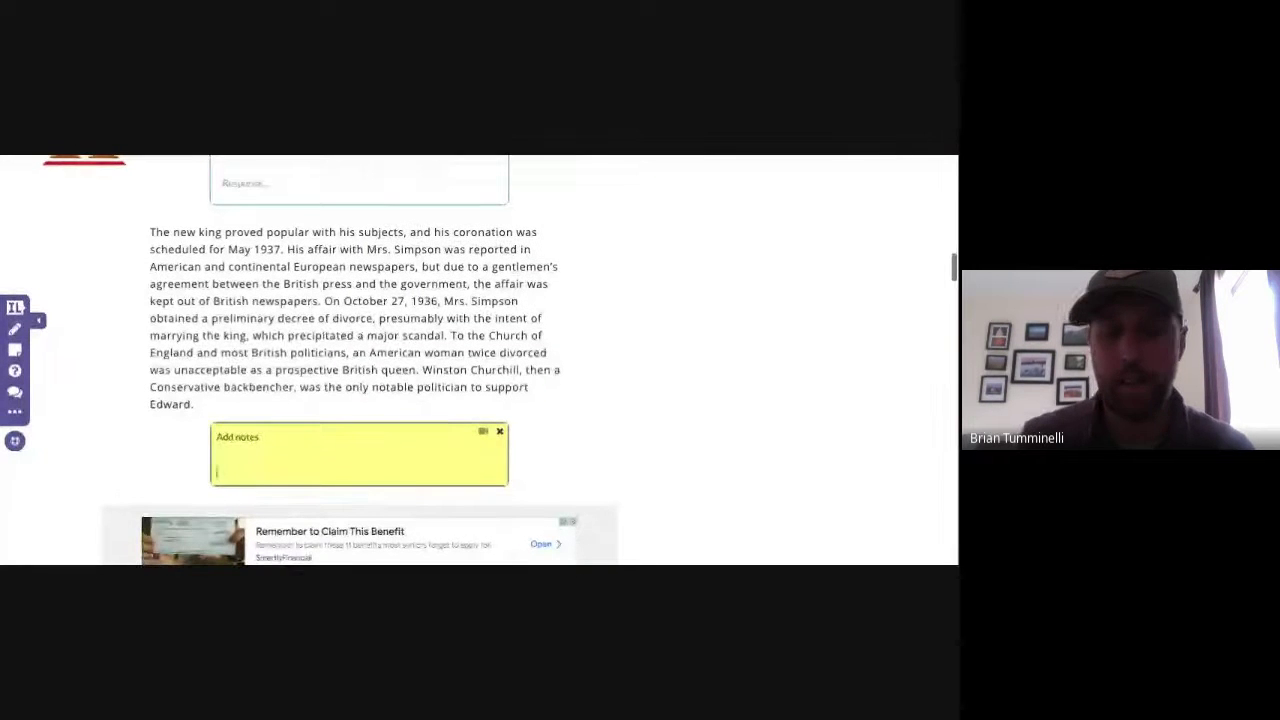
{"action": "key", "text": "ctrl+v"}
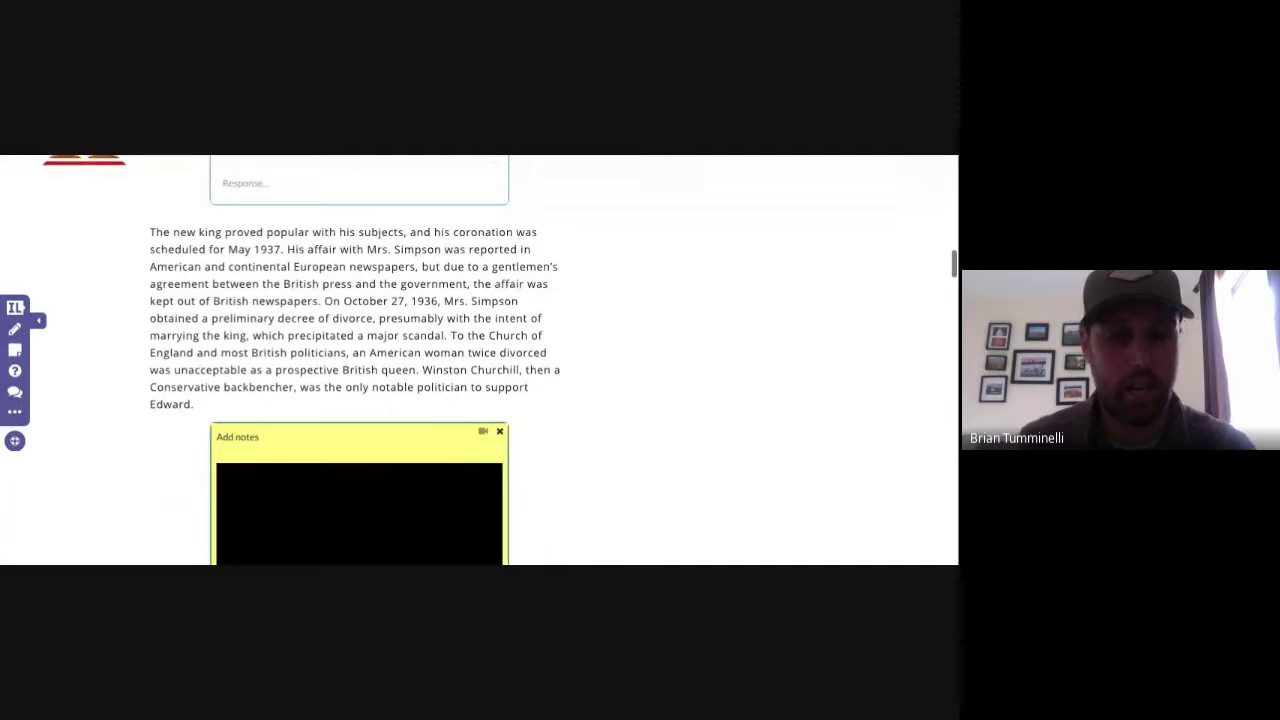
{"action": "scroll", "coordinate": [355, 360], "scroll_direction": "down", "scroll_amount": 3}
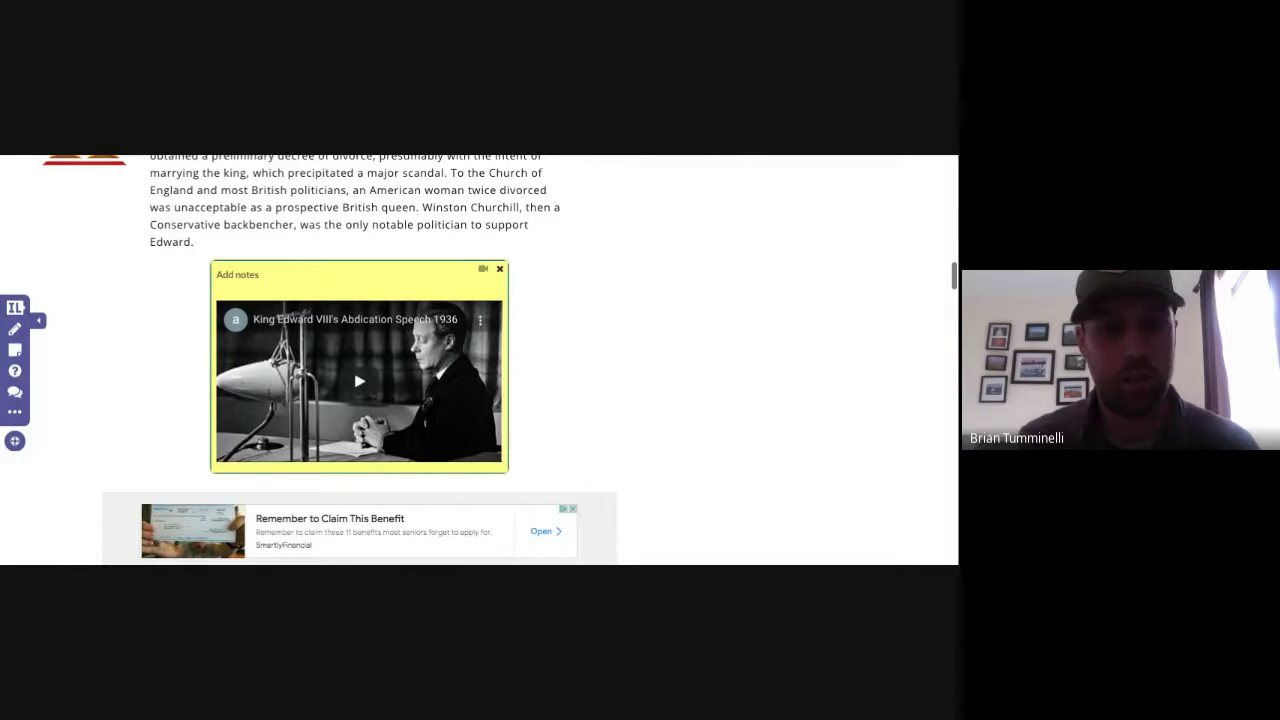
{"action": "scroll", "coordinate": [360, 360], "scroll_direction": "down", "scroll_amount": 1}
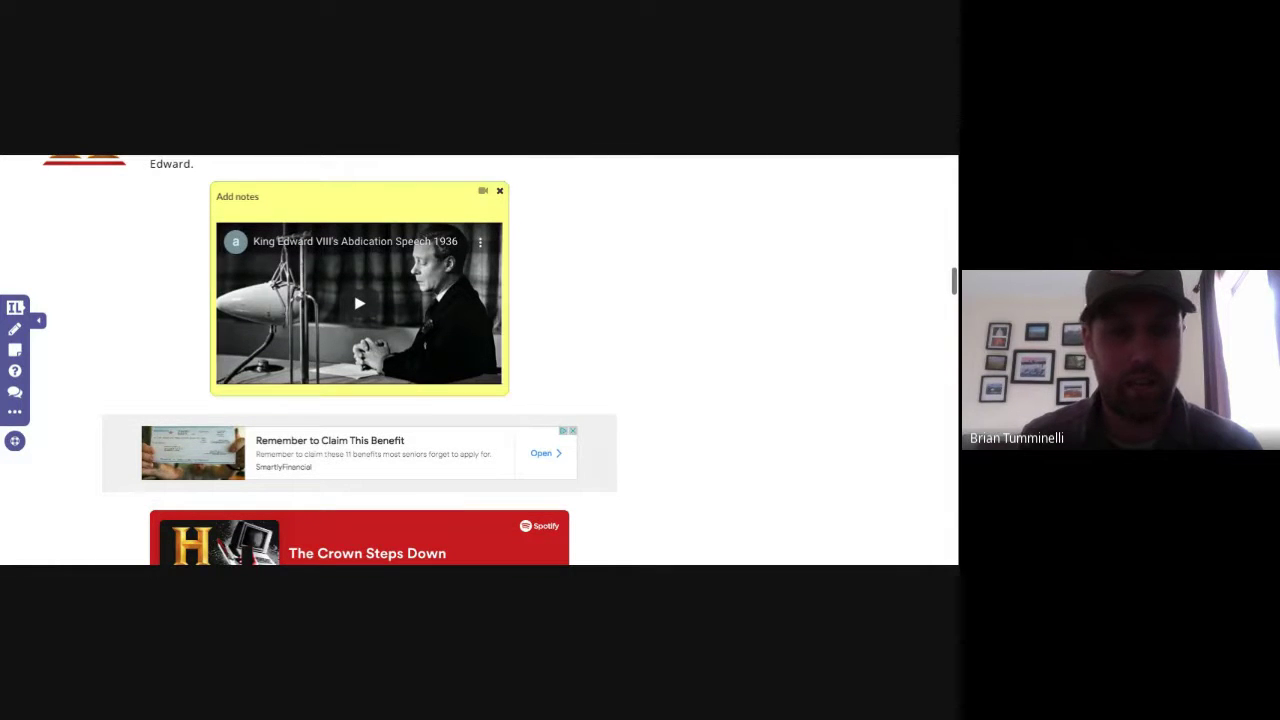
{"action": "scroll", "coordinate": [480, 360], "scroll_direction": "up", "scroll_amount": 2}
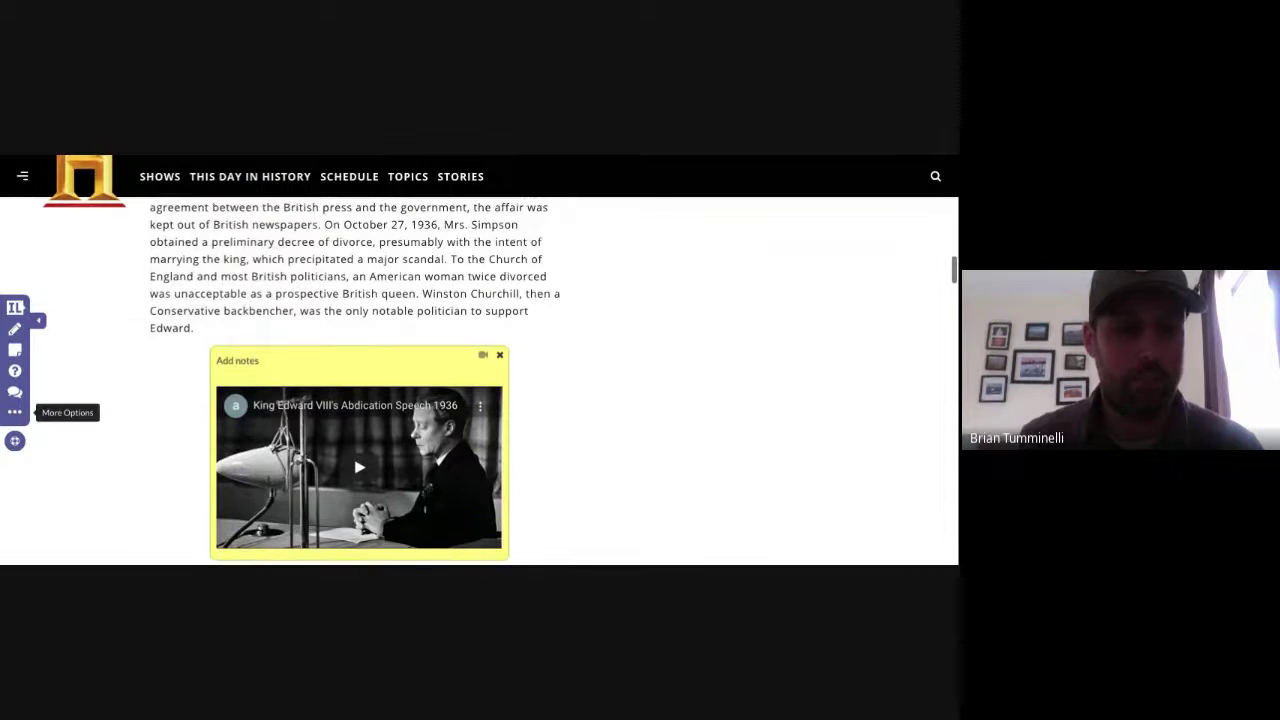
Step: Preview the lesson as a student and look through the highlighted text, the summary question and the discussion
{"action": "left_click", "coordinate": [15, 412]}
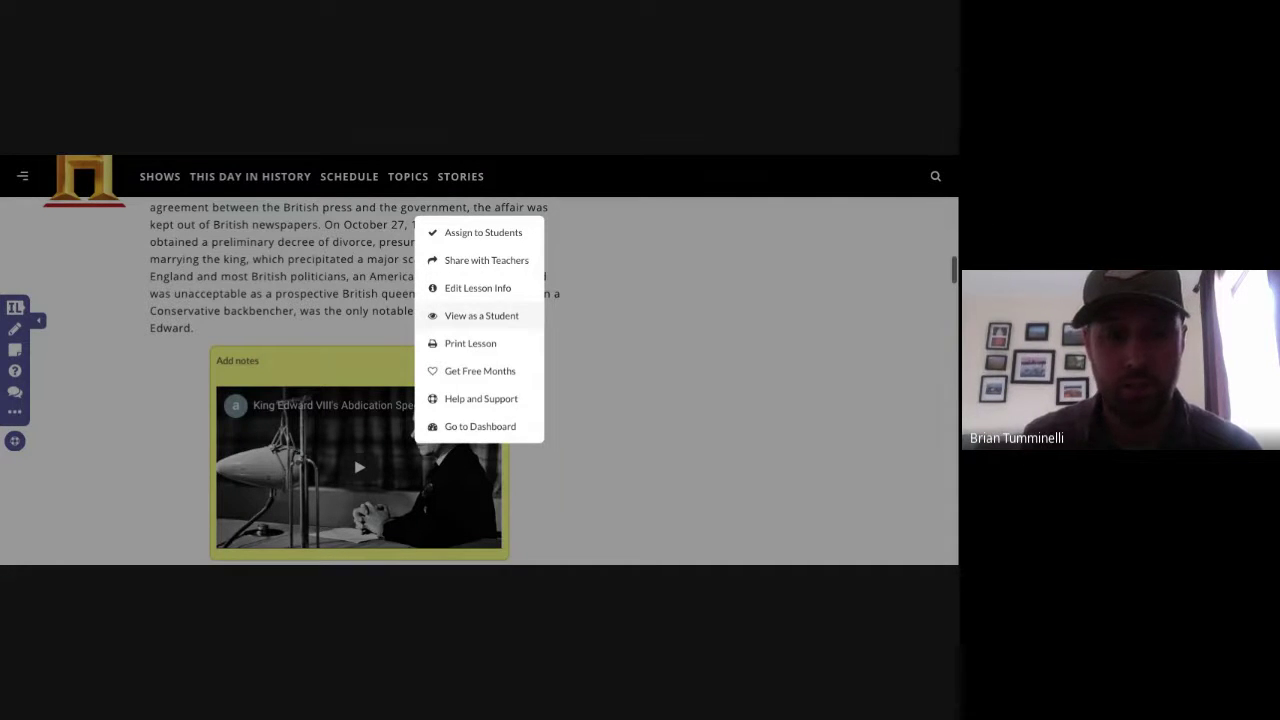
{"action": "left_click", "coordinate": [481, 315]}
{"action": "scroll", "coordinate": [480, 380], "scroll_direction": "up", "scroll_amount": 5}
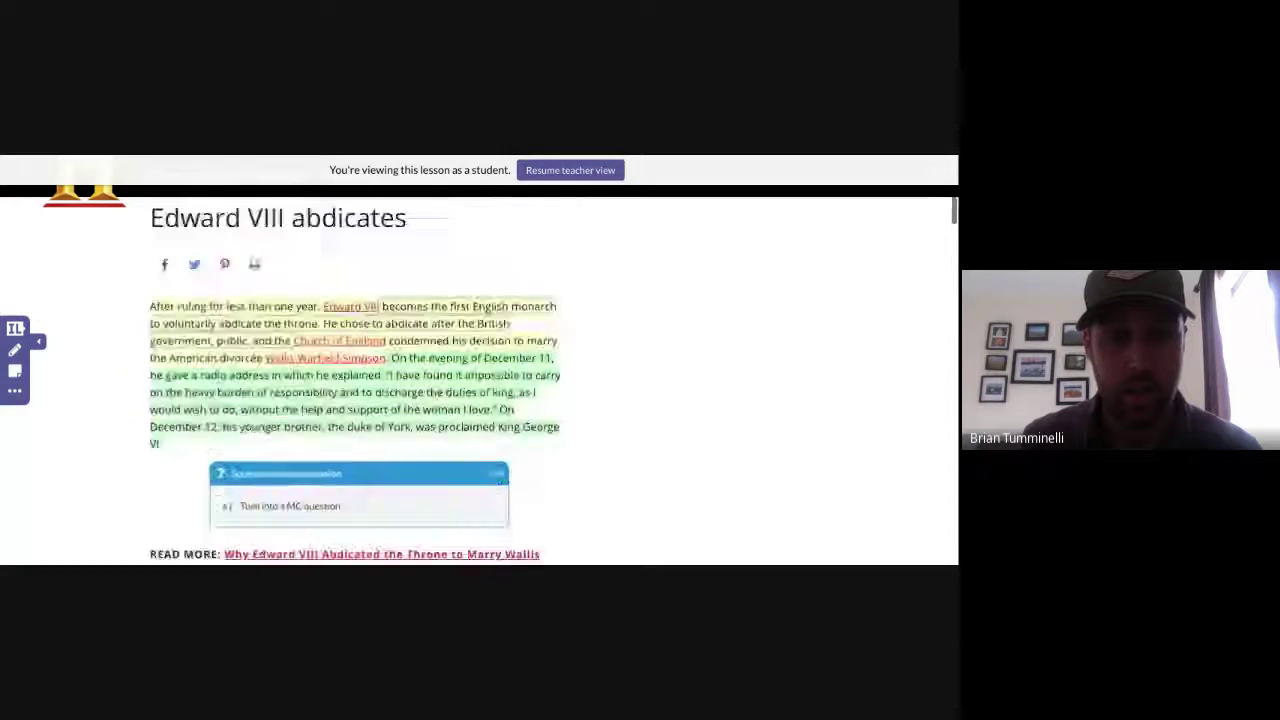
{"action": "scroll", "coordinate": [480, 360], "scroll_direction": "down", "scroll_amount": 10}
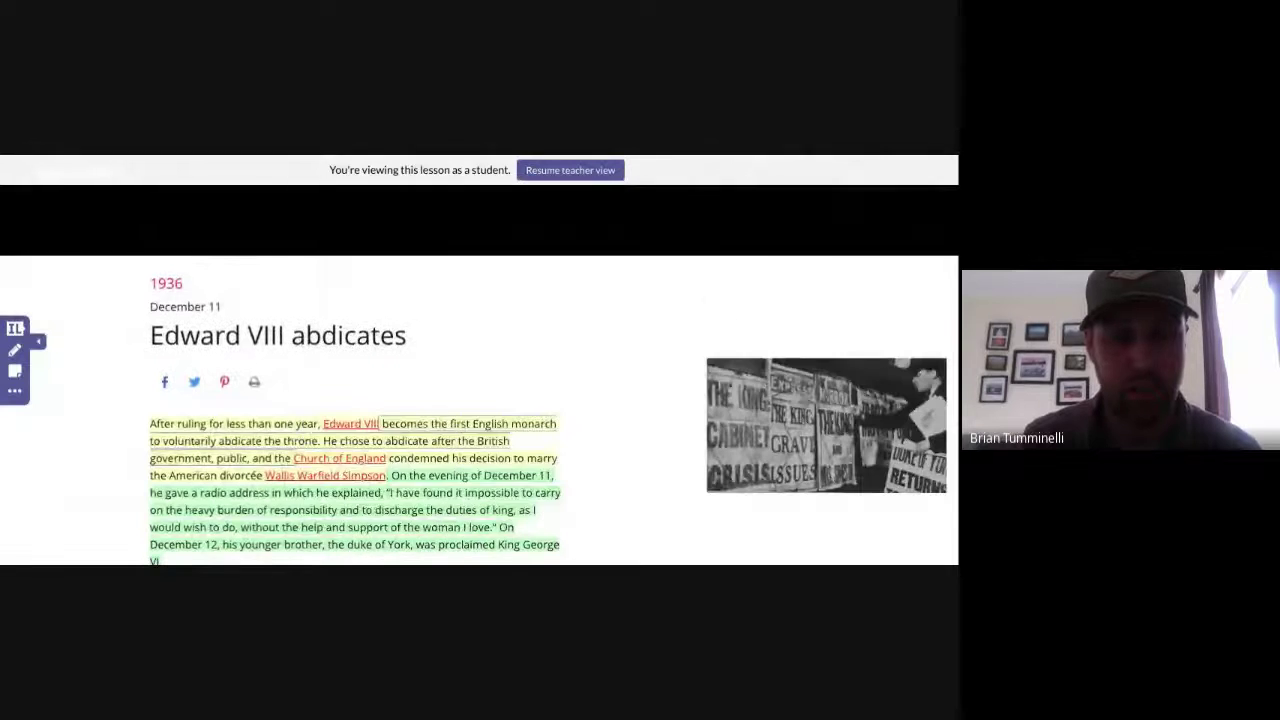
{"action": "scroll", "coordinate": [480, 360], "scroll_direction": "down", "scroll_amount": 2}
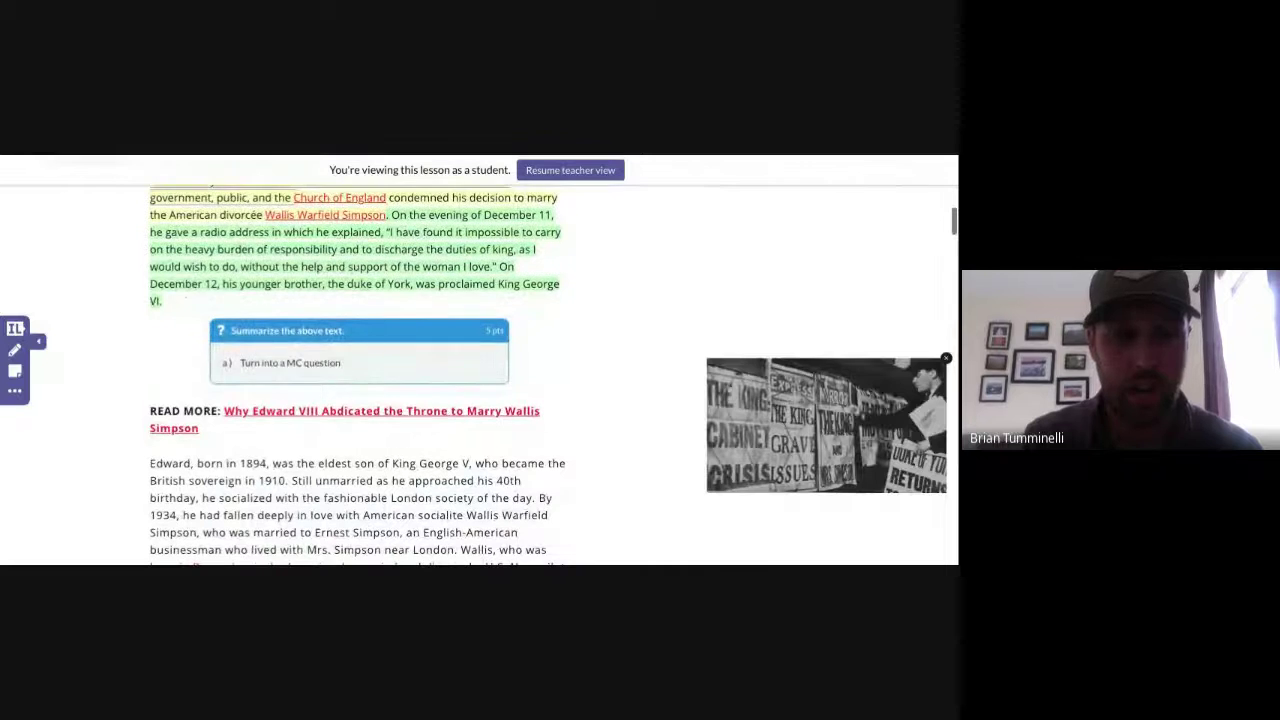
{"action": "scroll", "coordinate": [480, 380], "scroll_direction": "down", "scroll_amount": 5}
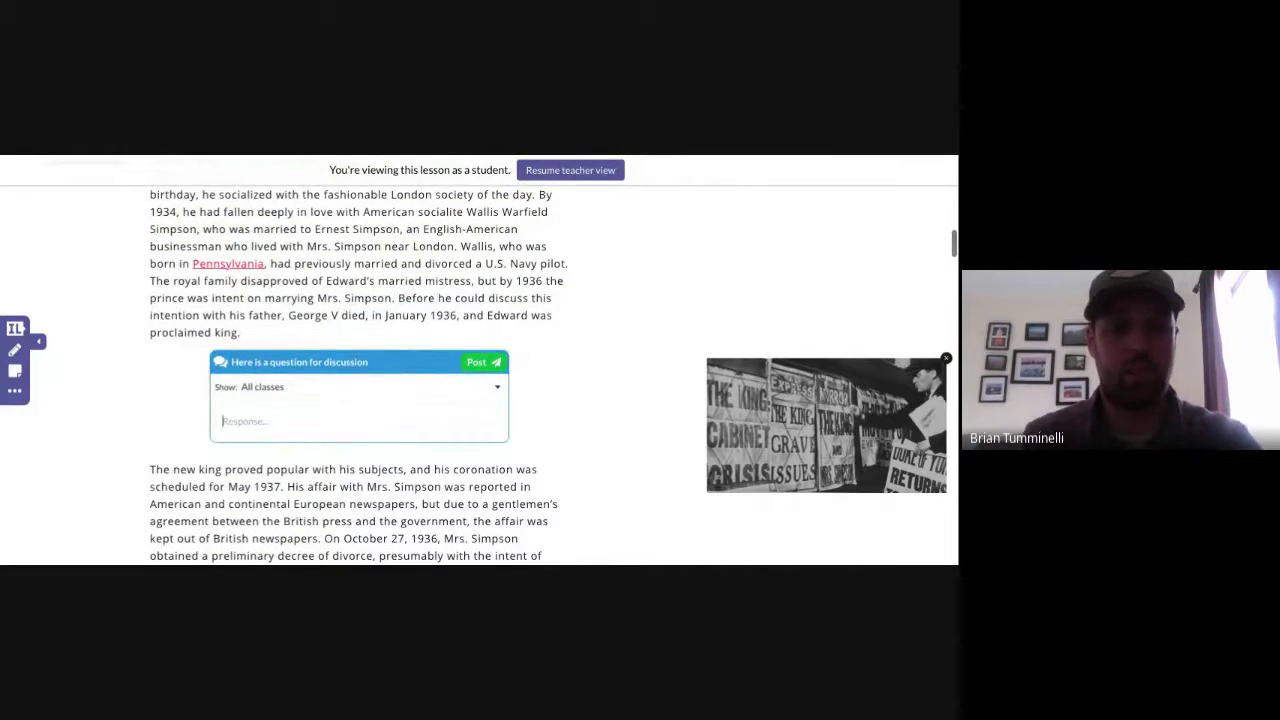
Step: Draft the discussion response "Discuss" in the student preview, then return to the teacher view
{"action": "type", "text": "Discuss"}
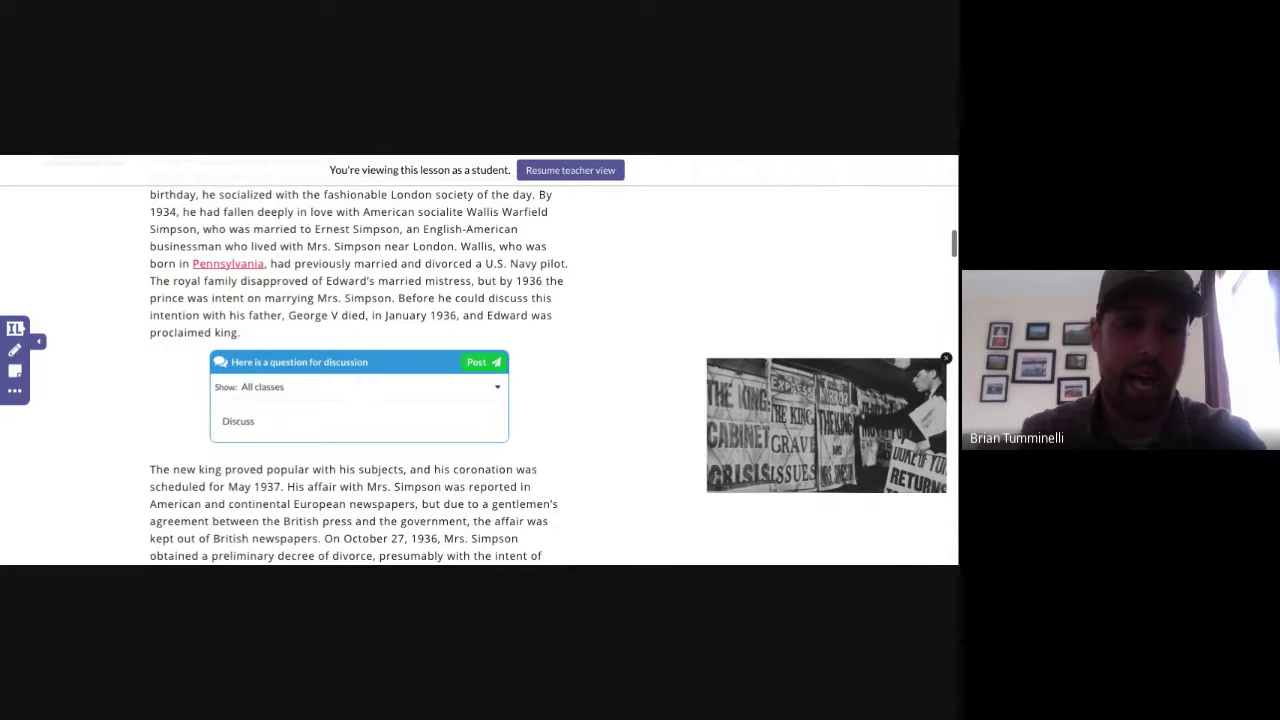
{"action": "scroll", "coordinate": [480, 360], "scroll_direction": "down", "scroll_amount": 10}
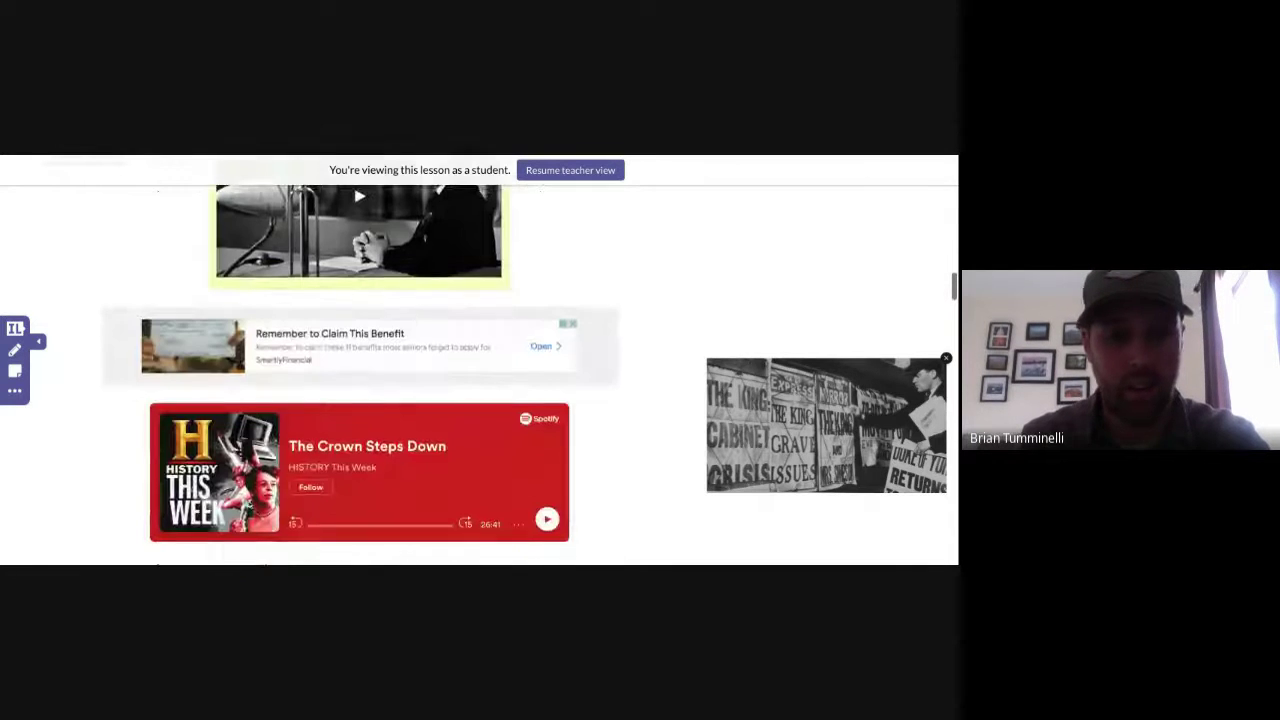
{"action": "scroll", "coordinate": [480, 360], "scroll_direction": "up", "scroll_amount": 15}
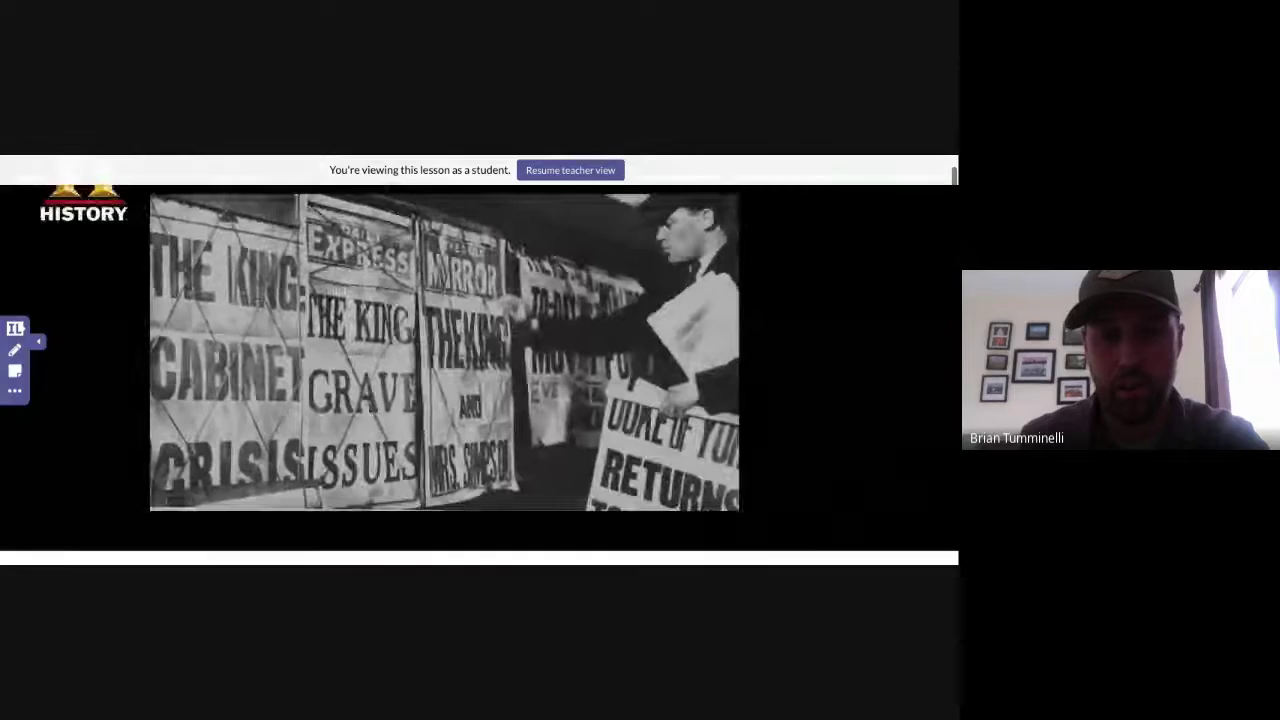
{"action": "left_click", "coordinate": [570, 170]}
{"action": "scroll", "coordinate": [480, 360], "scroll_direction": "down", "scroll_amount": 5}
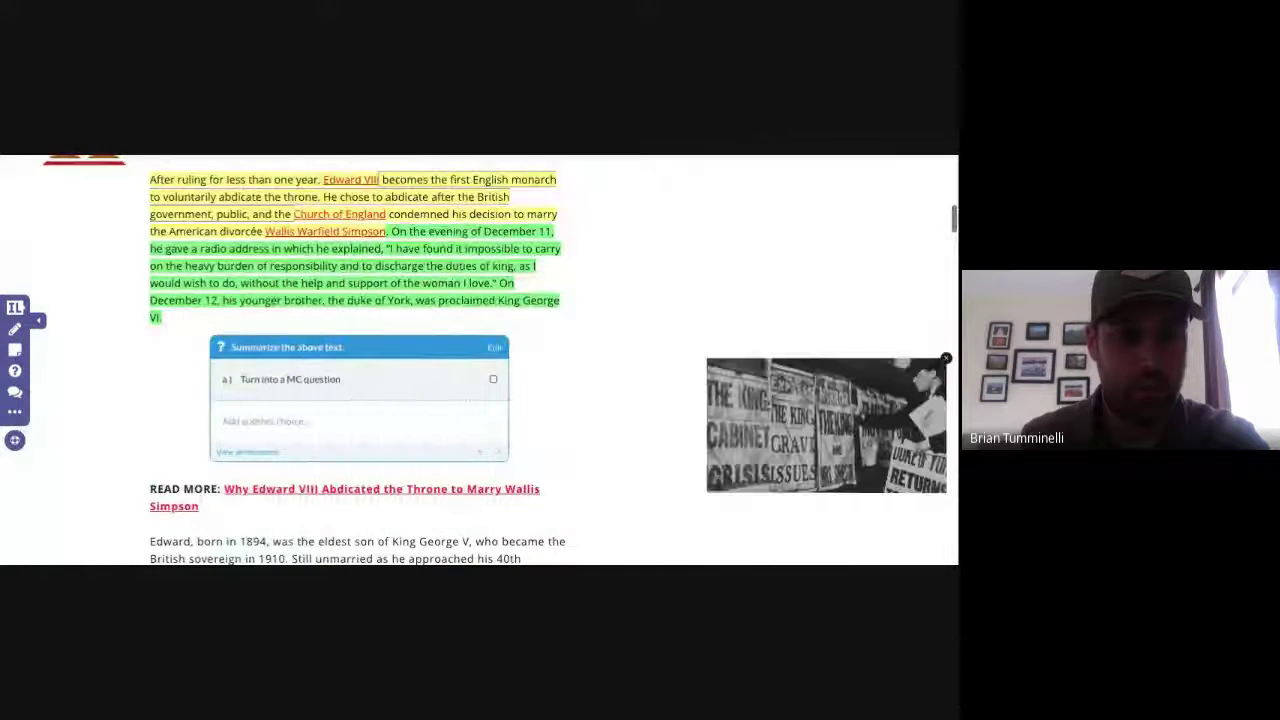
{"action": "left_click", "coordinate": [14, 412]}
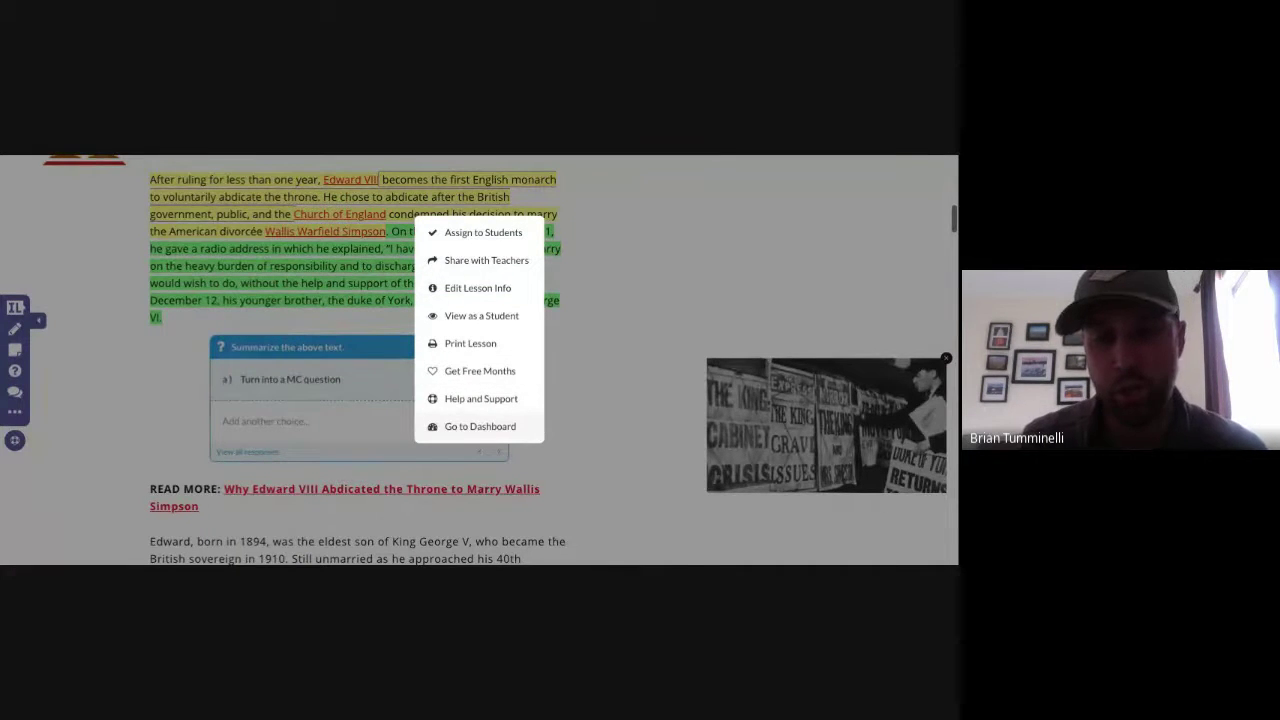
{"action": "left_click", "coordinate": [472, 343]}
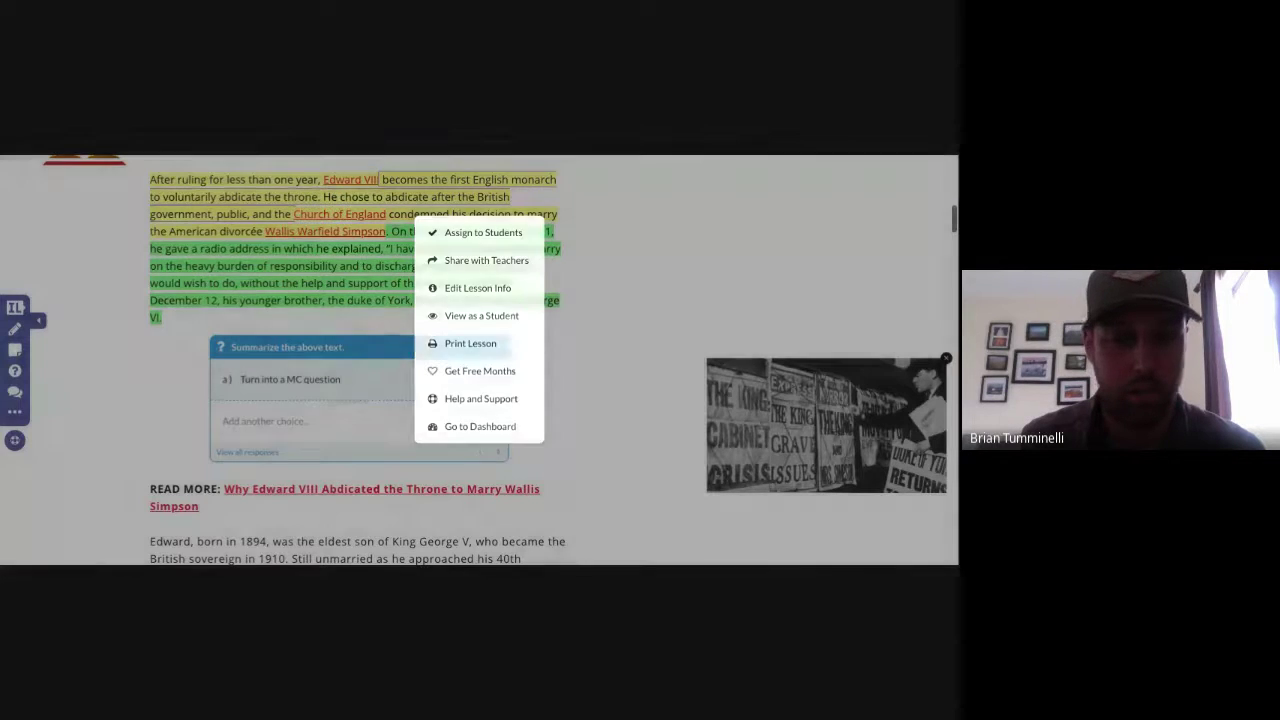
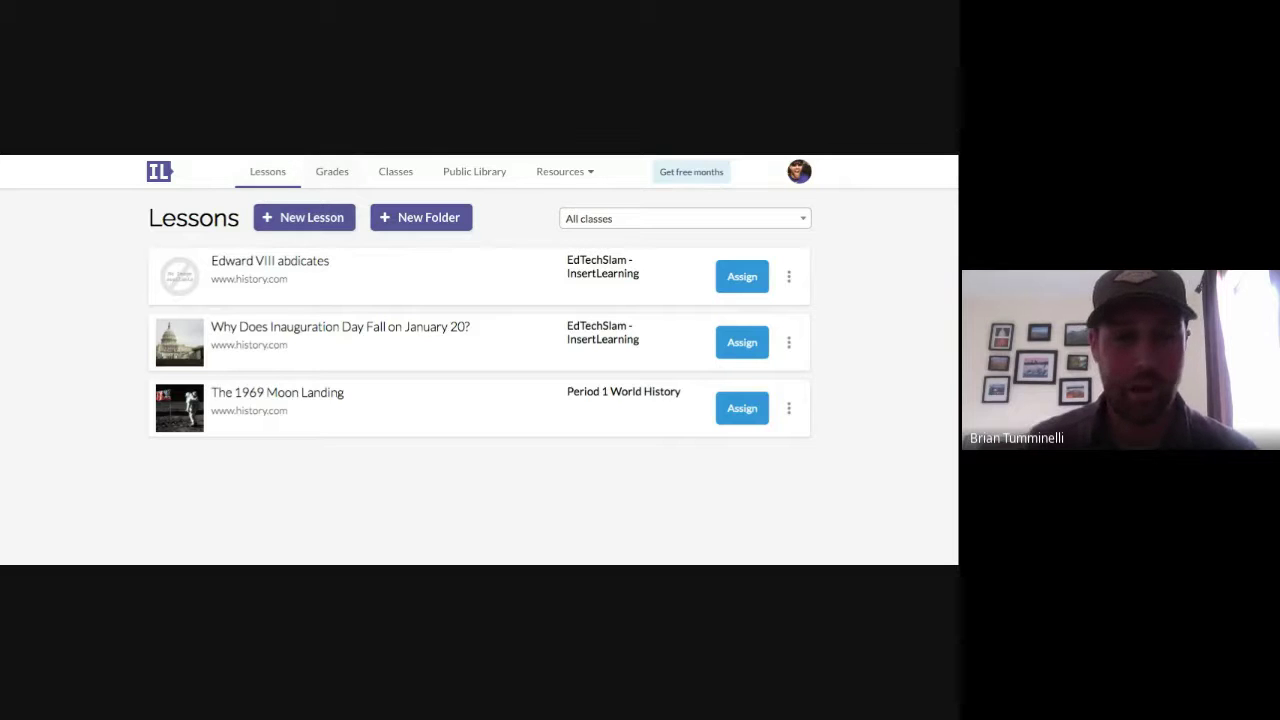
Step: Show the grades of the class "EdTechSlam - InsertLearning" for the lesson "Why Does Inauguration Day Fall on January 20?"
{"action": "left_click", "coordinate": [332, 172]}
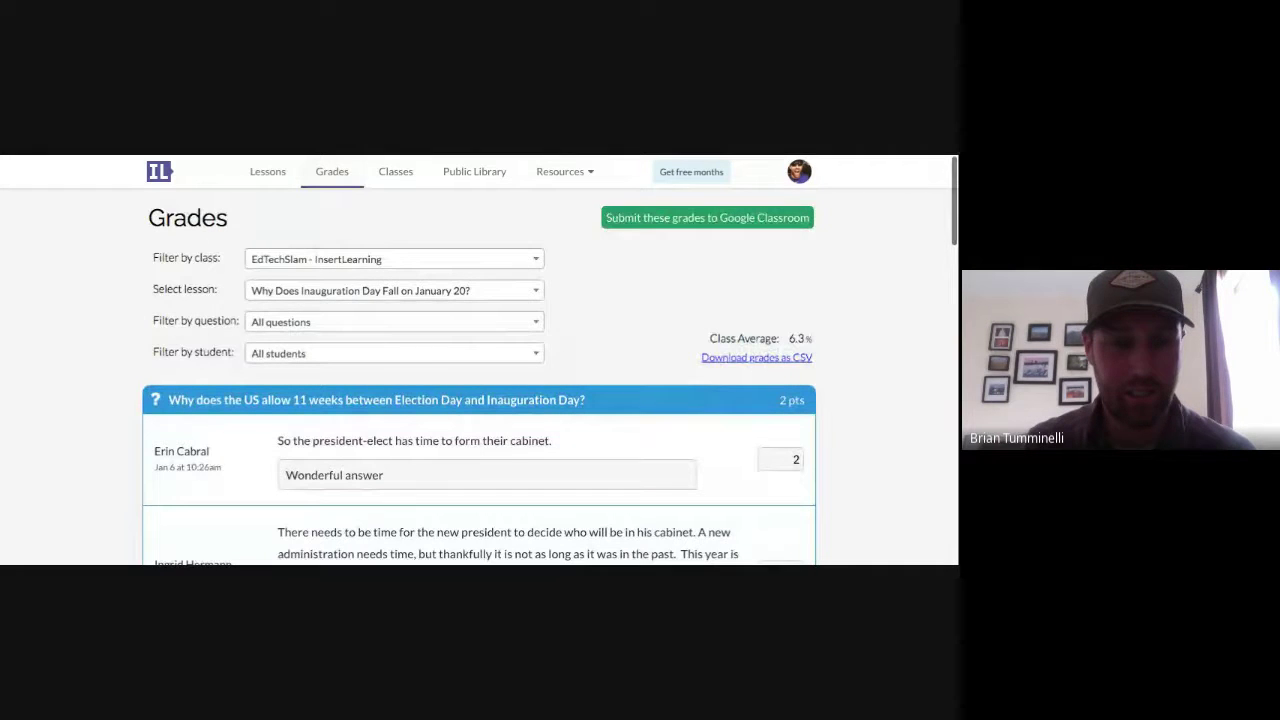
{"action": "left_click", "coordinate": [394, 259]}
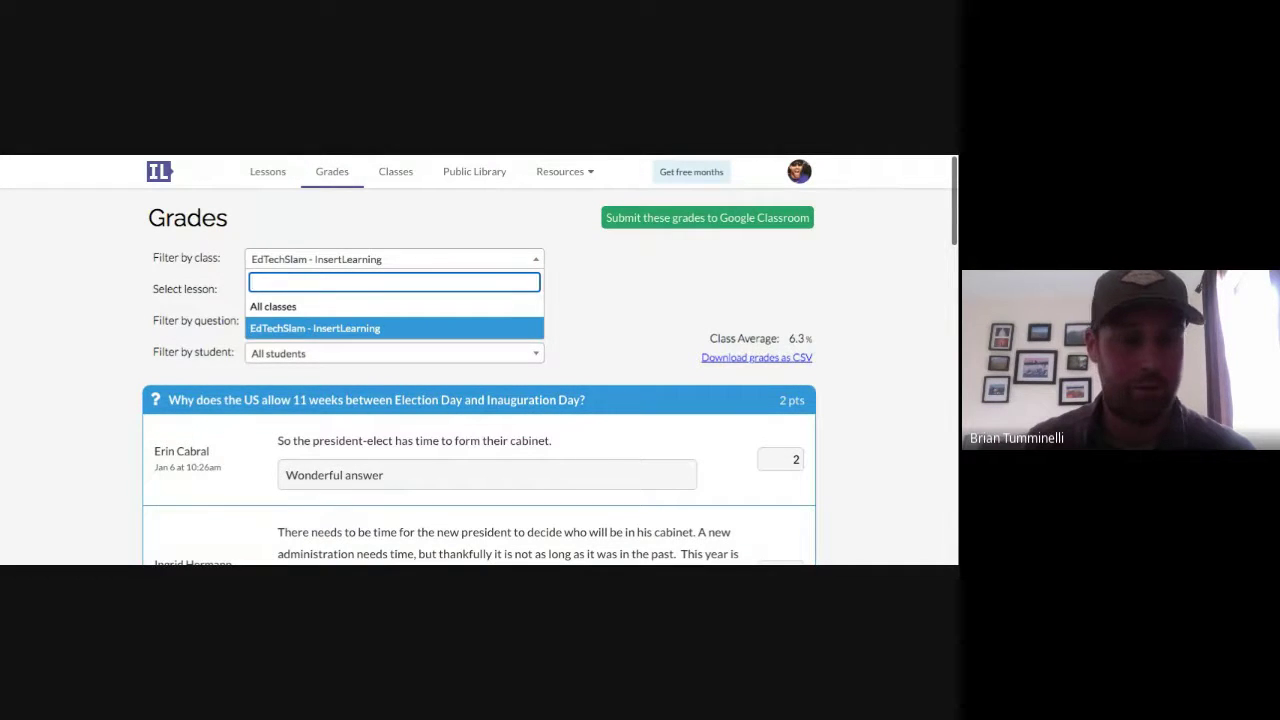
{"action": "left_click", "coordinate": [315, 328]}
{"action": "left_click", "coordinate": [394, 291]}
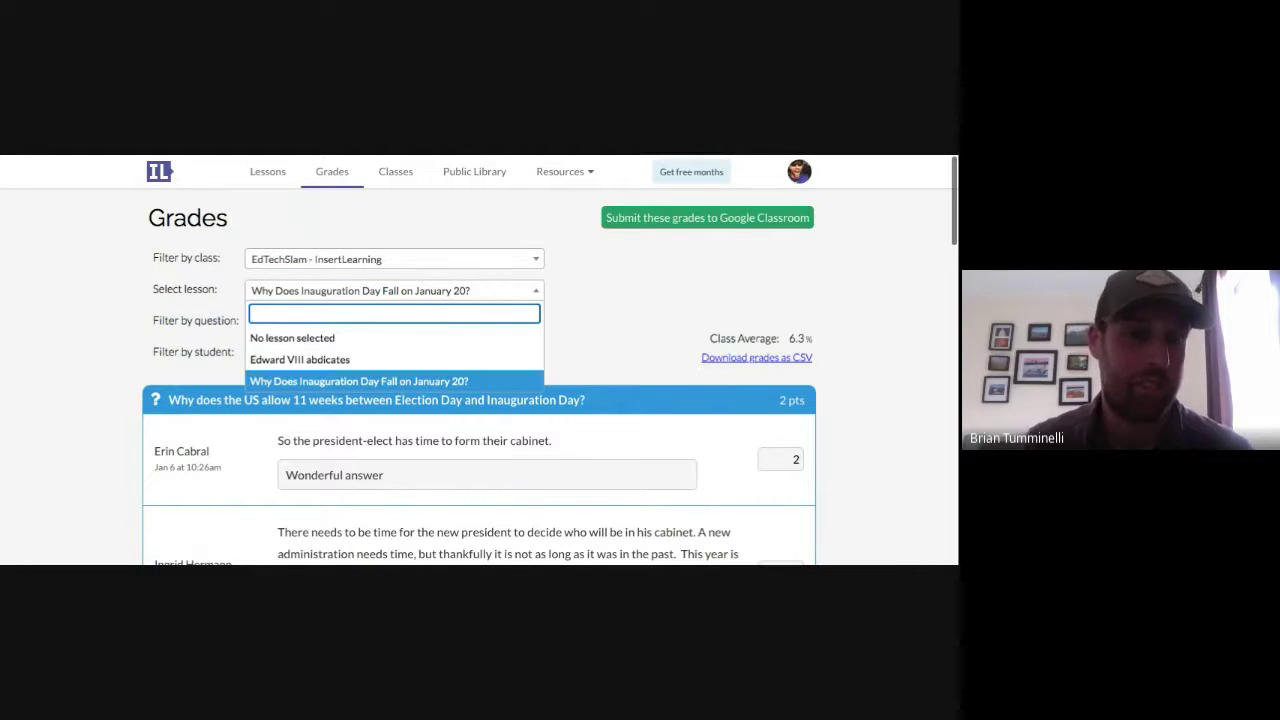
{"action": "left_click", "coordinate": [359, 381]}
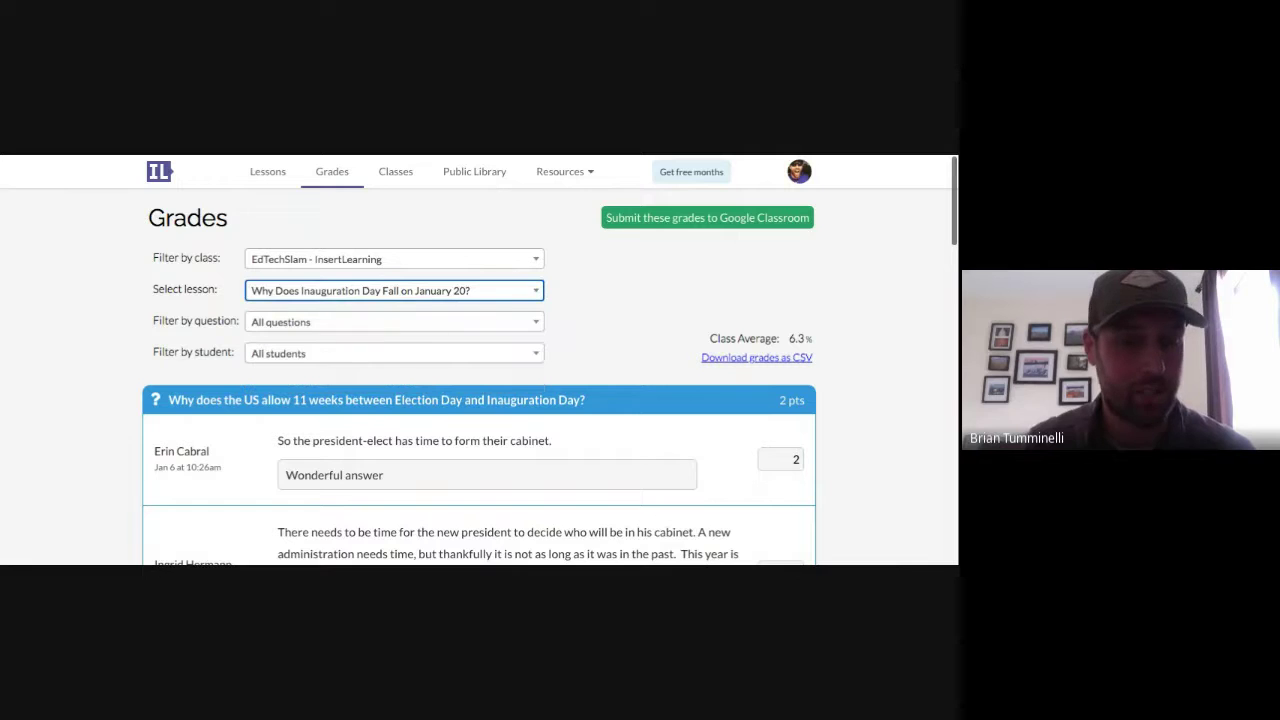
Step: Examine the students' answers, feedback and scores for the question about the 11 weeks between Election Day and Inauguration Day
{"action": "scroll", "coordinate": [479, 360], "scroll_direction": "down", "scroll_amount": 2}
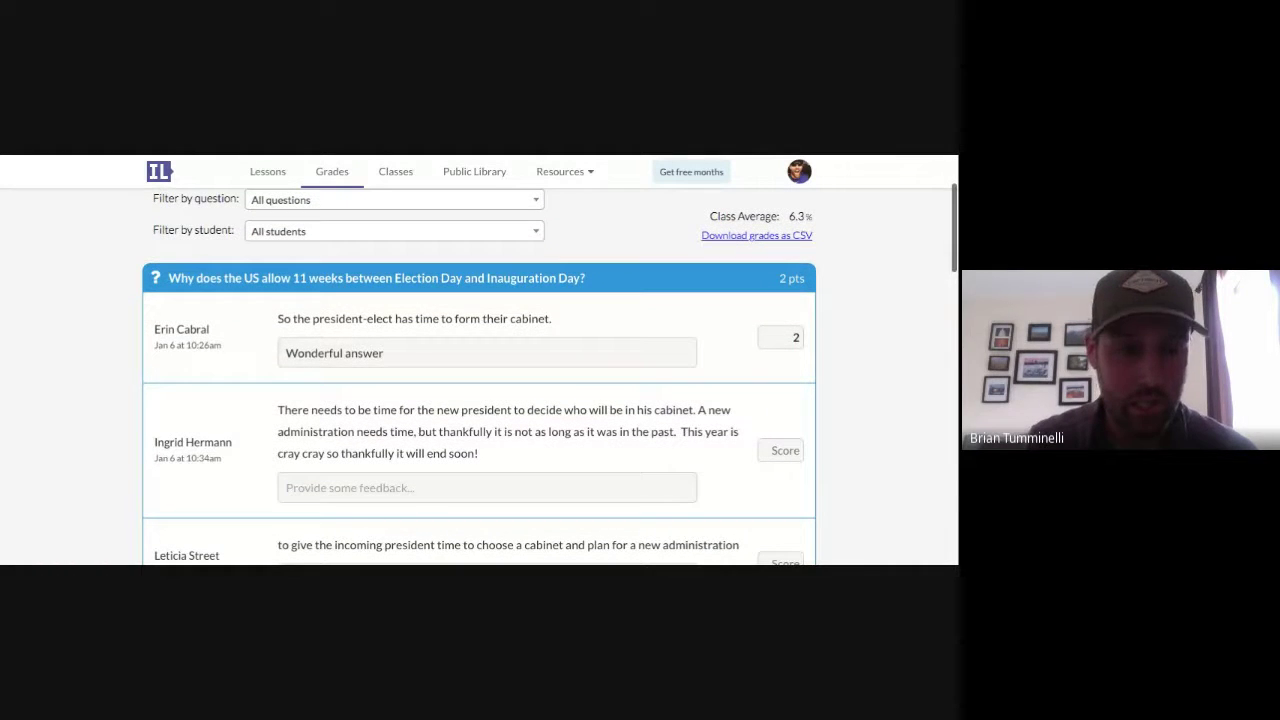
{"action": "scroll", "coordinate": [479, 360], "scroll_direction": "down", "scroll_amount": 5}
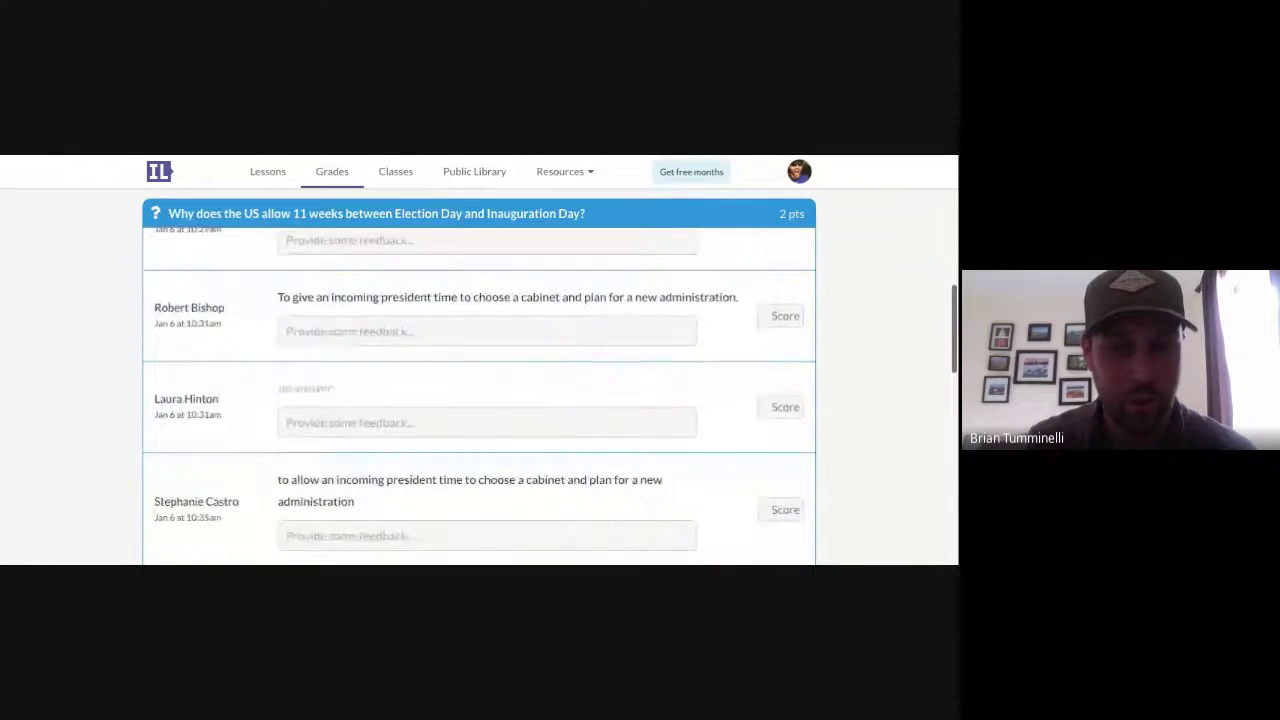
{"action": "scroll", "coordinate": [479, 360], "scroll_direction": "up", "scroll_amount": 3}
{"action": "scroll", "coordinate": [479, 360], "scroll_direction": "up", "scroll_amount": 4}
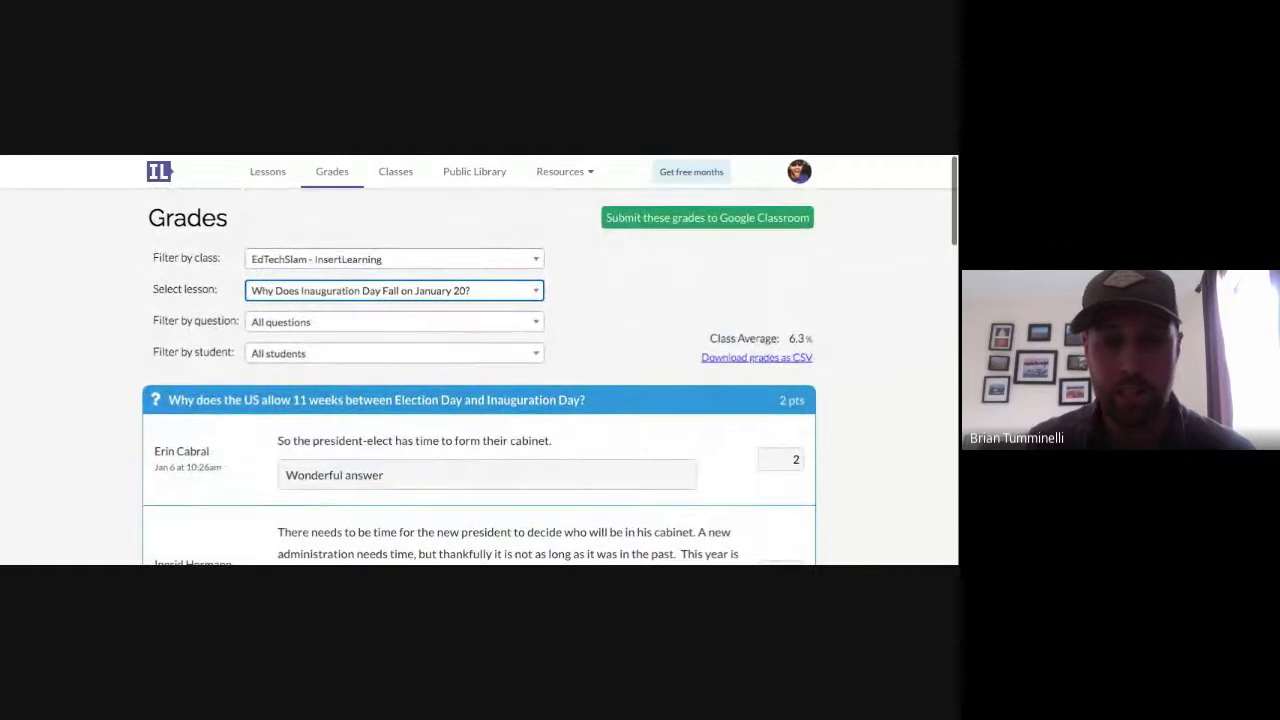
{"action": "scroll", "coordinate": [479, 360], "scroll_direction": "down", "scroll_amount": 1}
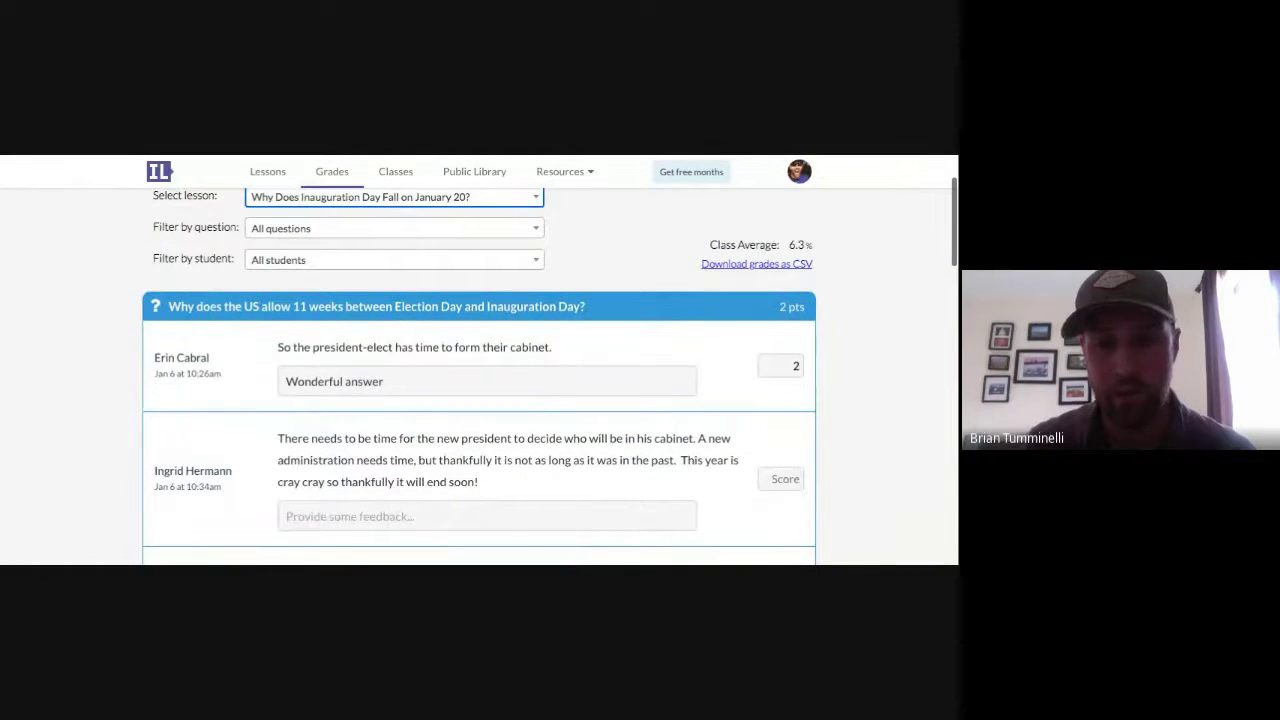
{"action": "left_click", "coordinate": [410, 381]}
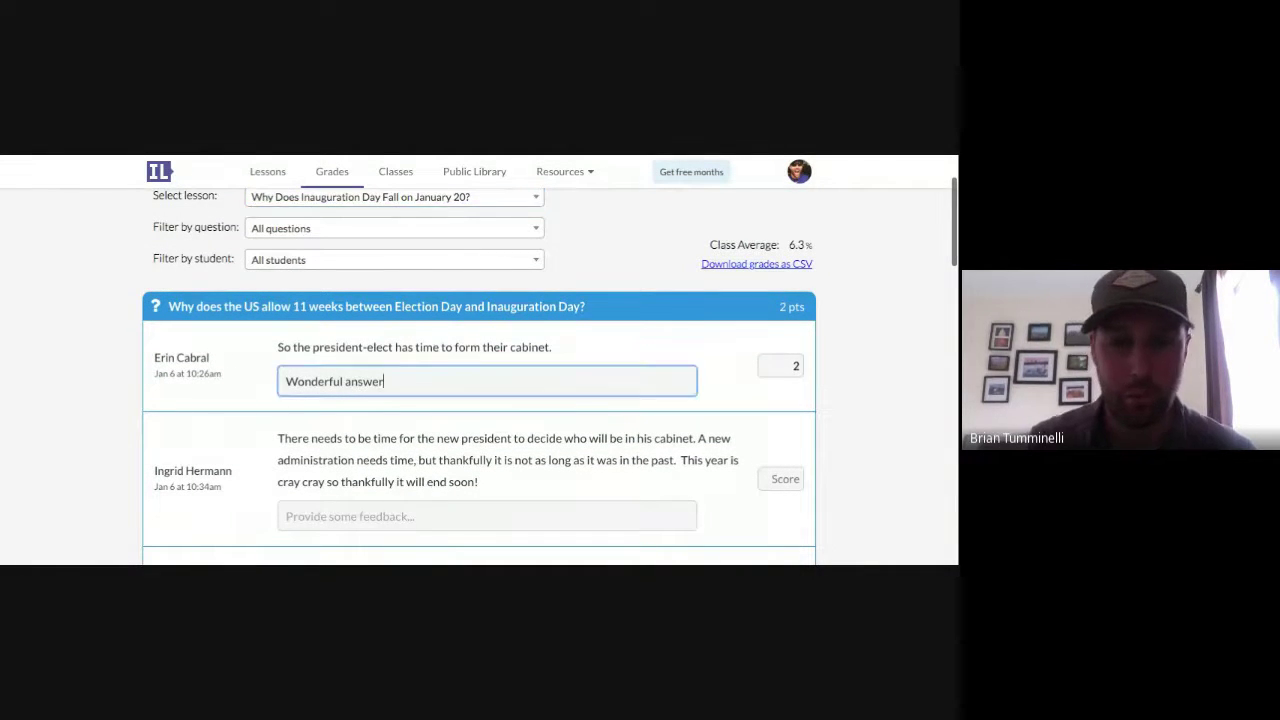
{"action": "scroll", "coordinate": [480, 380], "scroll_direction": "down", "scroll_amount": 1}
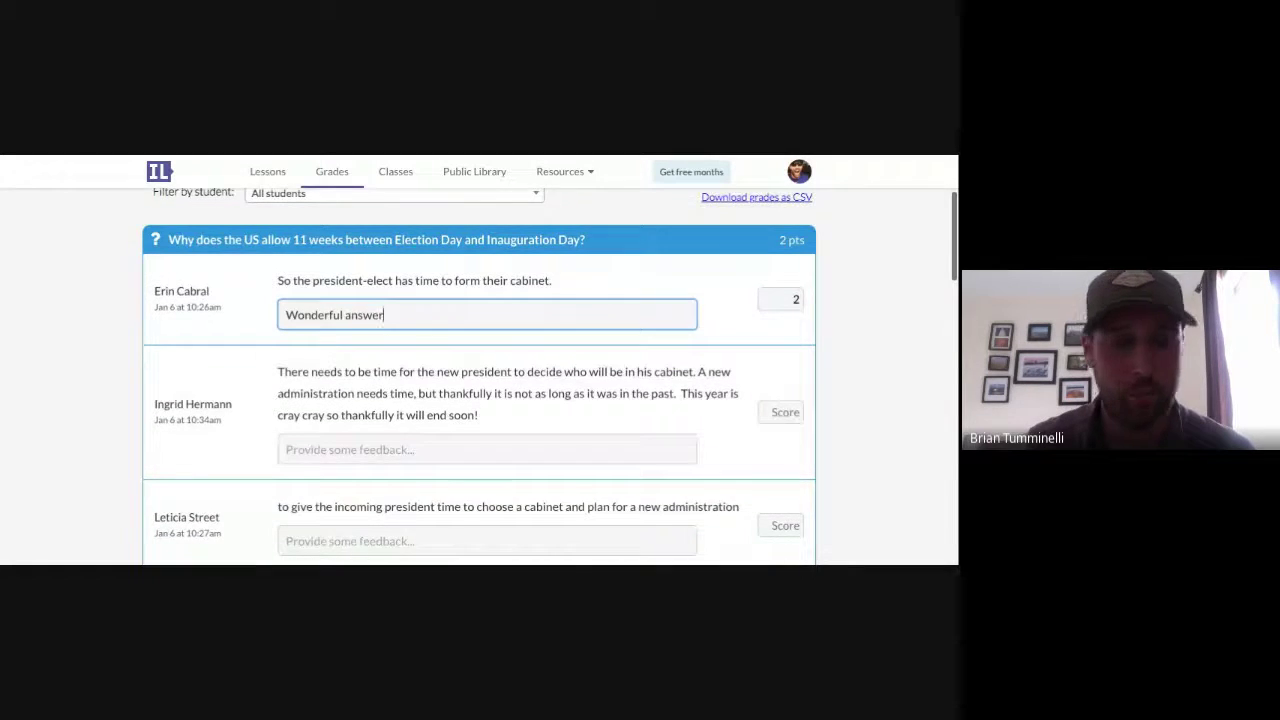
{"action": "scroll", "coordinate": [480, 380], "scroll_direction": "down", "scroll_amount": 1}
{"action": "scroll", "coordinate": [480, 385], "scroll_direction": "down", "scroll_amount": 10}
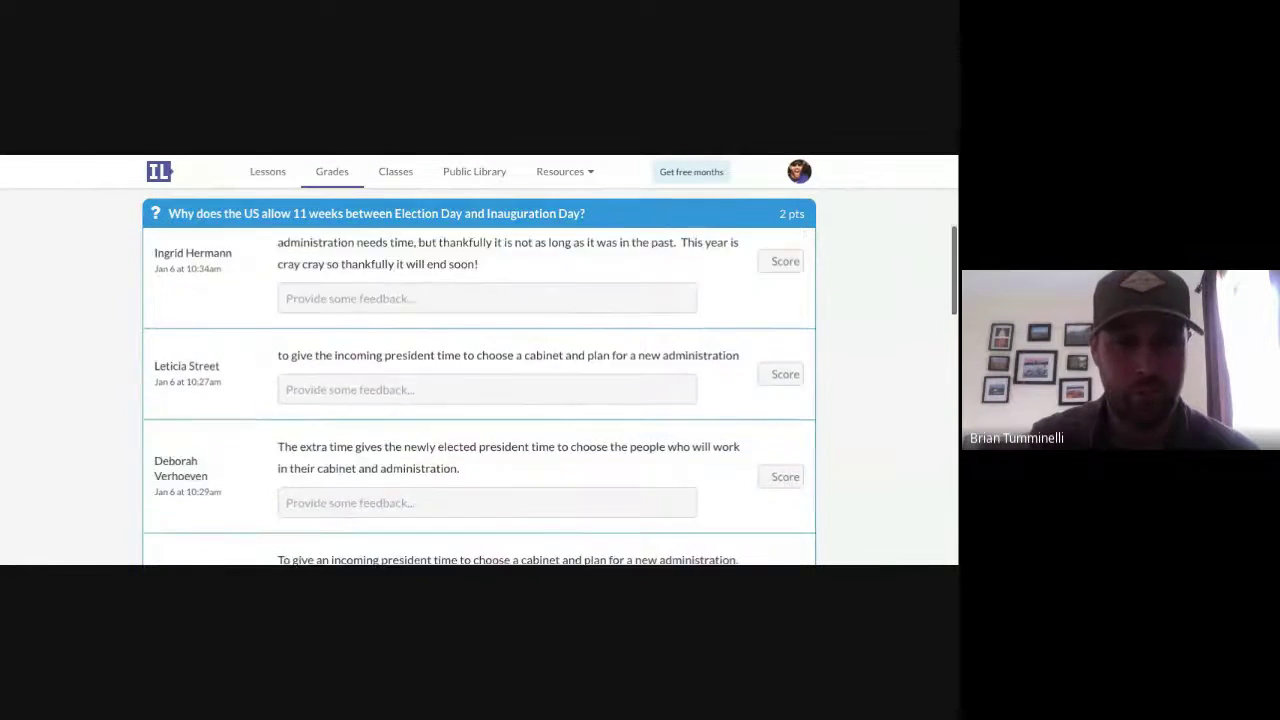
{"action": "scroll", "coordinate": [480, 385], "scroll_direction": "down", "scroll_amount": 10}
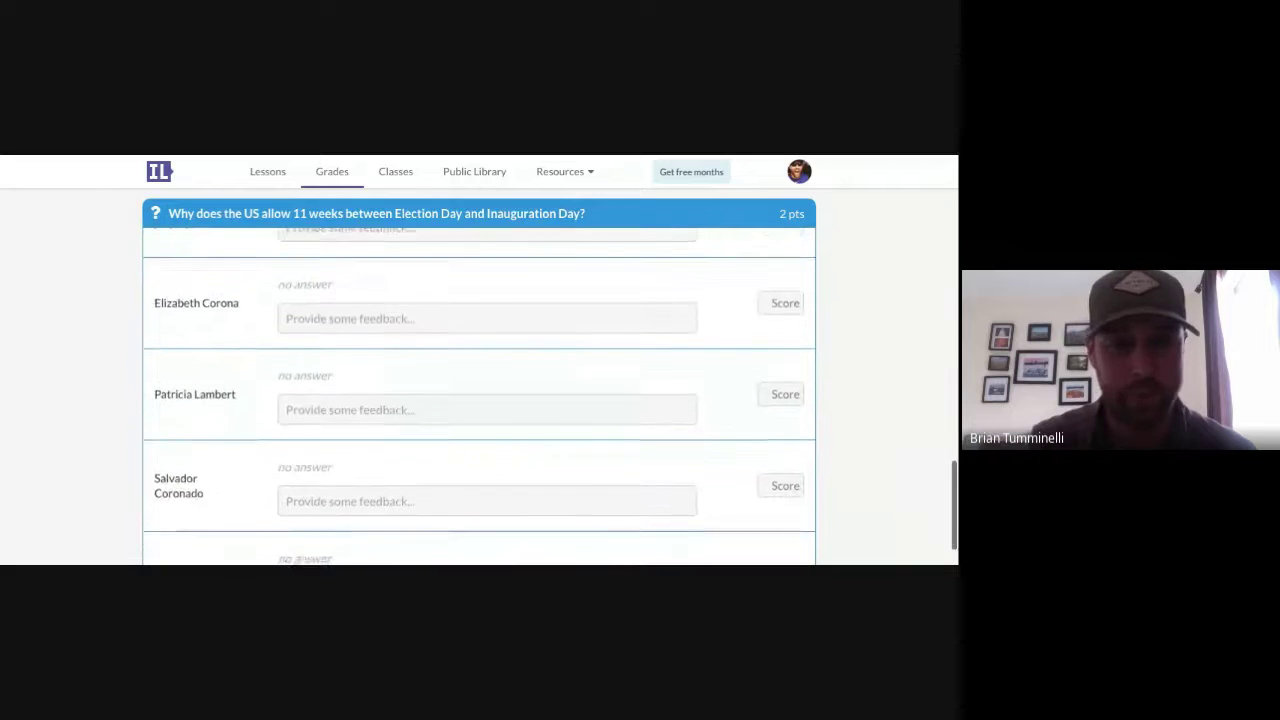
{"action": "scroll", "coordinate": [480, 360], "scroll_direction": "up", "scroll_amount": 20}
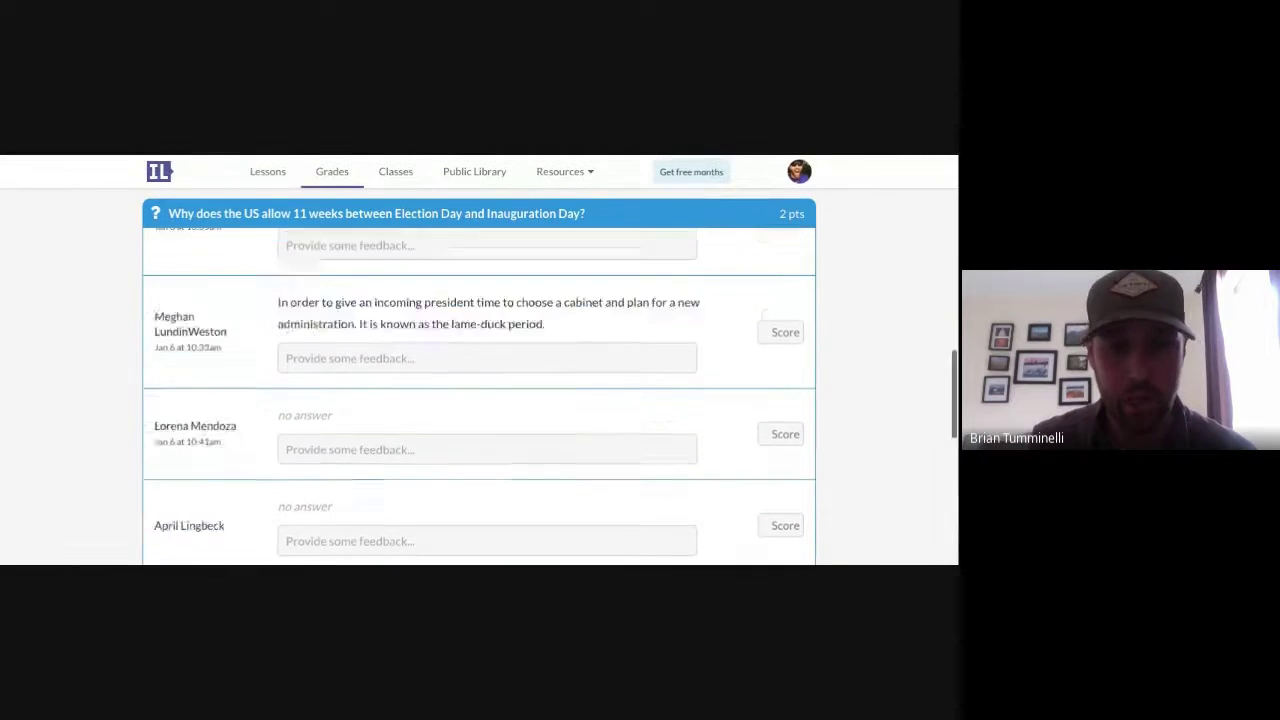
{"action": "scroll", "coordinate": [480, 385], "scroll_direction": "up", "scroll_amount": 2}
{"action": "scroll", "coordinate": [480, 385], "scroll_direction": "down", "scroll_amount": 8}
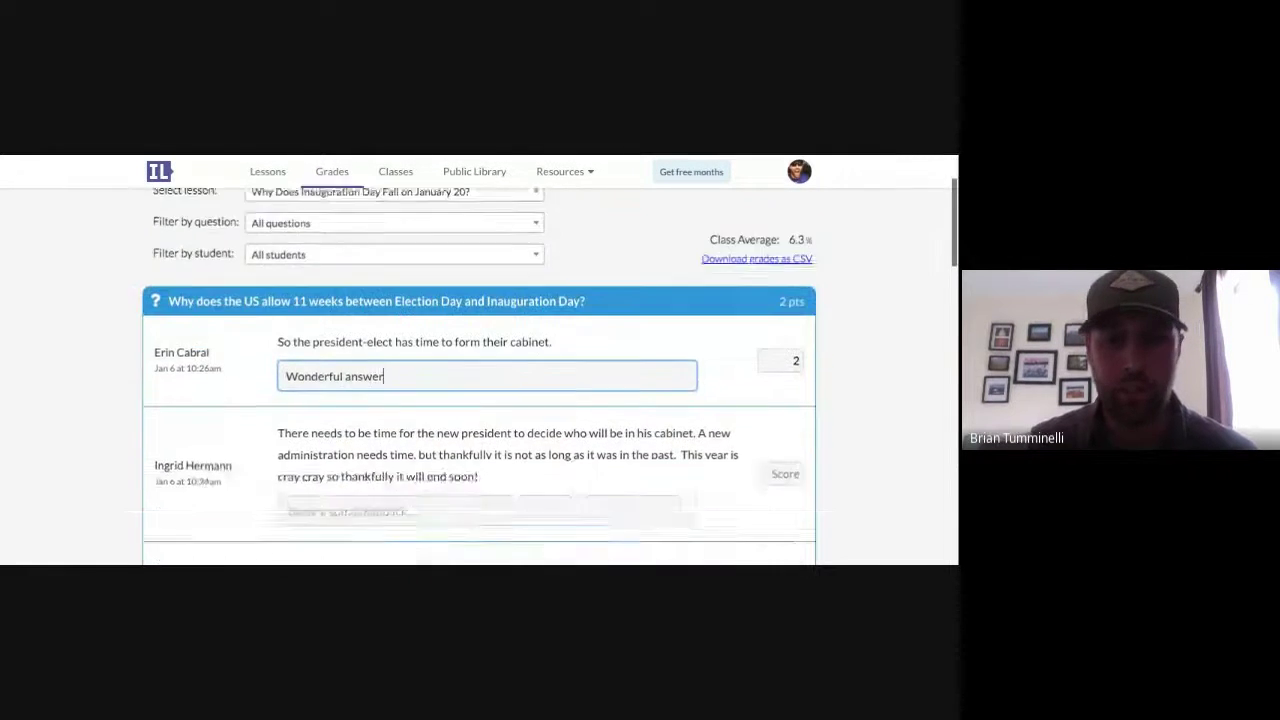
{"action": "scroll", "coordinate": [480, 385], "scroll_direction": "down", "scroll_amount": 6}
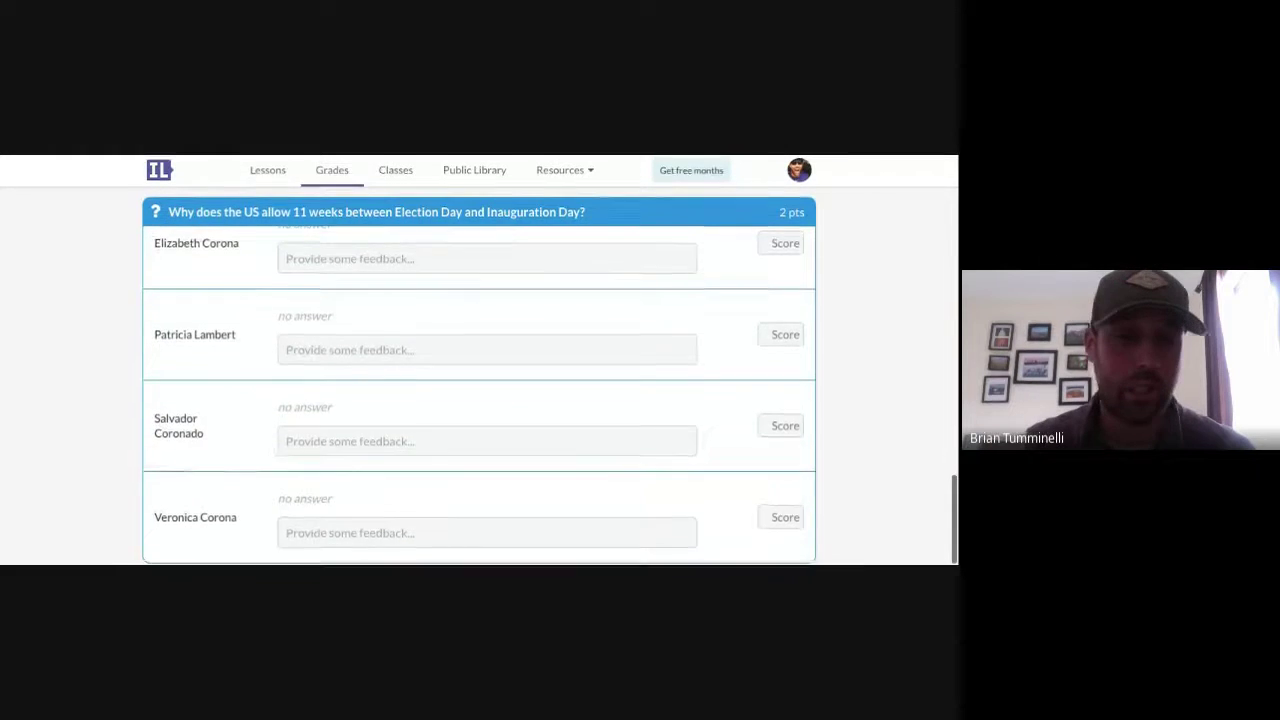
{"action": "scroll", "coordinate": [480, 385], "scroll_direction": "up", "scroll_amount": 15}
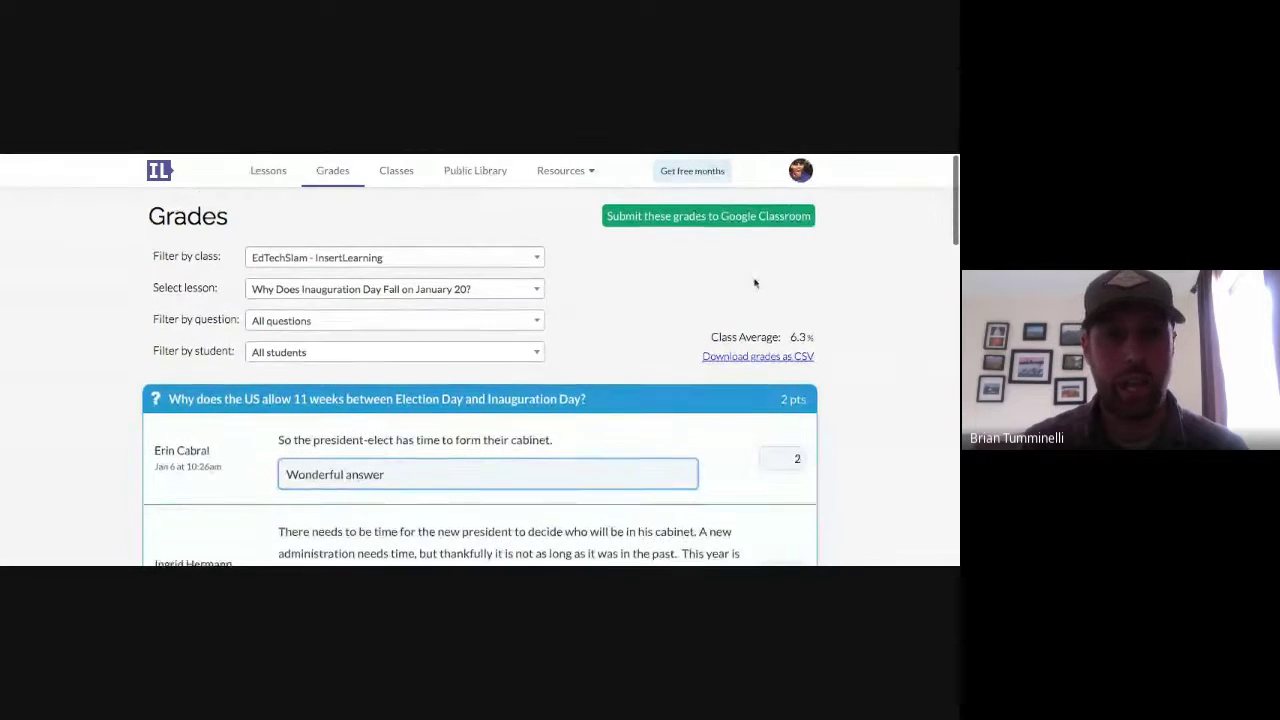
Step: Check which questions the grades of the Inauguration Day lesson can be filtered by, leaving the filter on all questions
{"action": "scroll", "coordinate": [755, 283], "scroll_direction": "down", "scroll_amount": 1}
{"action": "scroll", "coordinate": [755, 283], "scroll_direction": "up", "scroll_amount": 1}
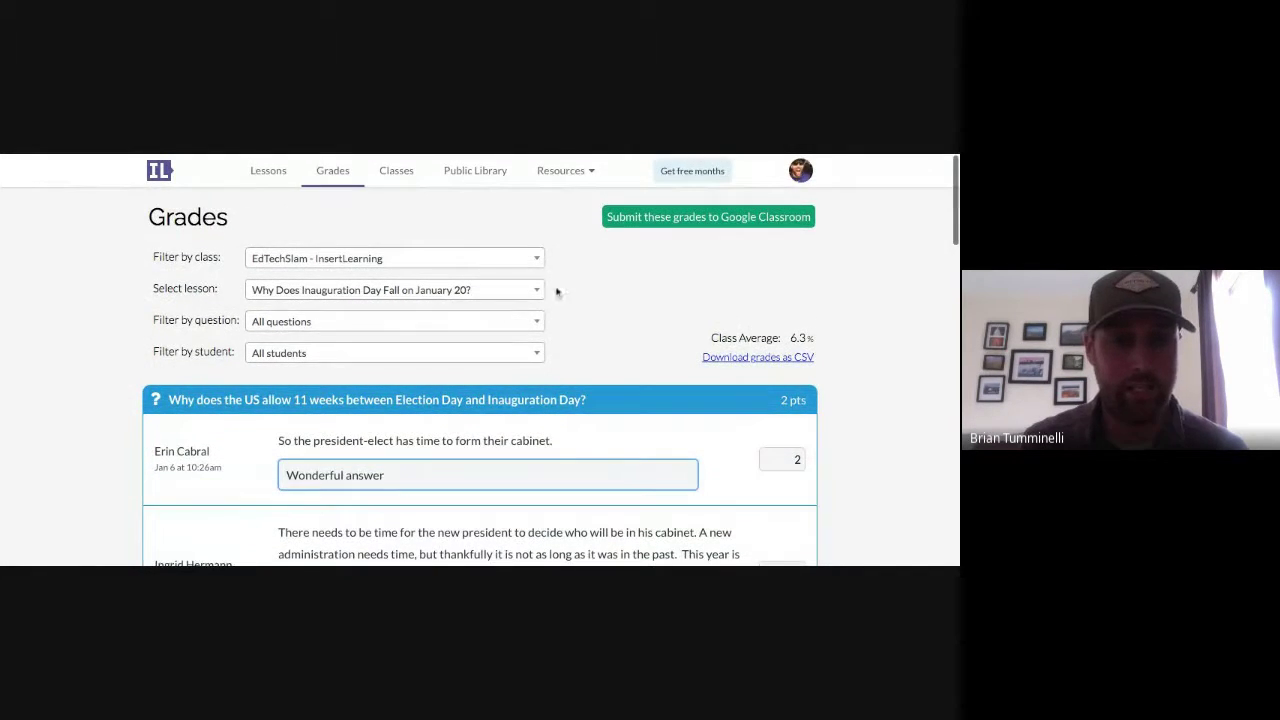
{"action": "left_click", "coordinate": [526, 323]}
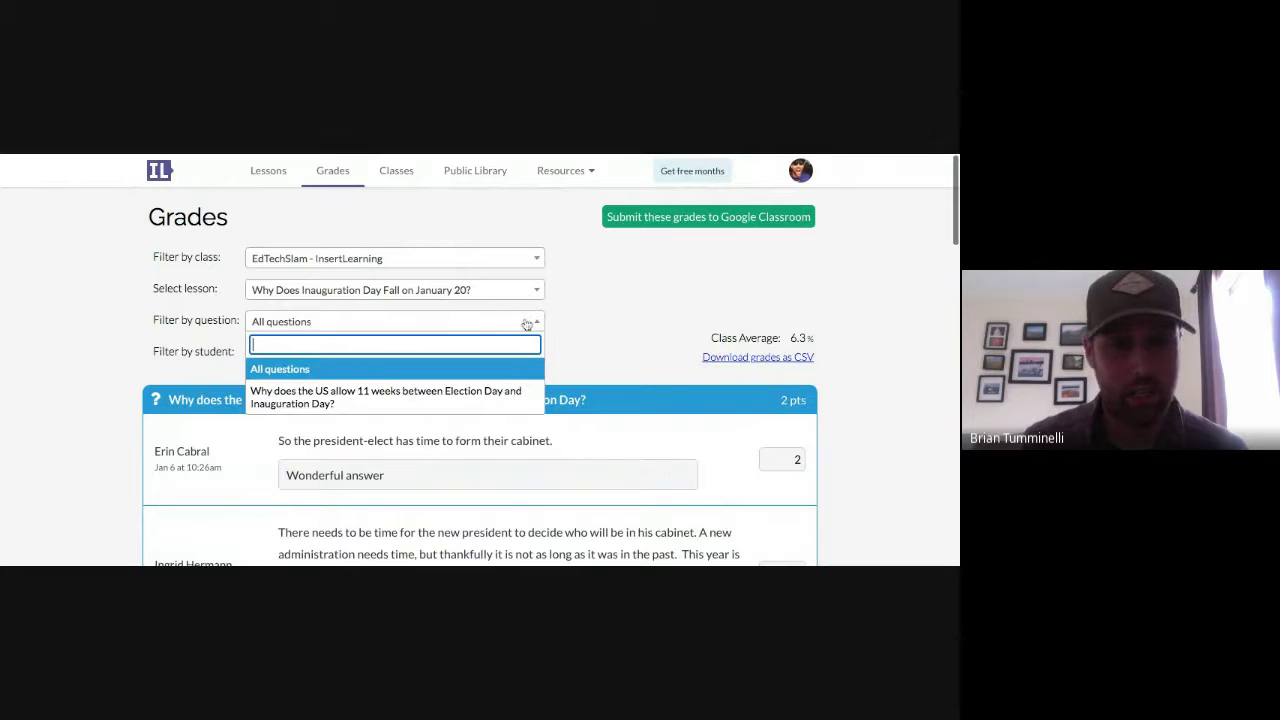
{"action": "left_click", "coordinate": [594, 317]}
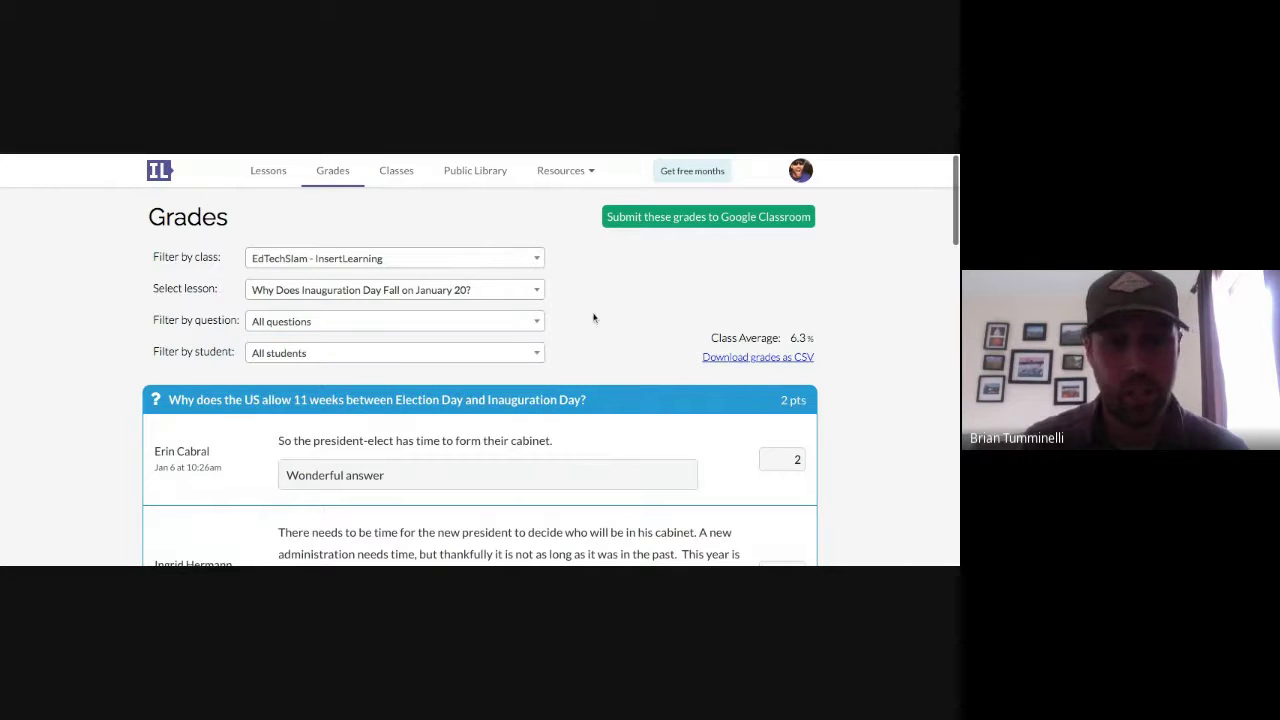
Step: Open the Inauguration Day article and read the students' discussion responses on whether the period between election and inauguration should change
{"action": "left_click", "coordinate": [720, 155]}
{"action": "scroll", "coordinate": [480, 360], "scroll_direction": "down", "scroll_amount": 10}
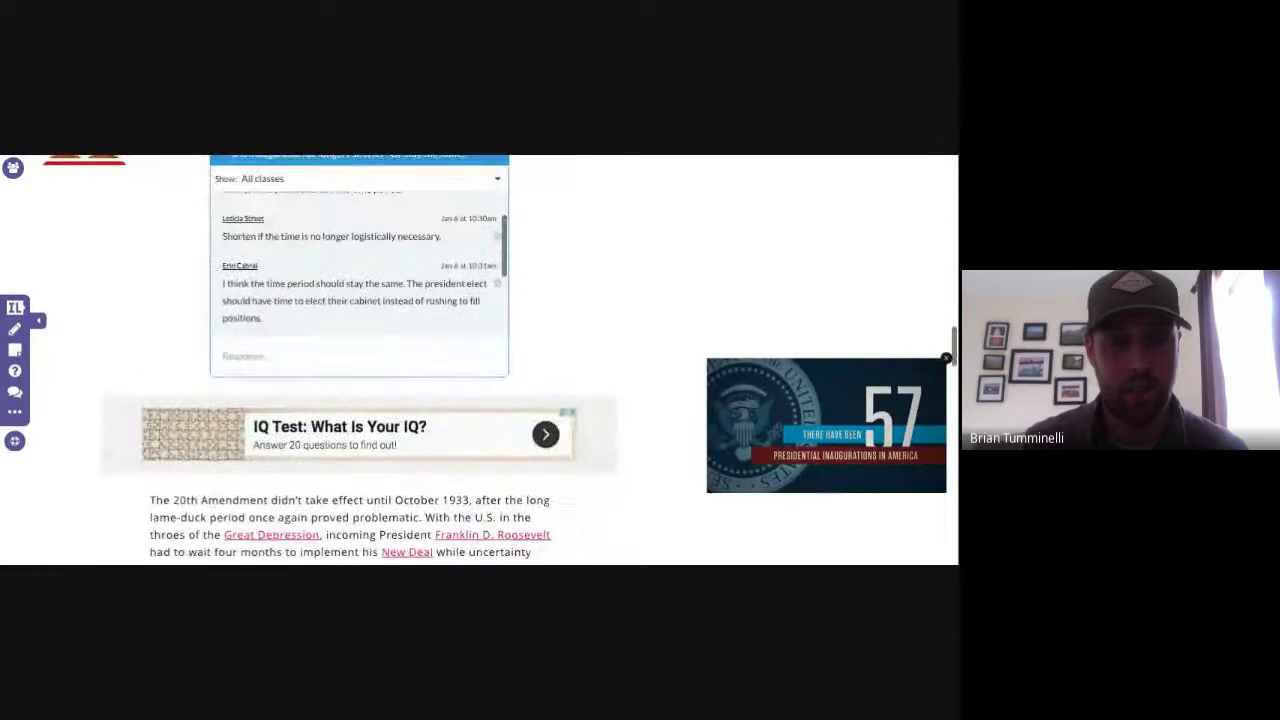
{"action": "scroll", "coordinate": [359, 290], "scroll_direction": "down", "scroll_amount": 3}
{"action": "scroll", "coordinate": [359, 290], "scroll_direction": "down", "scroll_amount": 1}
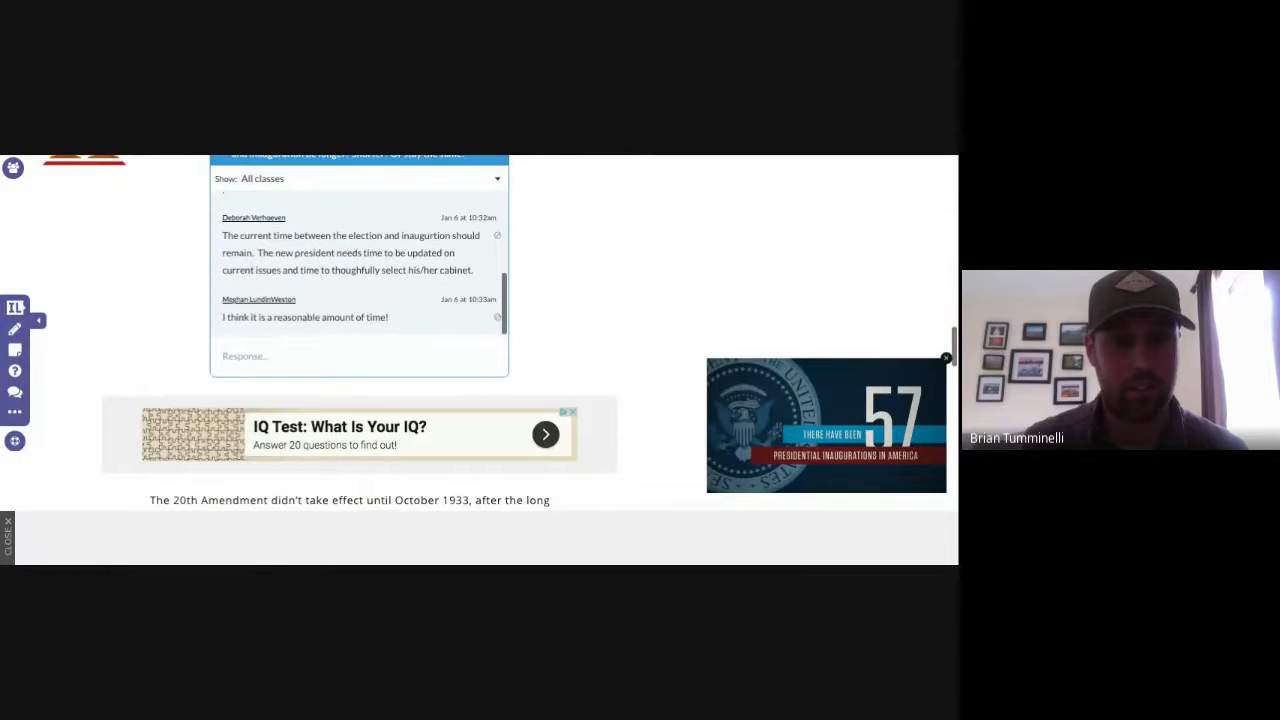
{"action": "scroll", "coordinate": [359, 300], "scroll_direction": "up", "scroll_amount": 1}
{"action": "scroll", "coordinate": [359, 336], "scroll_direction": "up", "scroll_amount": 2}
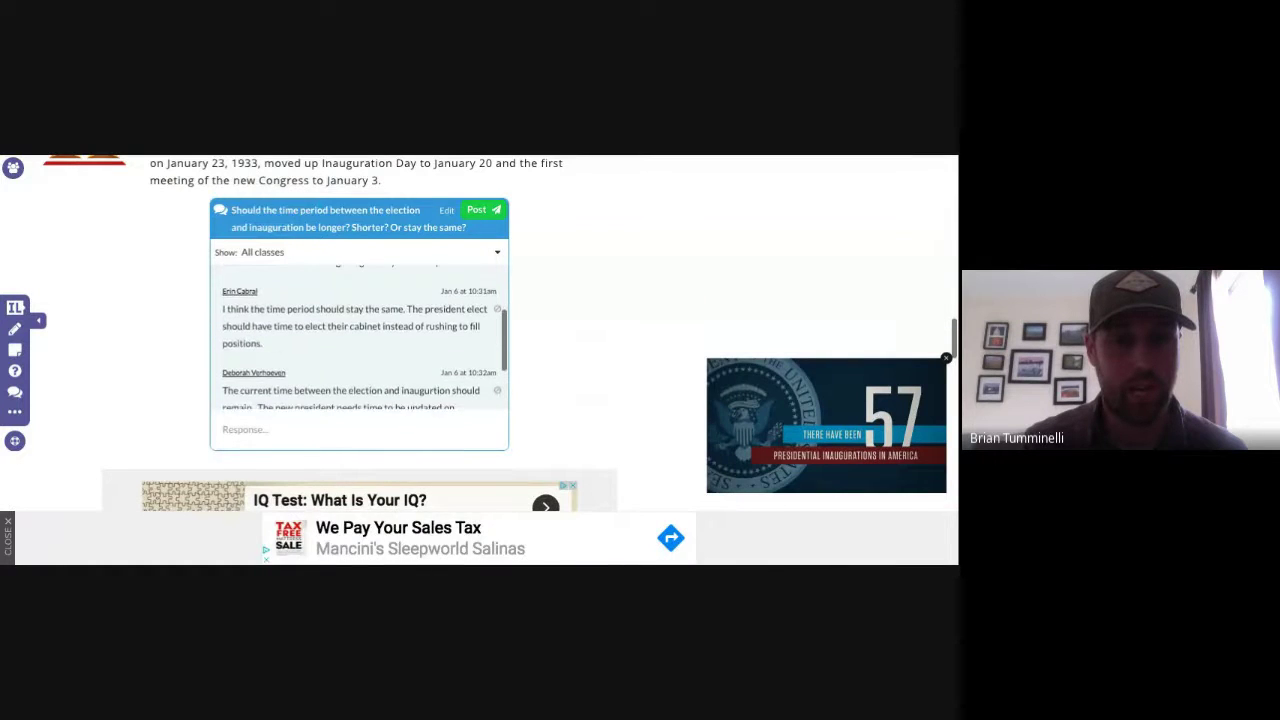
{"action": "scroll", "coordinate": [580, 340], "scroll_direction": "down", "scroll_amount": 4}
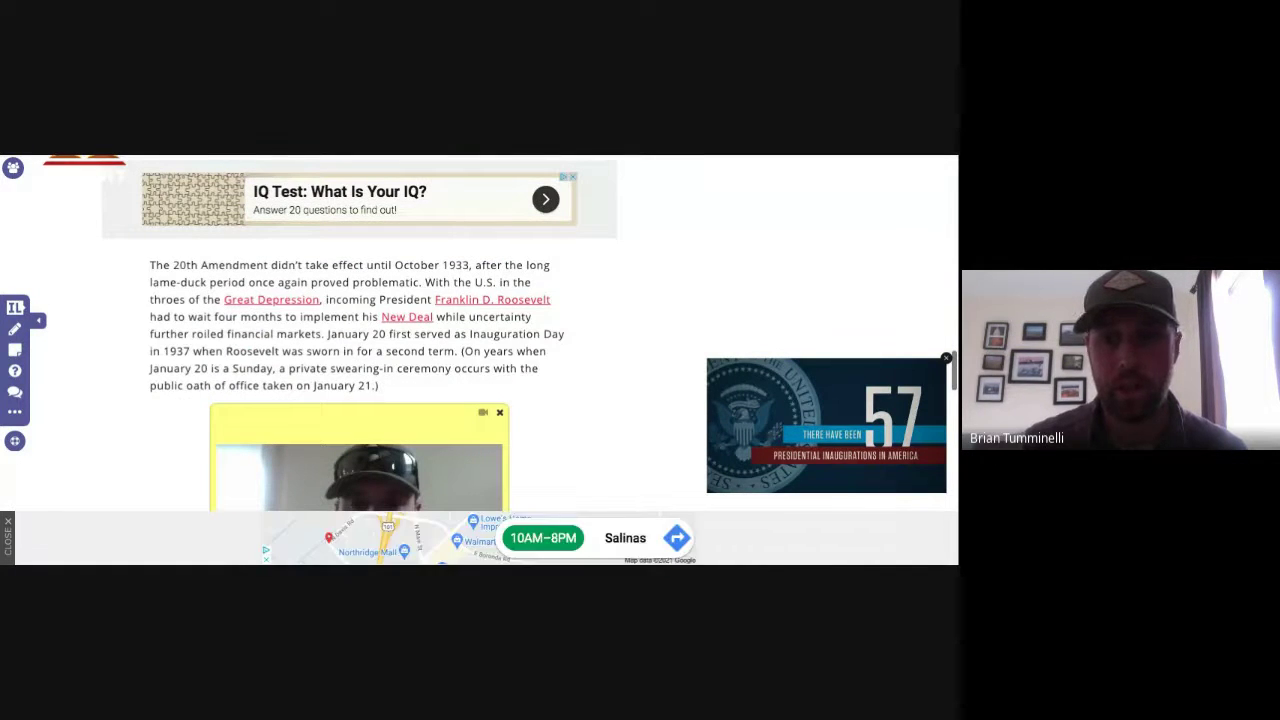
Step: Review the students' answers, feedback and scores on the Grades page again, and switch back to the presentation slides
{"action": "key", "text": "ctrl+Tab"}
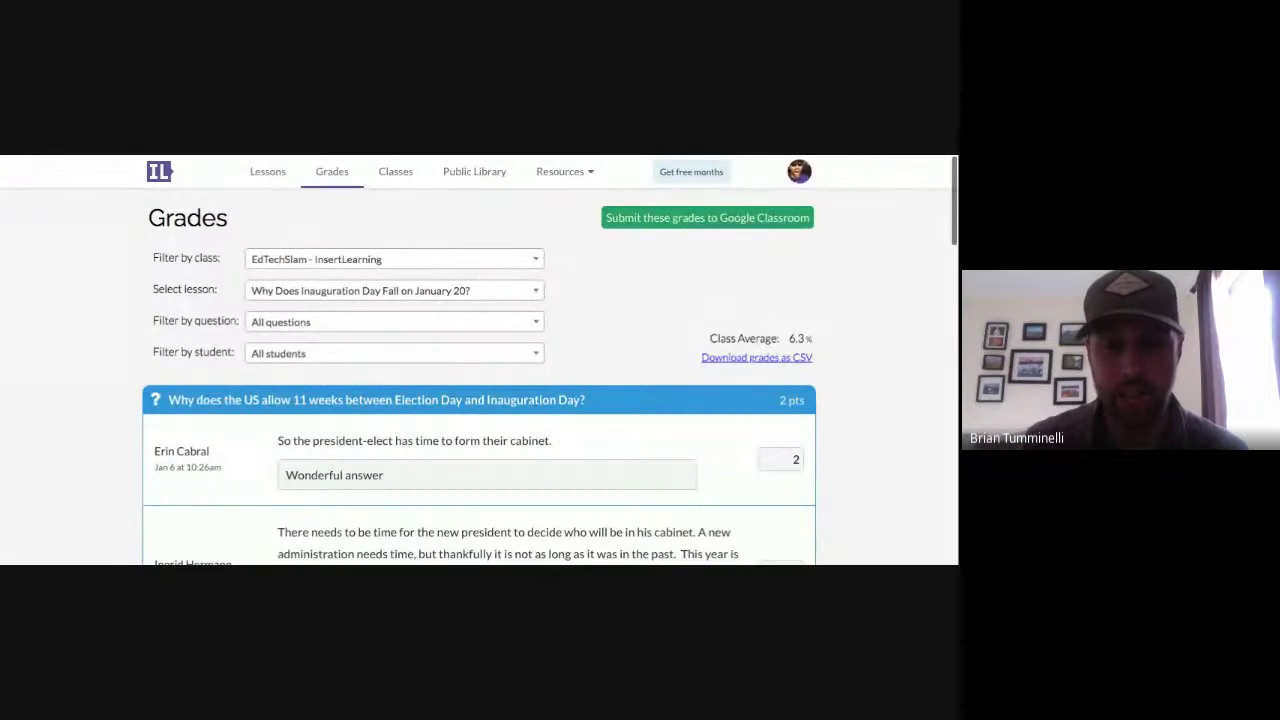
{"action": "scroll", "coordinate": [479, 376], "scroll_direction": "down", "scroll_amount": 1}
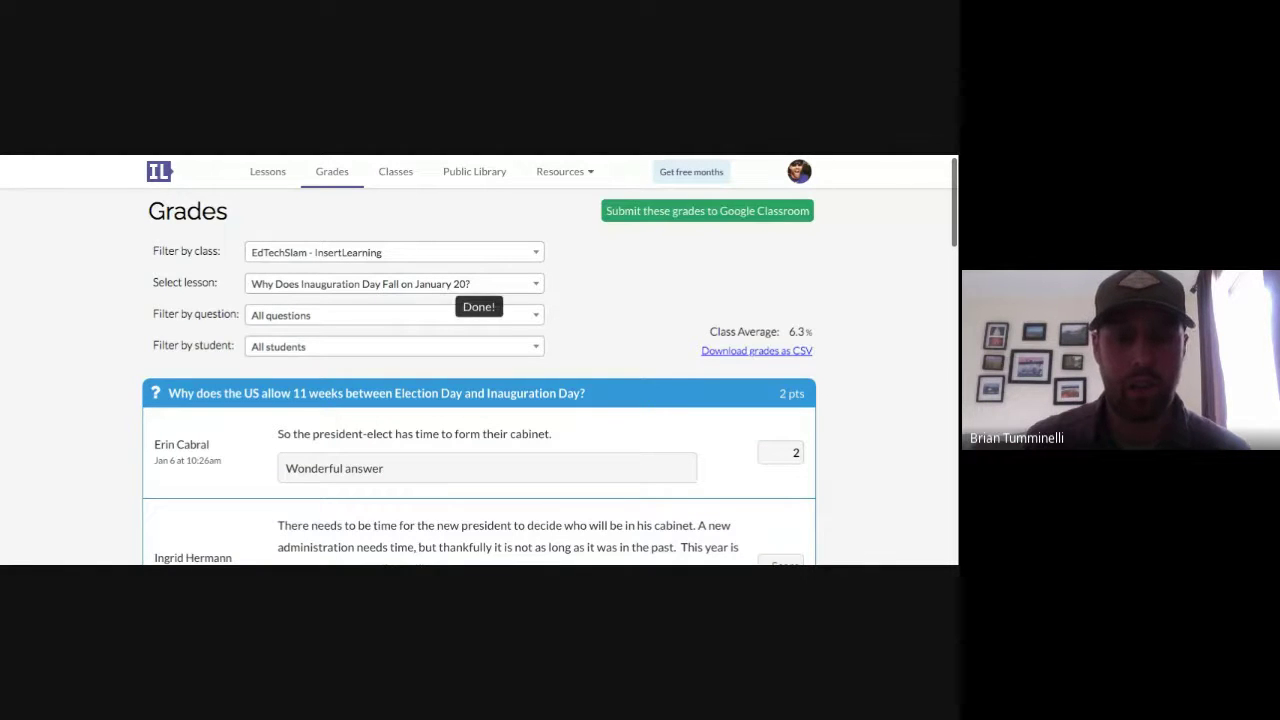
{"action": "scroll", "coordinate": [550, 360], "scroll_direction": "down", "scroll_amount": 1}
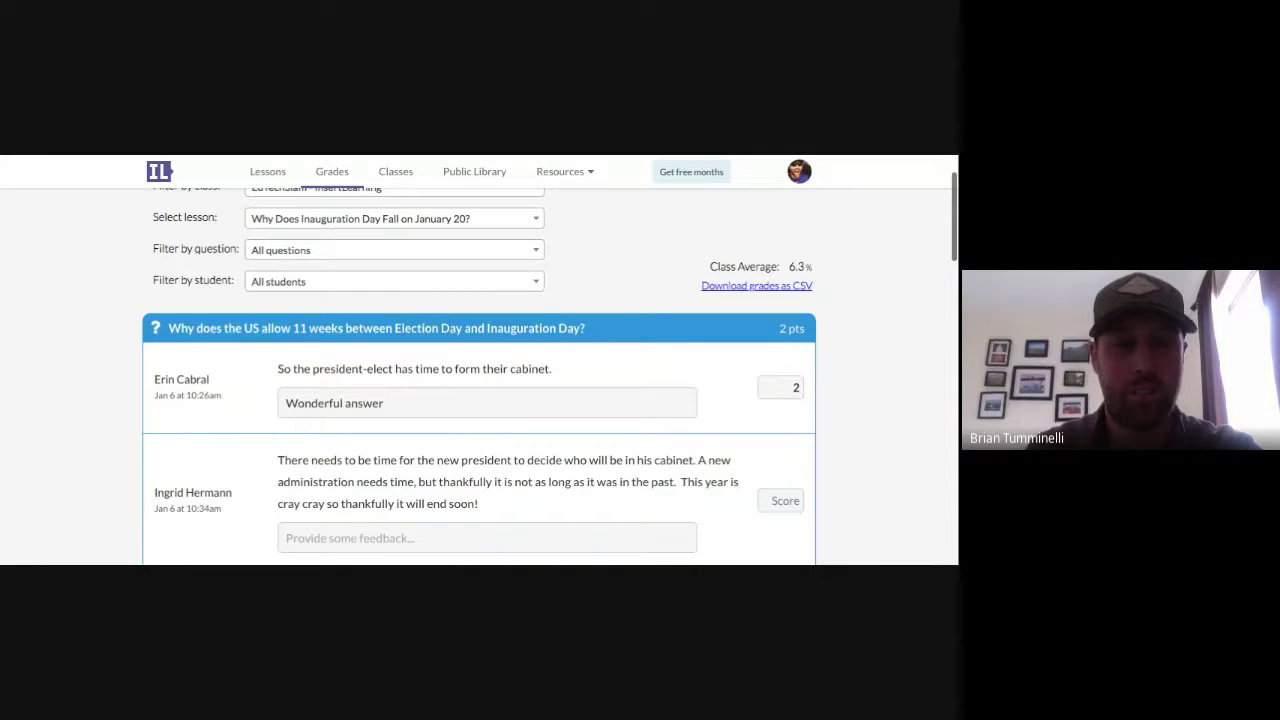
{"action": "scroll", "coordinate": [550, 370], "scroll_direction": "down", "scroll_amount": 1}
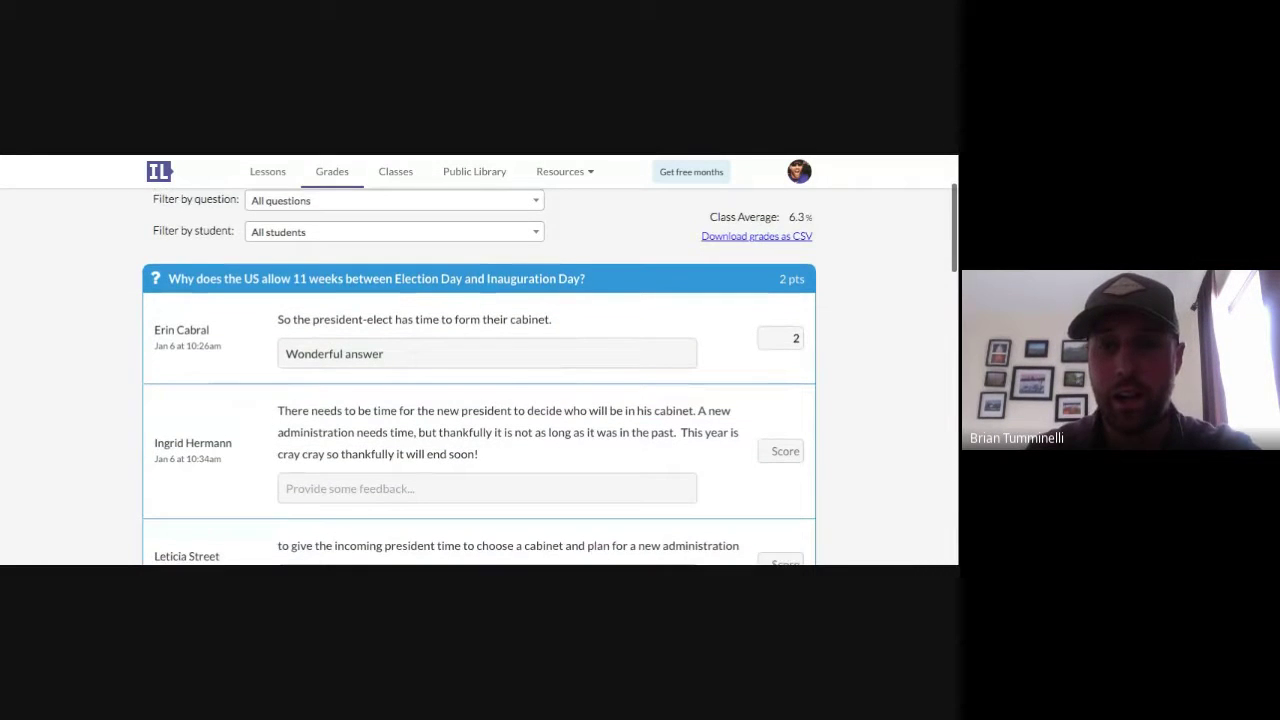
{"action": "scroll", "coordinate": [480, 376], "scroll_direction": "down", "scroll_amount": 1}
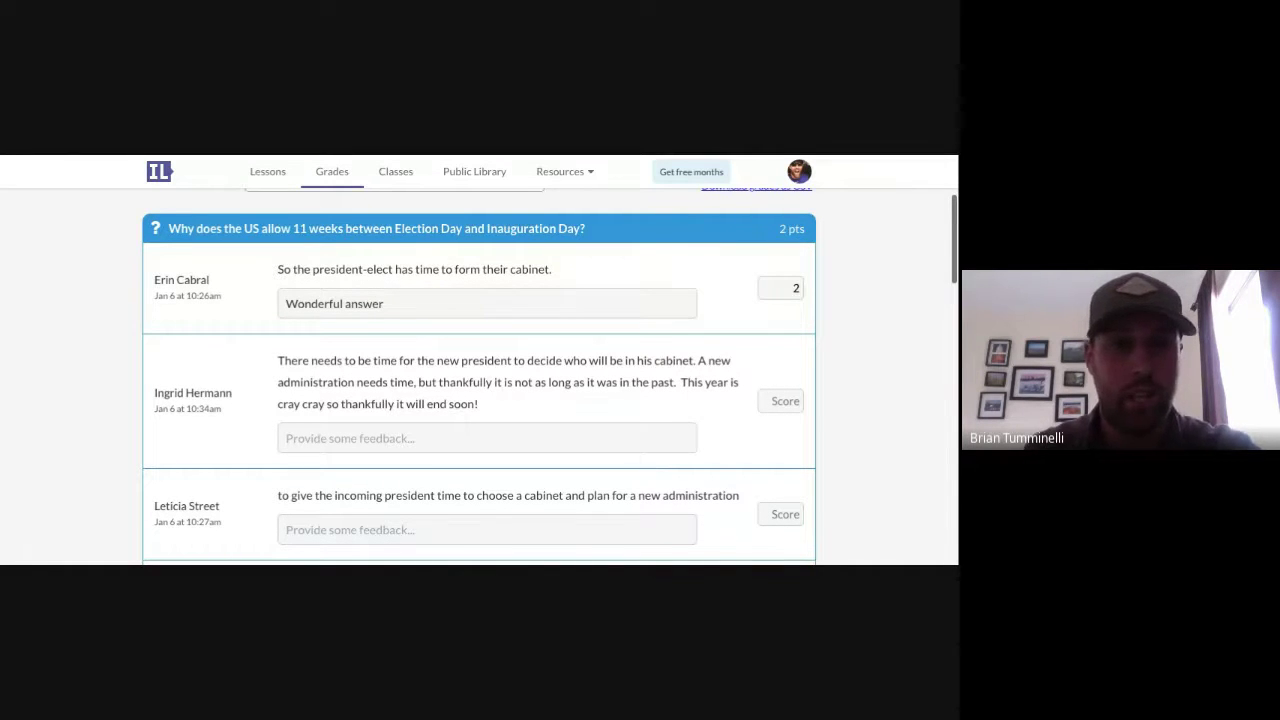
{"action": "scroll", "coordinate": [480, 376], "scroll_direction": "down", "scroll_amount": 1}
{"action": "scroll", "coordinate": [480, 376], "scroll_direction": "up", "scroll_amount": 2}
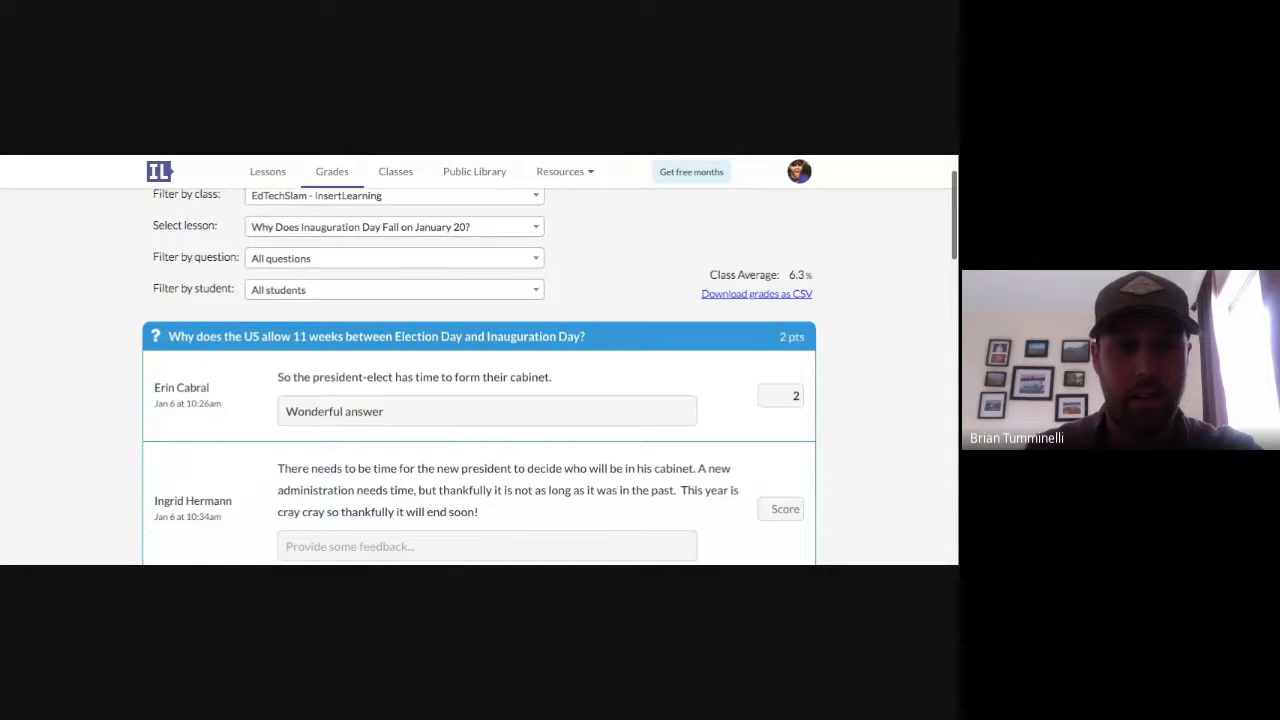
{"action": "key", "text": "ctrl+Tab"}
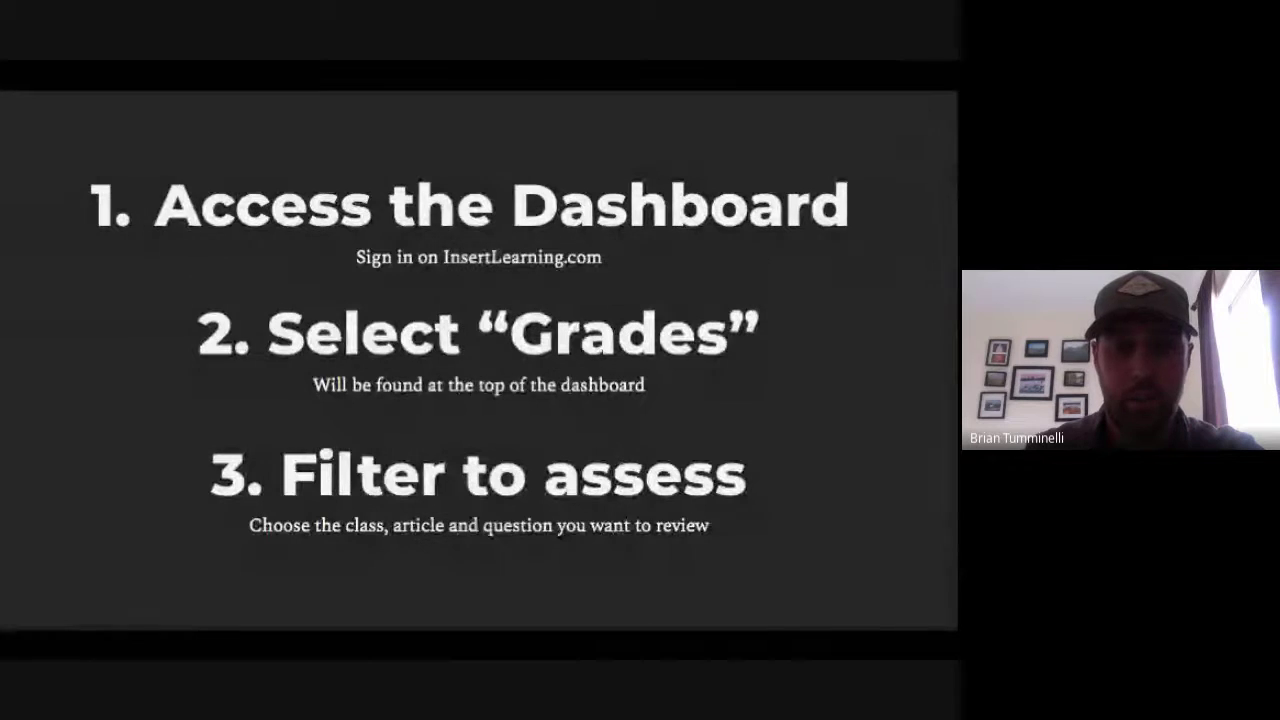